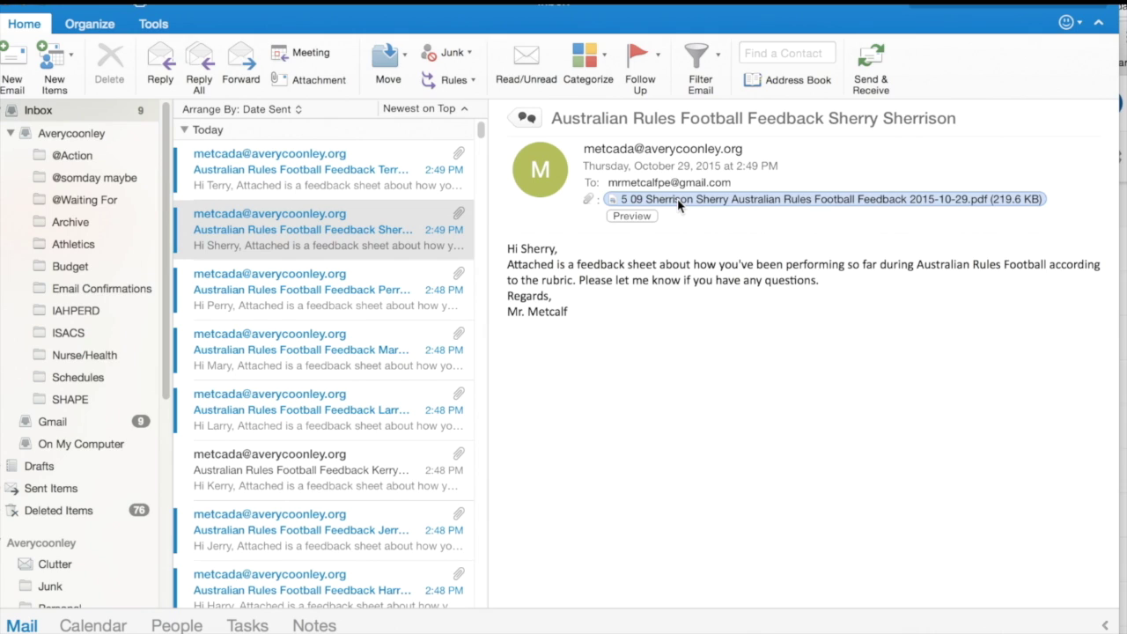
- Open the feedback PDF attached to the Australian Rules Football Feedback email in Preview
{"action": "left_click", "coordinate": [677, 198]}
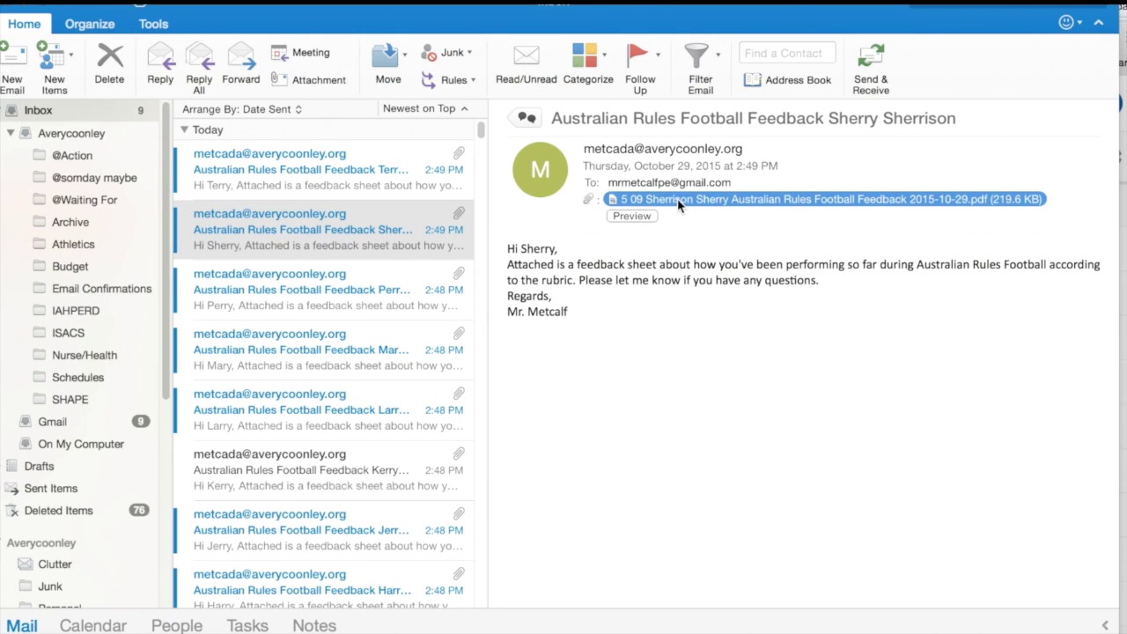
{"action": "double_click", "coordinate": [677, 199]}
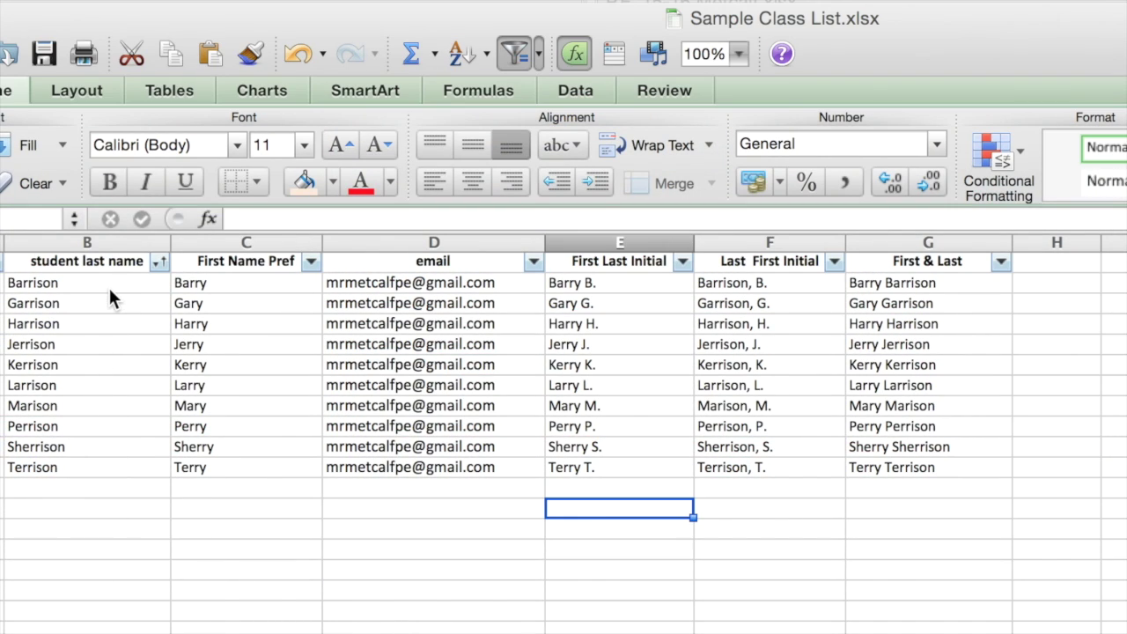
- Read the row 2 formulas that build initials and full name, then jump to E11
{"action": "left_click", "coordinate": [108, 285]}
{"action": "key", "text": "Right"}
{"action": "key", "text": "Right"}
{"action": "key", "text": "Right"}
{"action": "key", "text": "Right"}
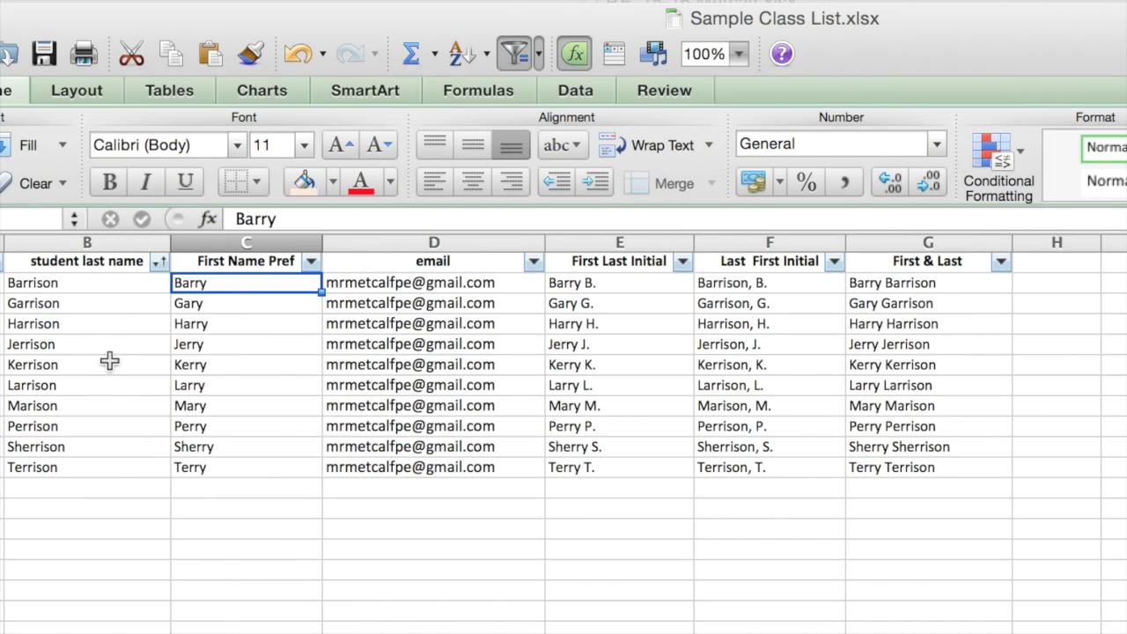
{"action": "key", "text": "Right"}
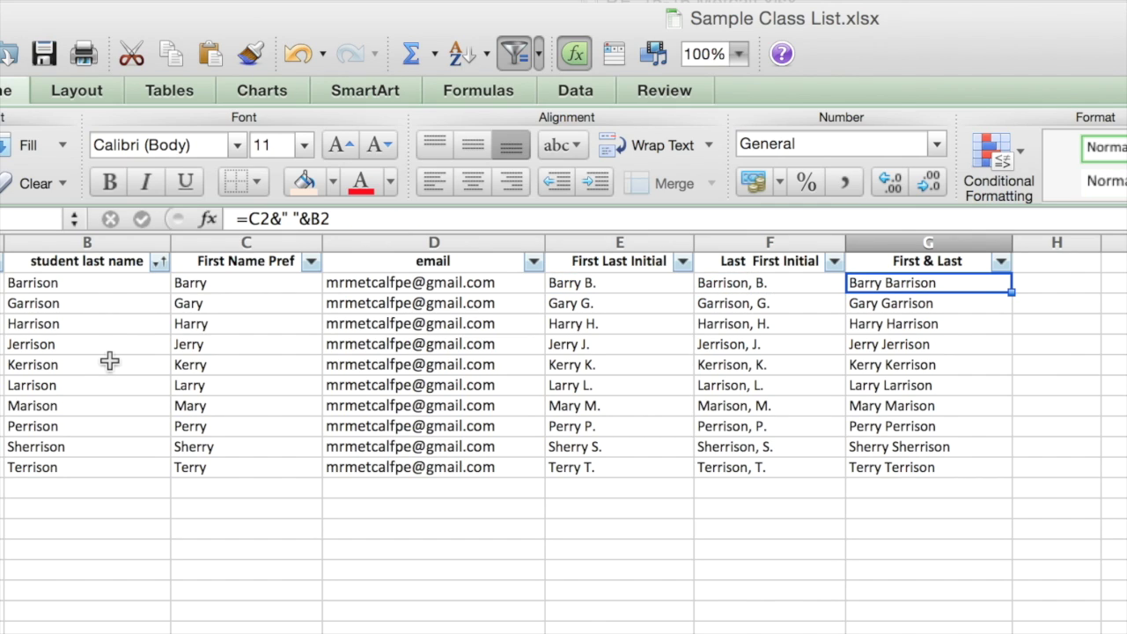
{"action": "key", "text": "Left"}
{"action": "key", "text": "Left"}
{"action": "key", "text": "ctrl+Down"}
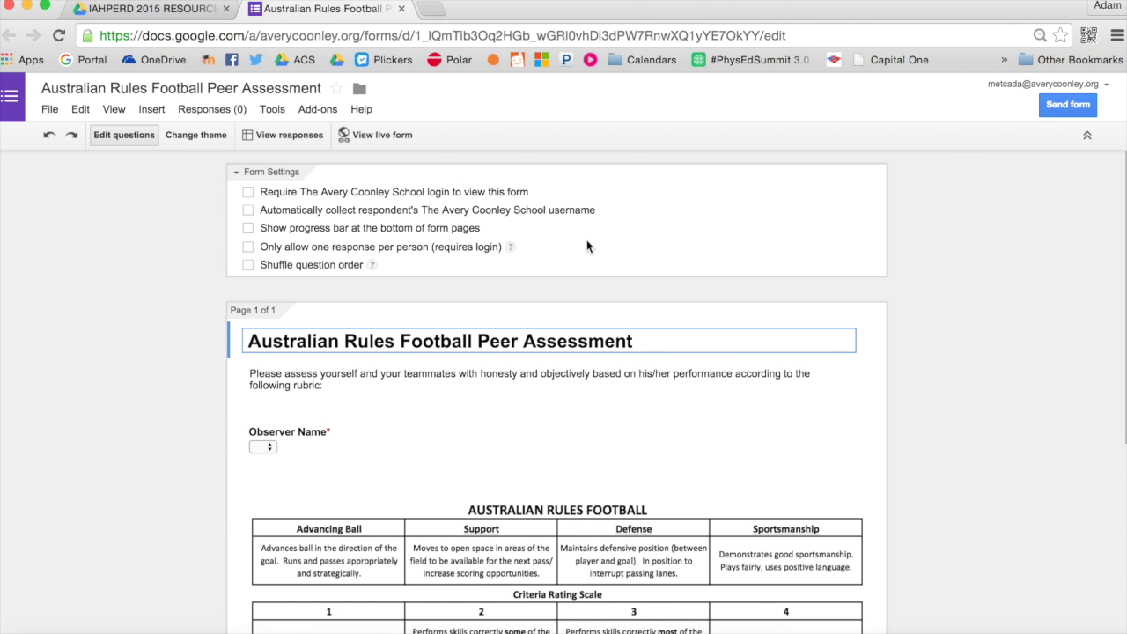
- With Observer Name in edit mode, copy the ten full names in G2:G11 of the class list
{"action": "scroll", "coordinate": [916, 320], "scroll_direction": "down", "scroll_amount": 5}
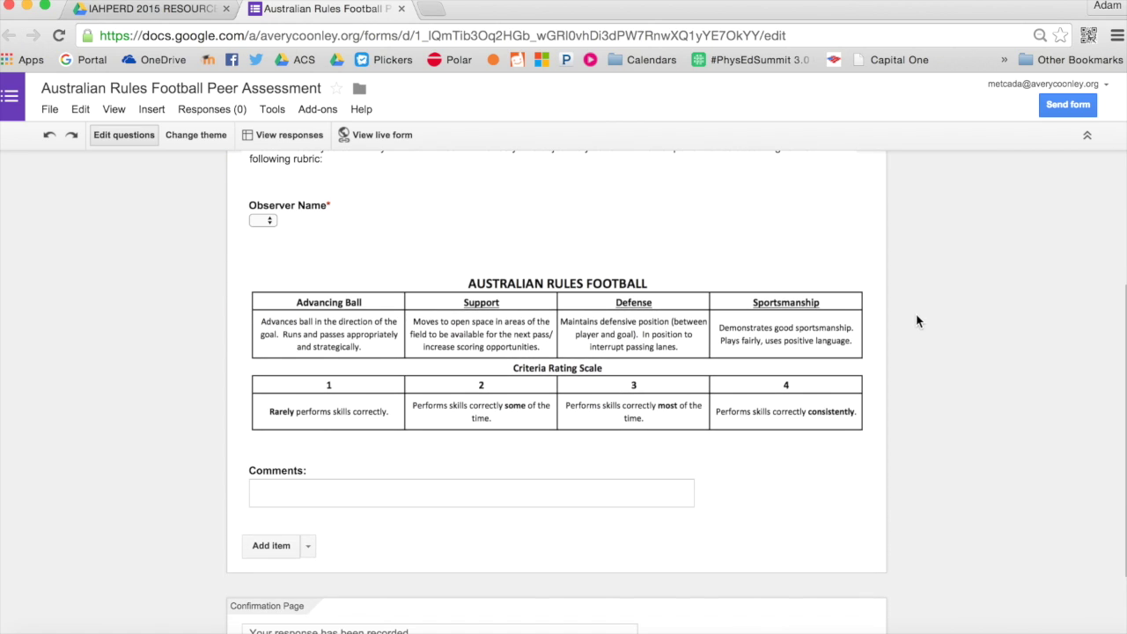
{"action": "left_click", "coordinate": [262, 221]}
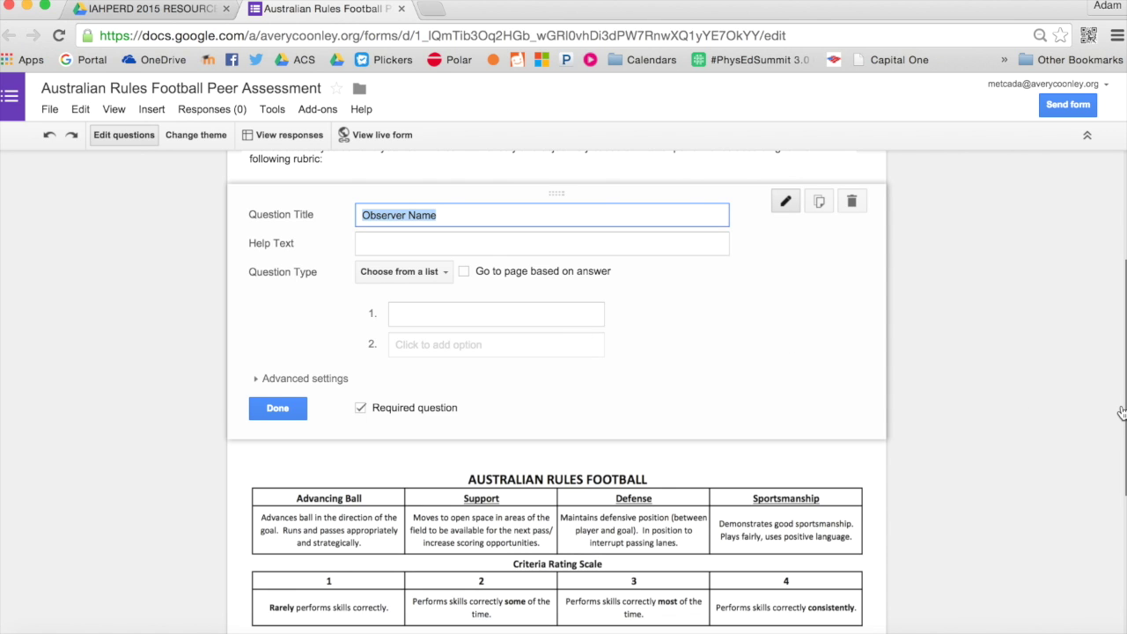
{"action": "key", "text": "super+Tab"}
{"action": "key", "text": "Tab"}
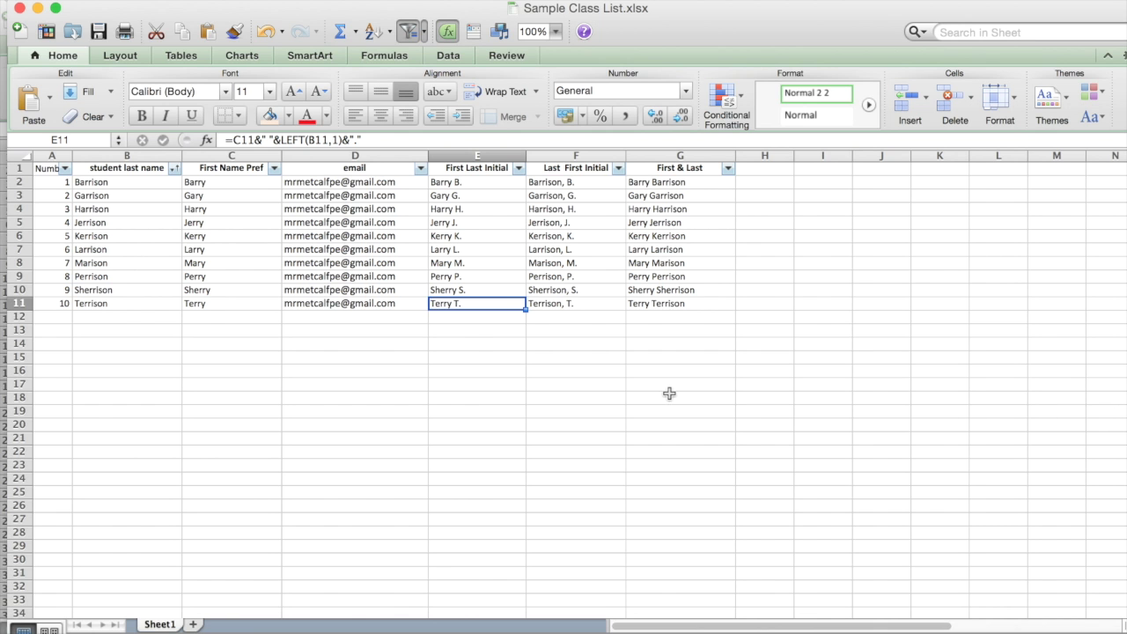
{"action": "left_click", "coordinate": [647, 182]}
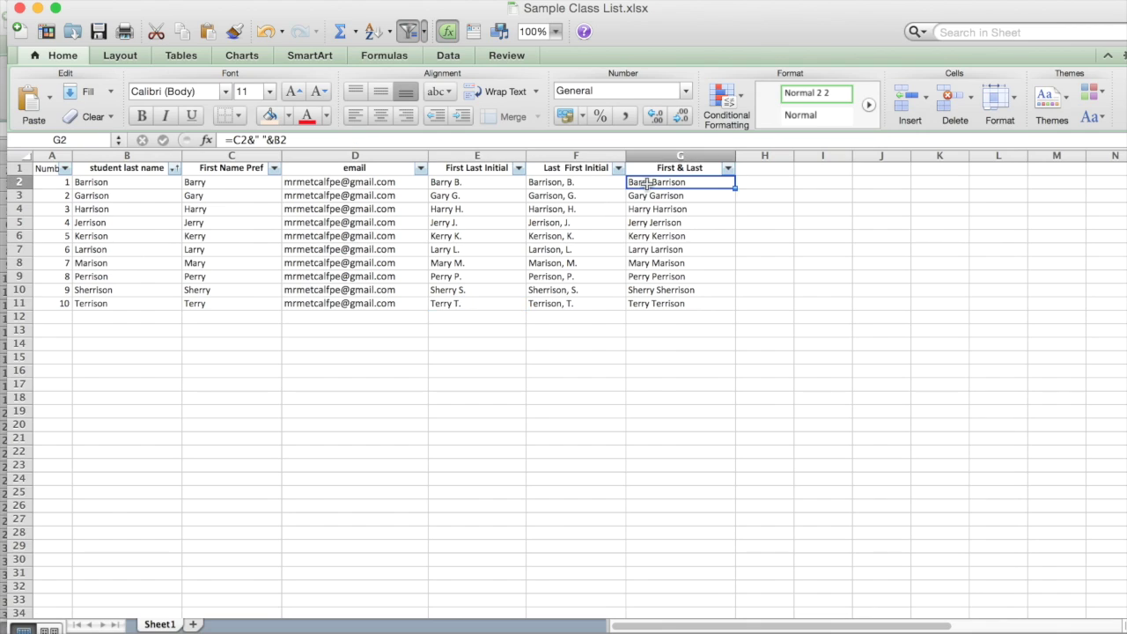
{"action": "left_click", "coordinate": [653, 304], "text": "shift"}
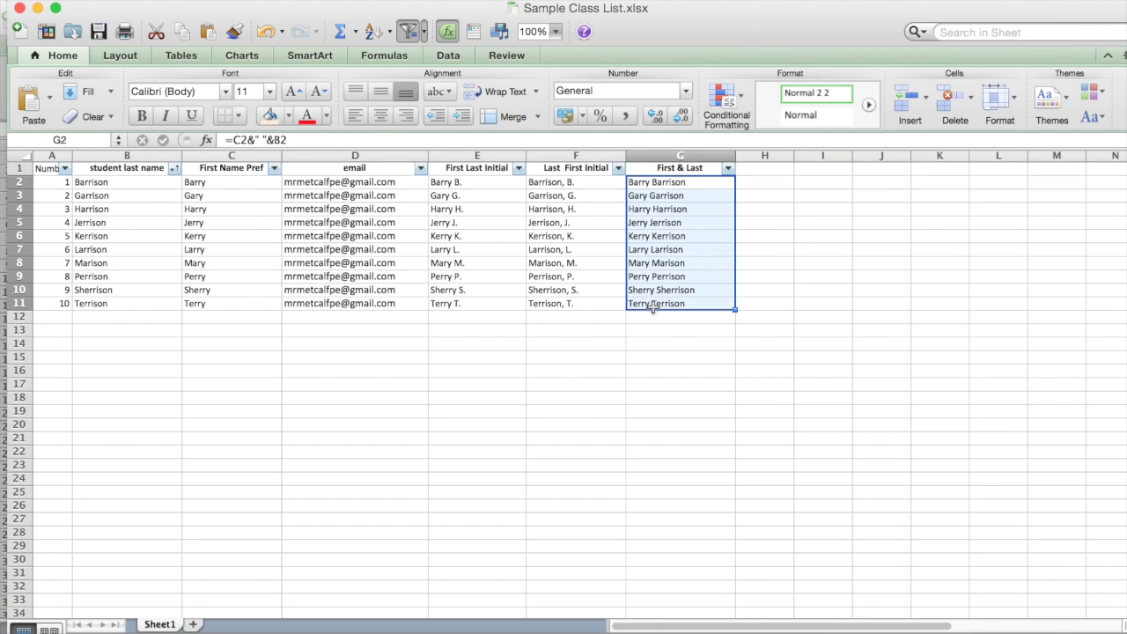
{"action": "right_click", "coordinate": [653, 307]}
{"action": "left_click", "coordinate": [690, 288]}
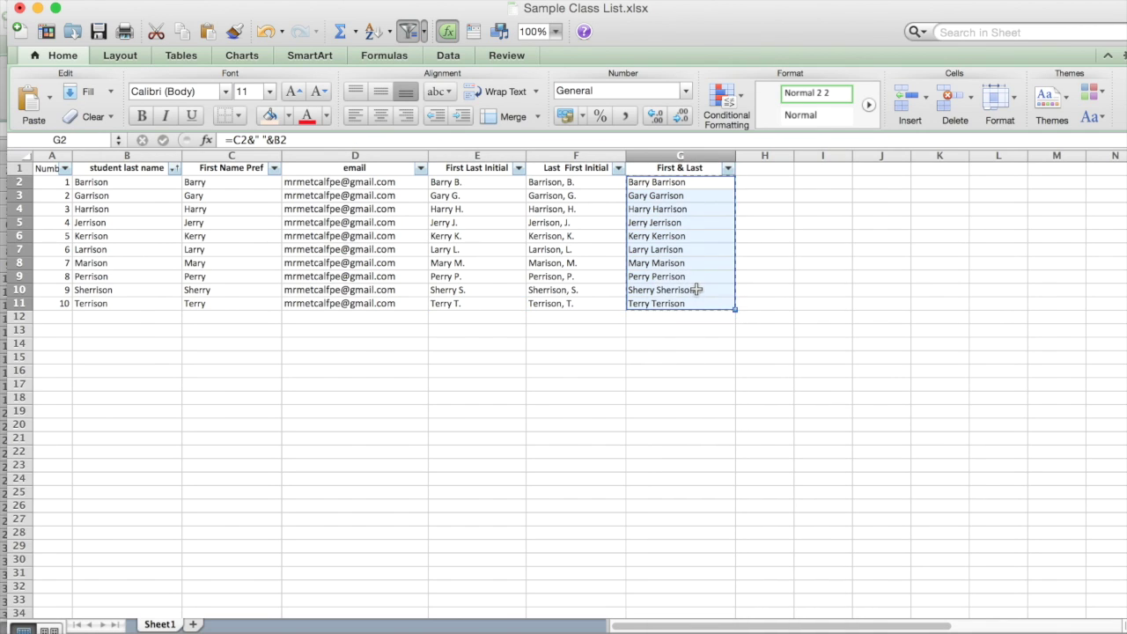
- Paste the ten names into Observer Name as its dropdown options
{"action": "key", "text": "super+Tab"}
{"action": "left_click", "coordinate": [498, 314]}
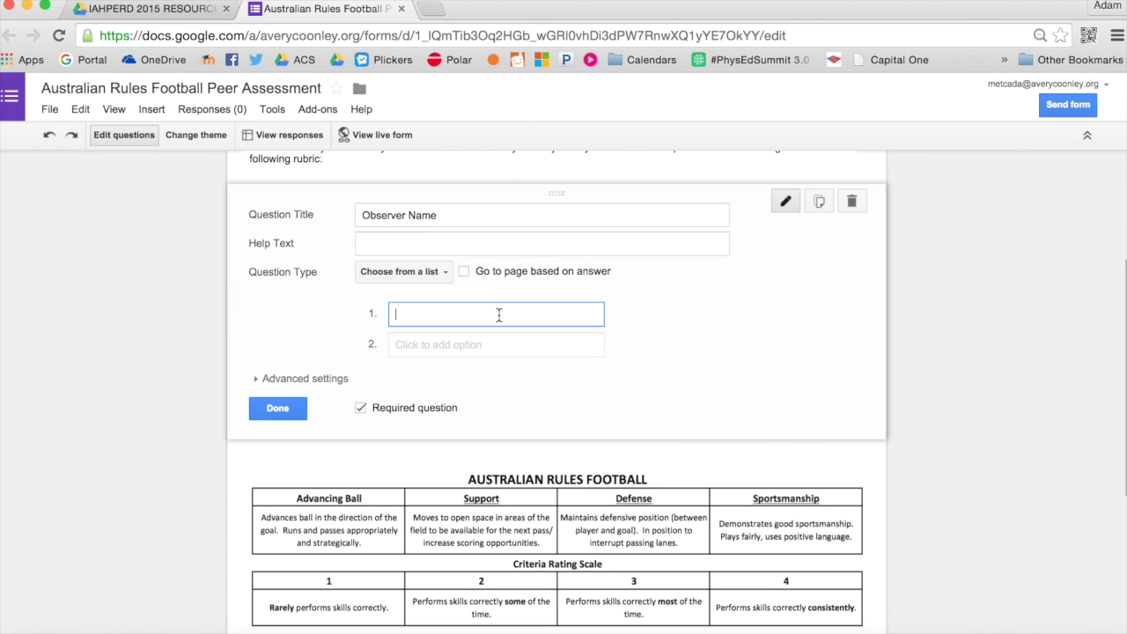
{"action": "key", "text": "super+v"}
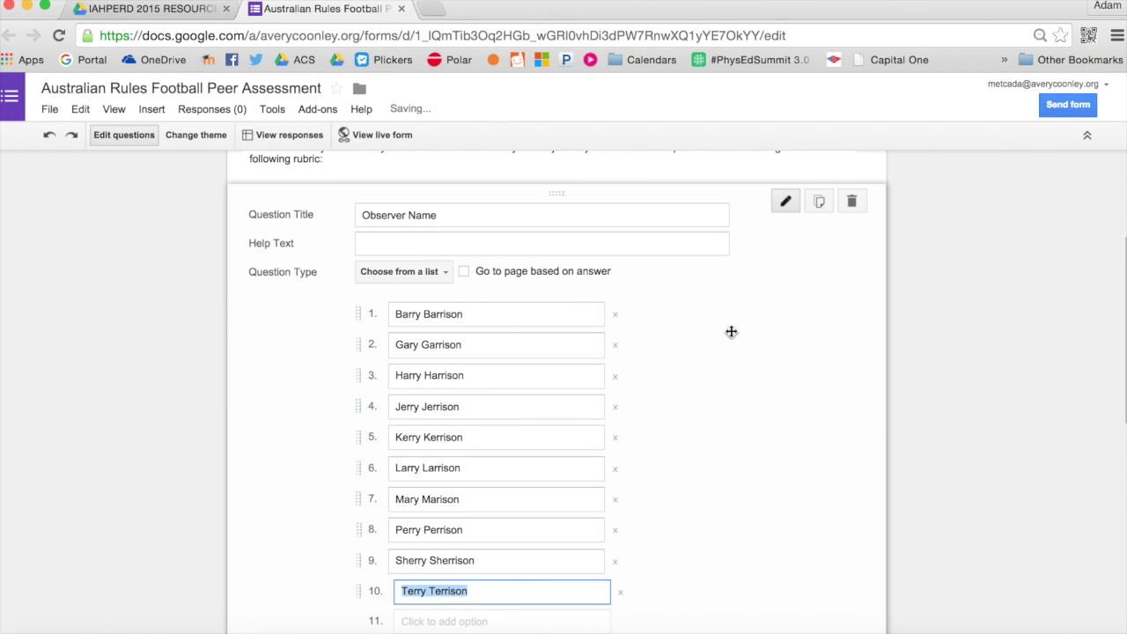
{"action": "scroll", "coordinate": [972, 257], "scroll_direction": "down", "scroll_amount": 5}
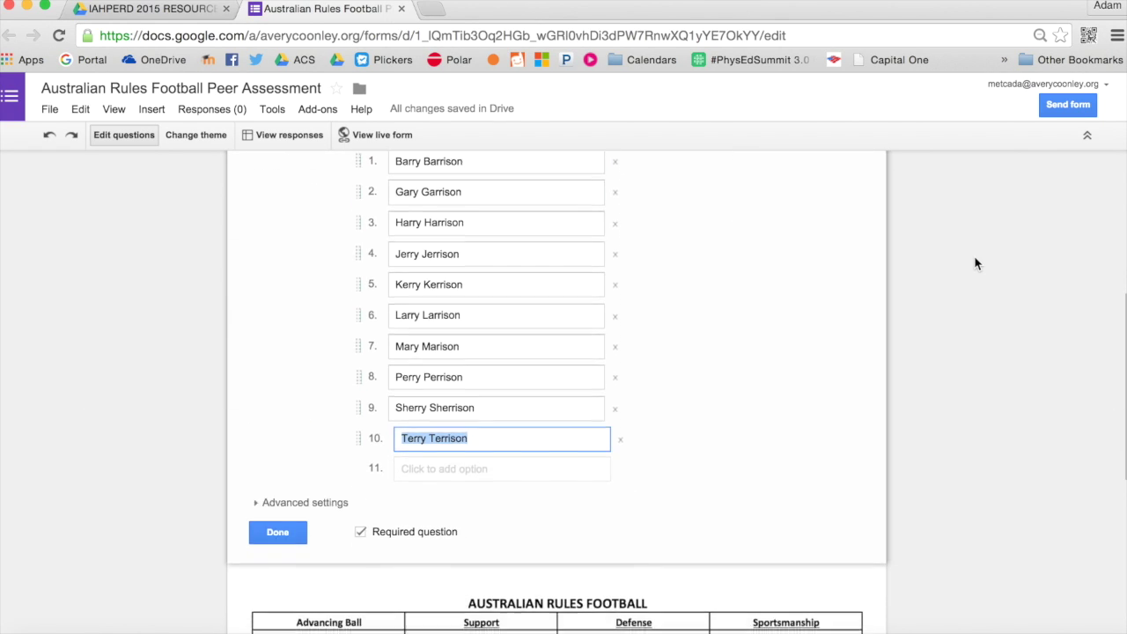
- Replace the rubric image with the 1.33.41 PM rubric screenshot uploaded from the Desktop
{"action": "left_click", "coordinate": [554, 606]}
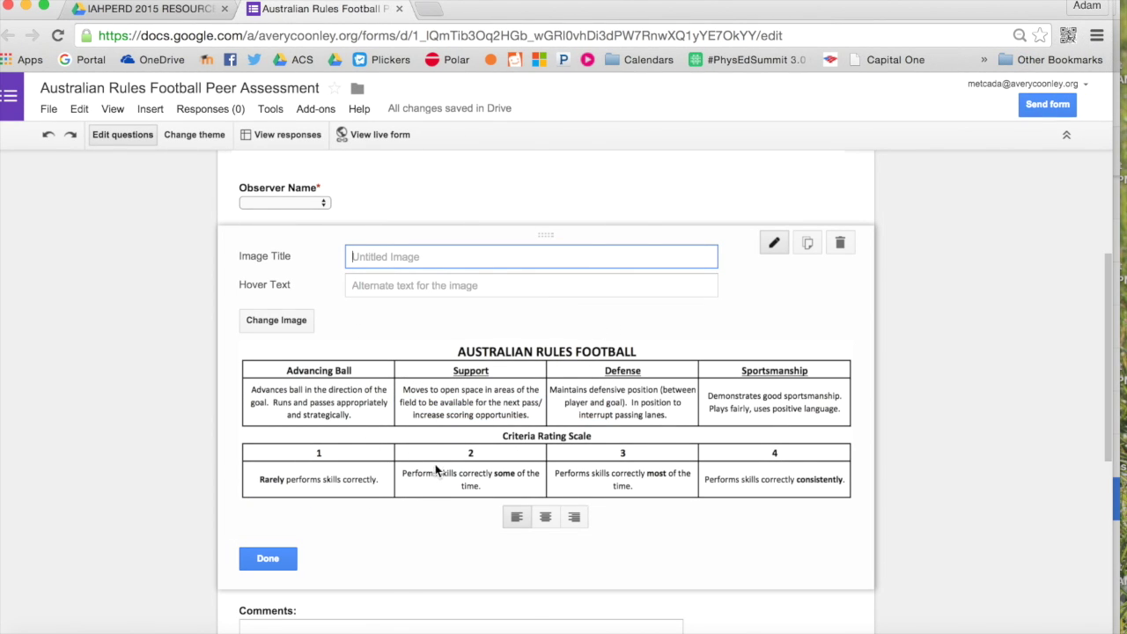
{"action": "left_click", "coordinate": [281, 321]}
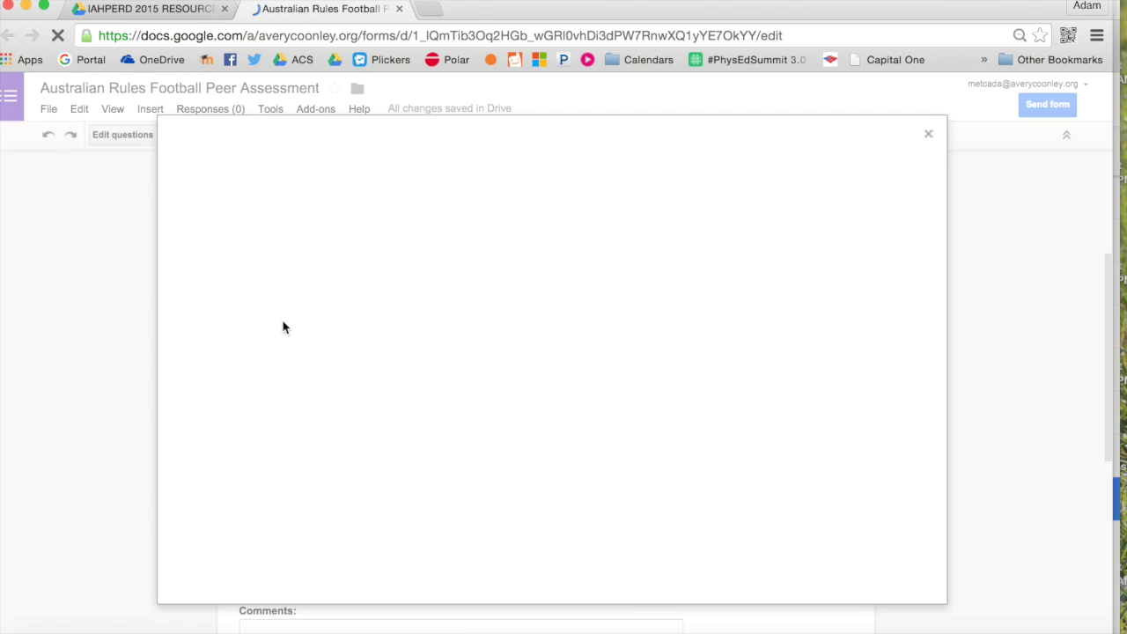
{"action": "left_click", "coordinate": [556, 400]}
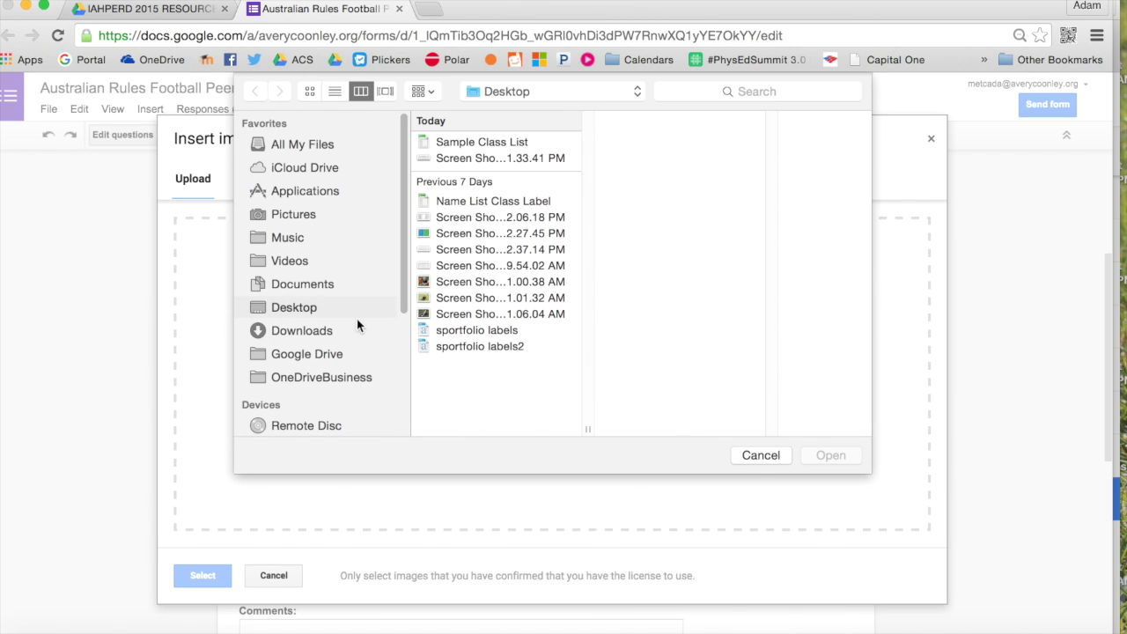
{"action": "left_click", "coordinate": [483, 160]}
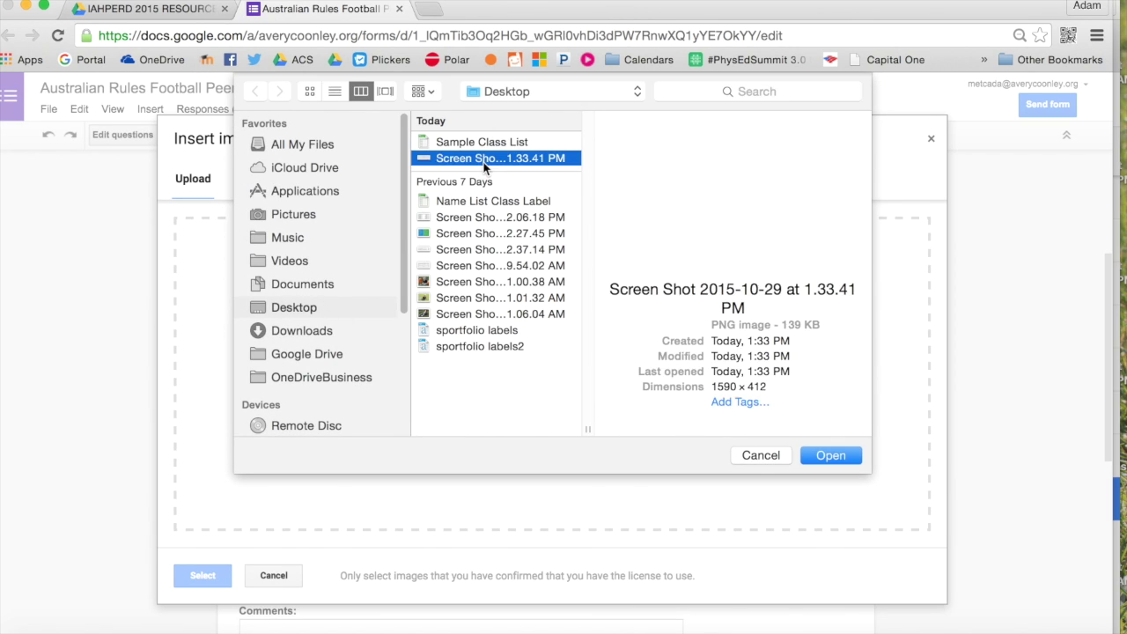
{"action": "left_click", "coordinate": [829, 455]}
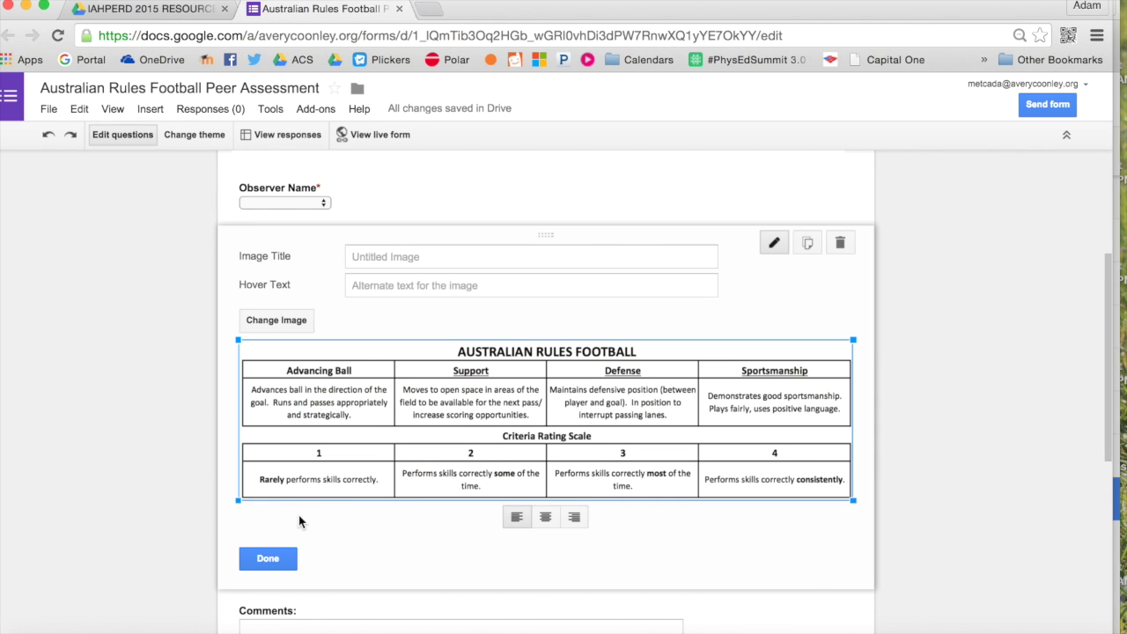
{"action": "left_click", "coordinate": [269, 558]}
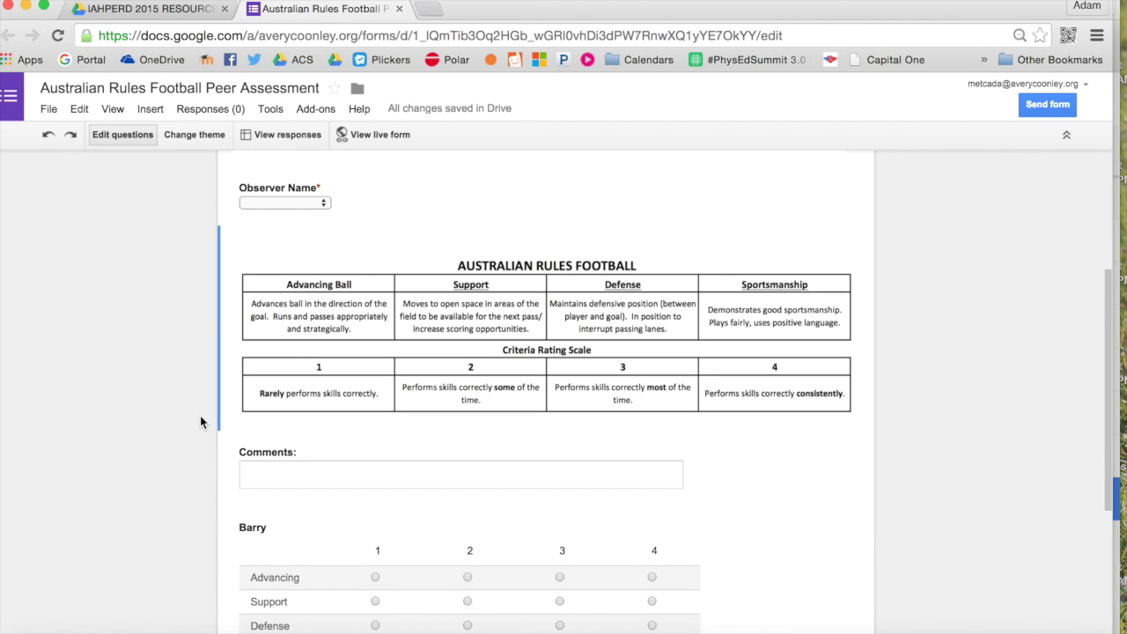
- Narrow the form window beside the class list and add a new question after Barry's grid
{"action": "scroll", "coordinate": [131, 369], "scroll_direction": "down", "scroll_amount": 1}
{"action": "scroll", "coordinate": [131, 366], "scroll_direction": "down", "scroll_amount": 3}
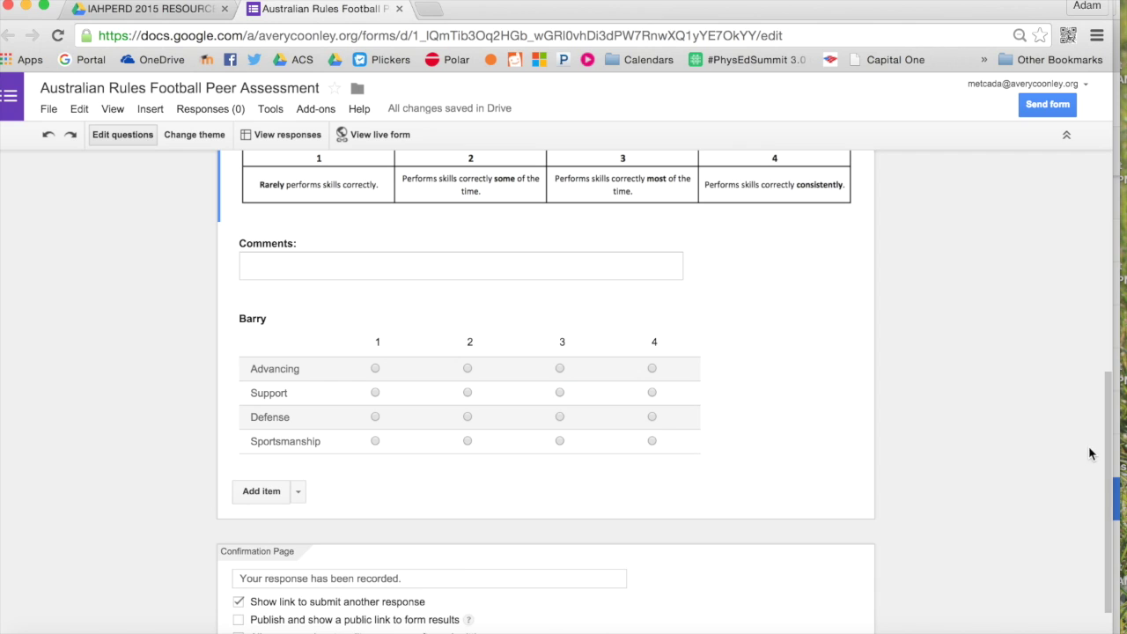
{"action": "left_click_drag", "start_coordinate": [1113, 451], "coordinate": [603, 419]}
{"action": "key", "text": "super+Tab"}
{"action": "key", "text": "super+Tab"}
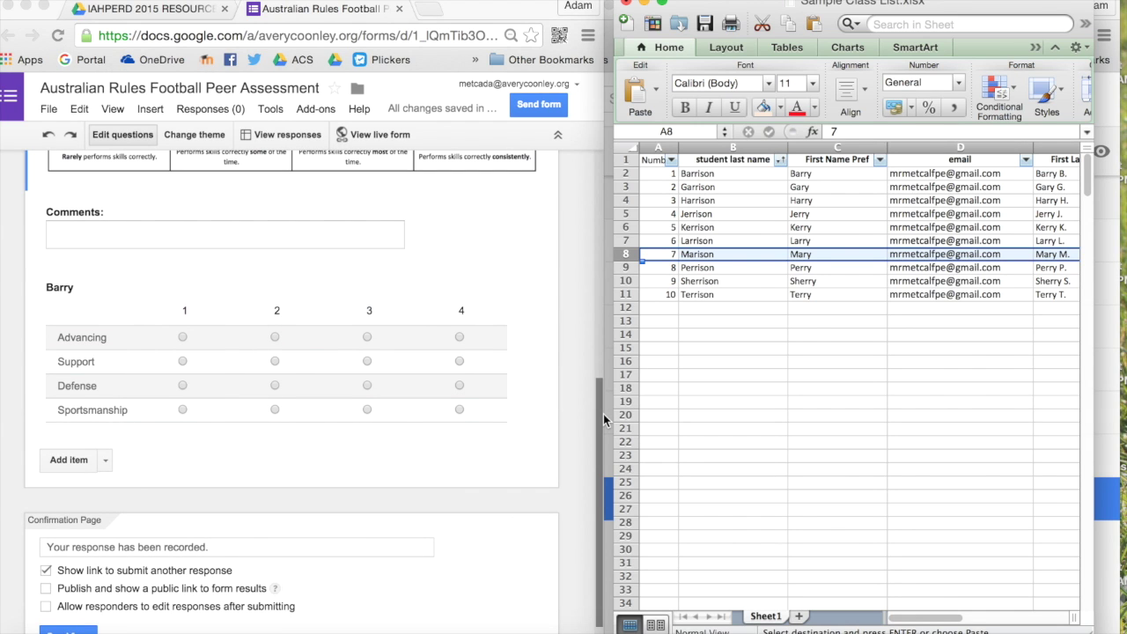
{"action": "left_click", "coordinate": [603, 414]}
{"action": "scroll", "coordinate": [352, 352], "scroll_direction": "down", "scroll_amount": 1}
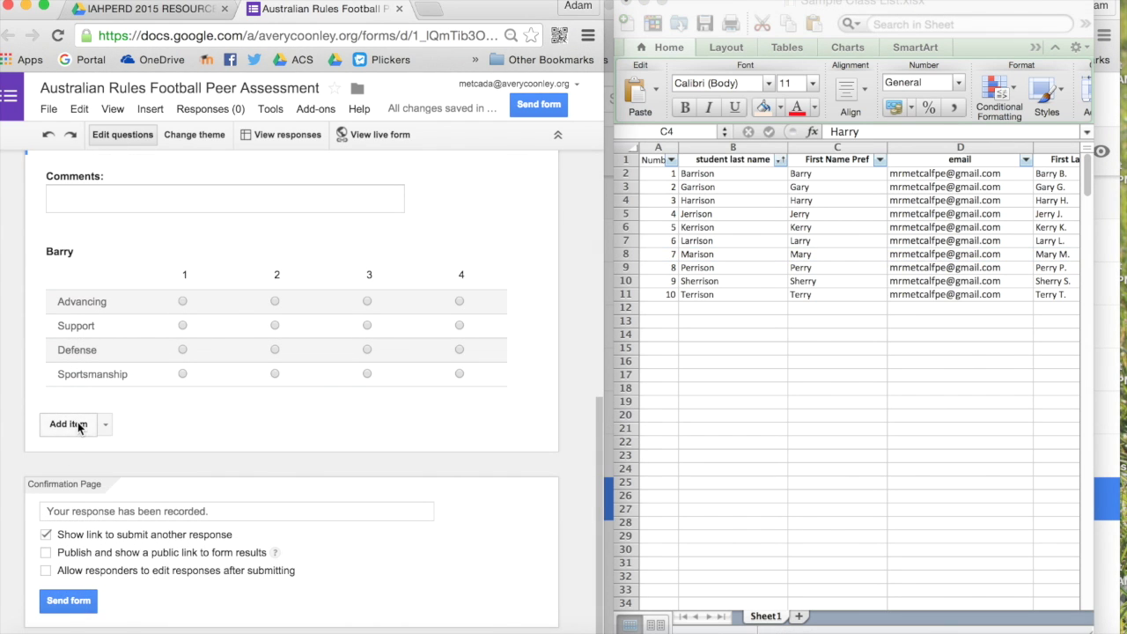
{"action": "left_click", "coordinate": [75, 424]}
- Make the new question a grid titled Gary with rows Advancing, Support, Defense and Sportsmanship
{"action": "left_click", "coordinate": [198, 495]}
{"action": "left_click", "coordinate": [187, 575]}
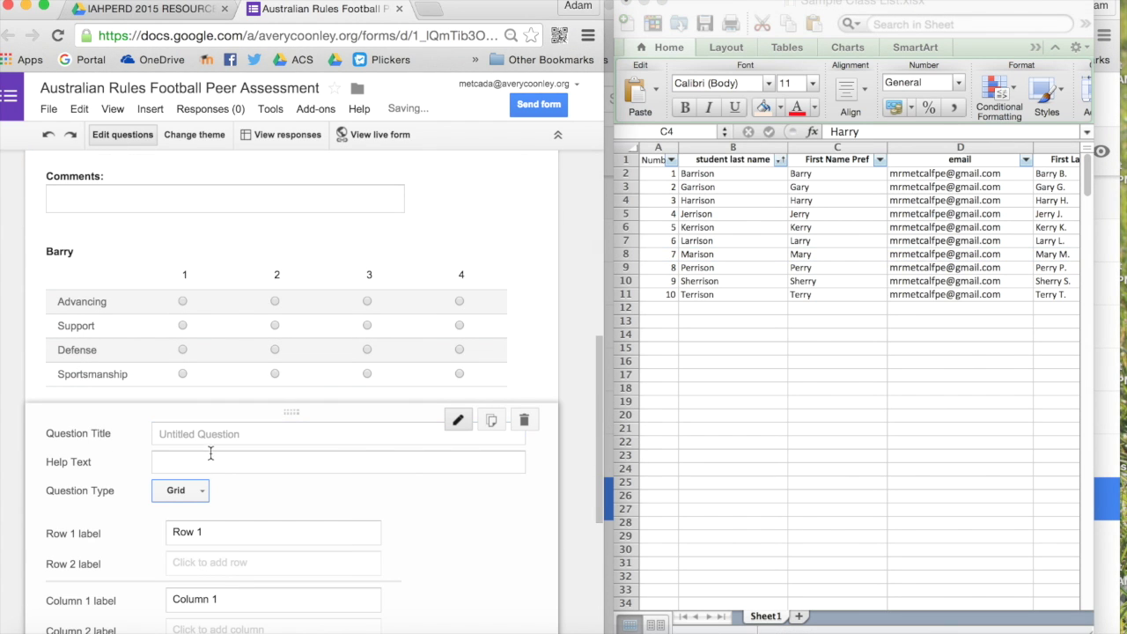
{"action": "left_click", "coordinate": [220, 433]}
{"action": "type", "text": "Gary"}
{"action": "key", "text": "Tab"}
{"action": "key", "text": "Tab"}
{"action": "key", "text": "Tab"}
{"action": "type", "text": "Advancing"}
{"action": "key", "text": "Tab"}
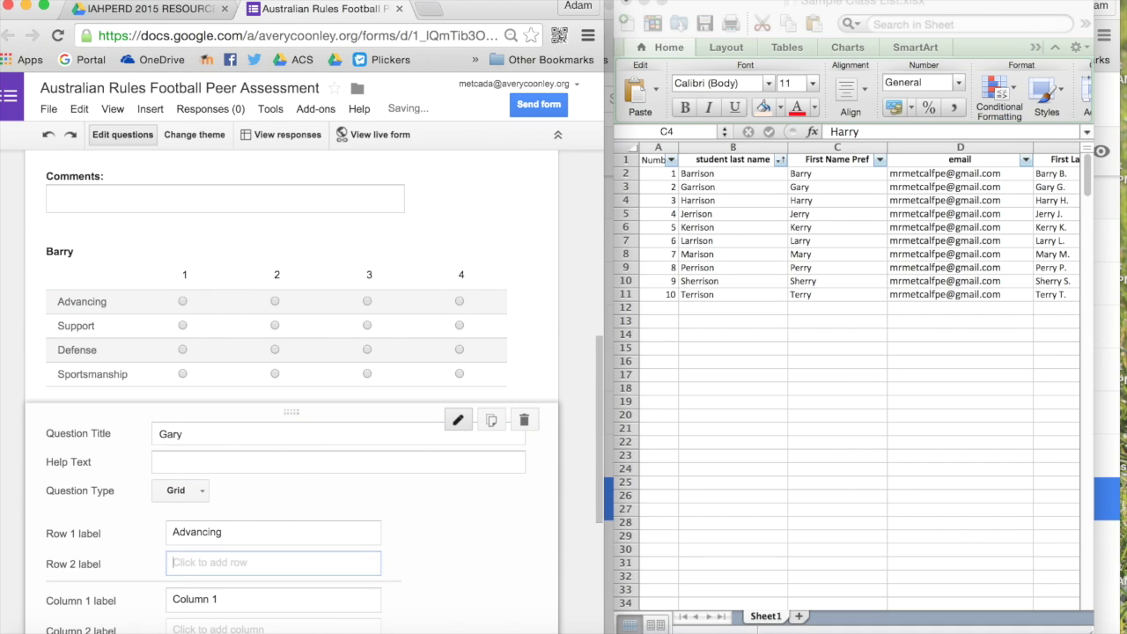
{"action": "type", "text": "Support"}
{"action": "key", "text": "Tab"}
{"action": "type", "text": "D"}
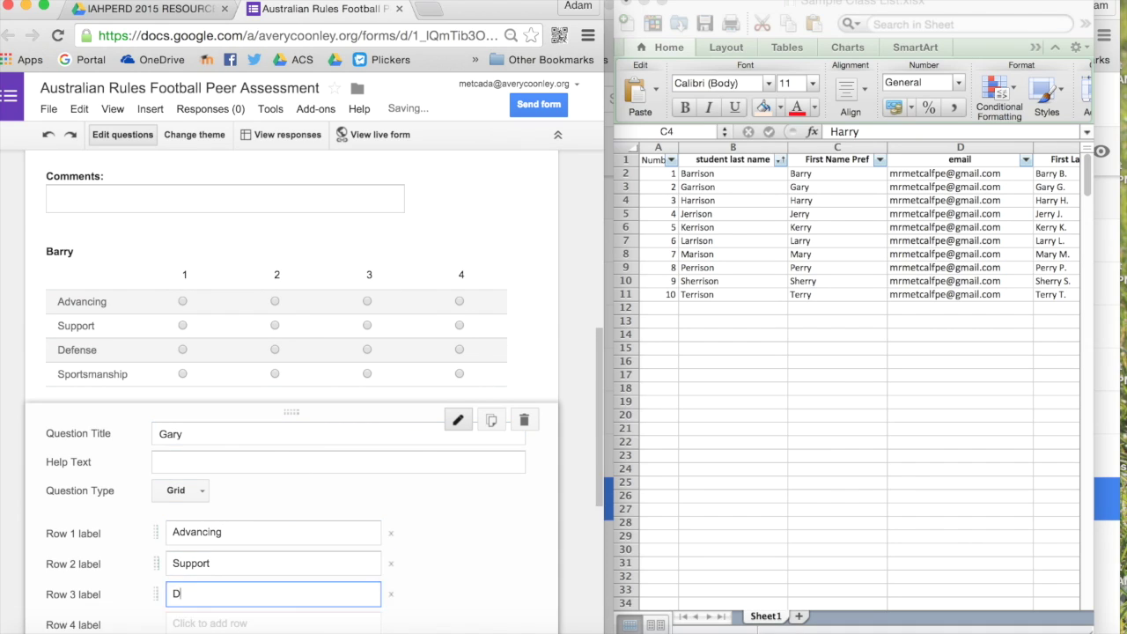
{"action": "type", "text": "efense"}
{"action": "key", "text": "Tab"}
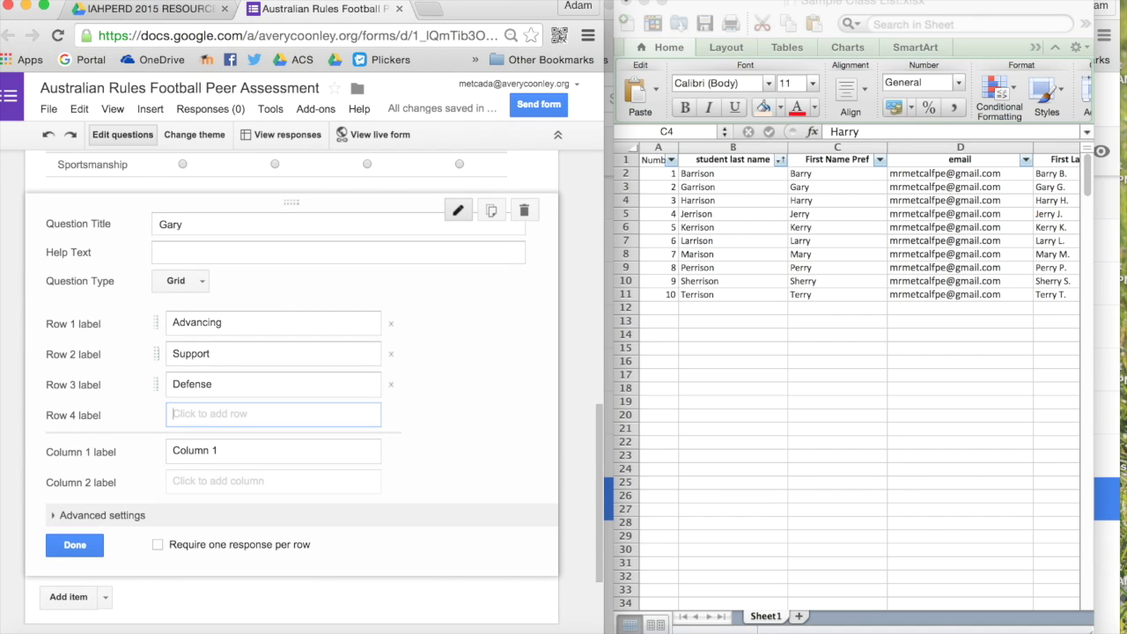
{"action": "type", "text": "Sportsmanship"}
- Label the grid's columns 1, 2, 3 and 4 and close the question editor
{"action": "key", "text": "Tab"}
{"action": "key", "text": "Tab"}
{"action": "key", "text": "Tab"}
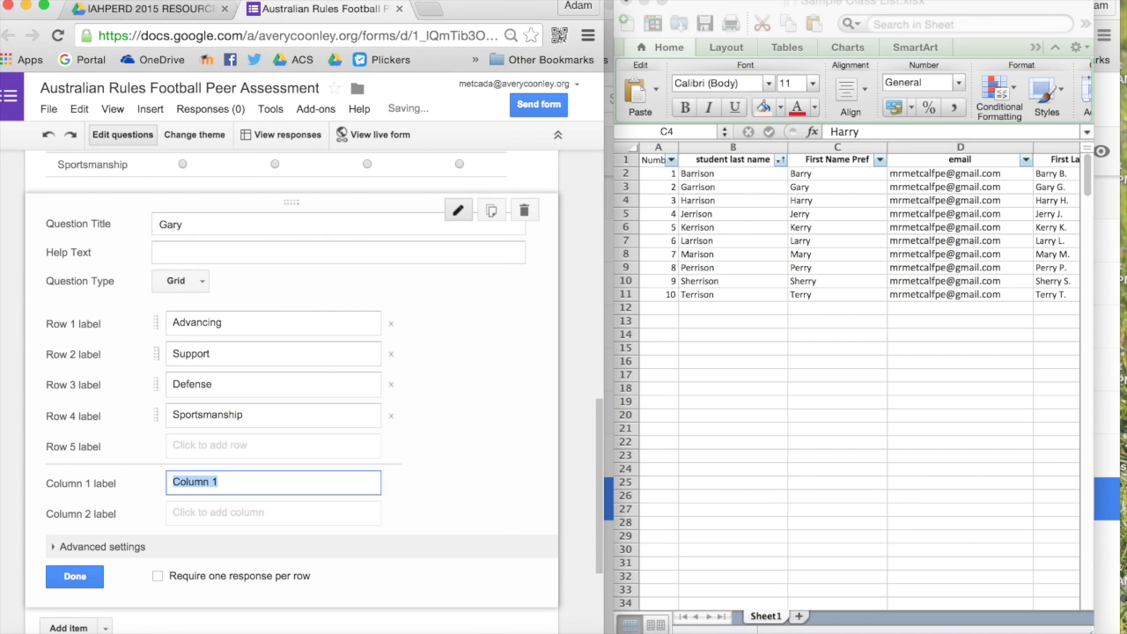
{"action": "type", "text": "1"}
{"action": "key", "text": "Tab"}
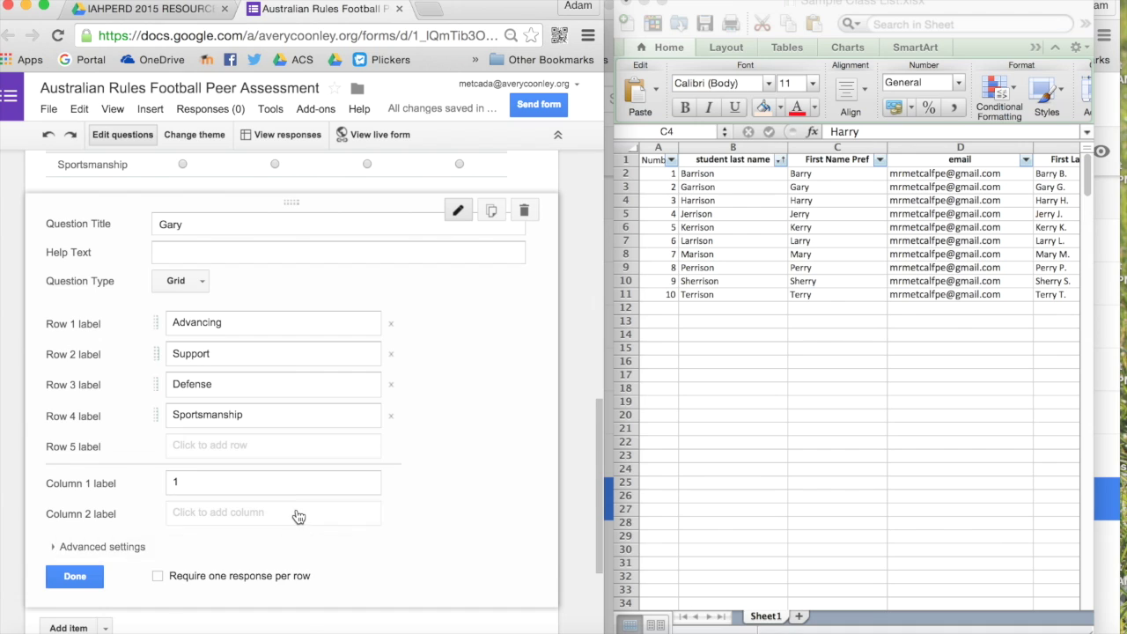
{"action": "left_click", "coordinate": [294, 513]}
{"action": "type", "text": "2"}
{"action": "left_click", "coordinate": [294, 546]}
{"action": "type", "text": "3"}
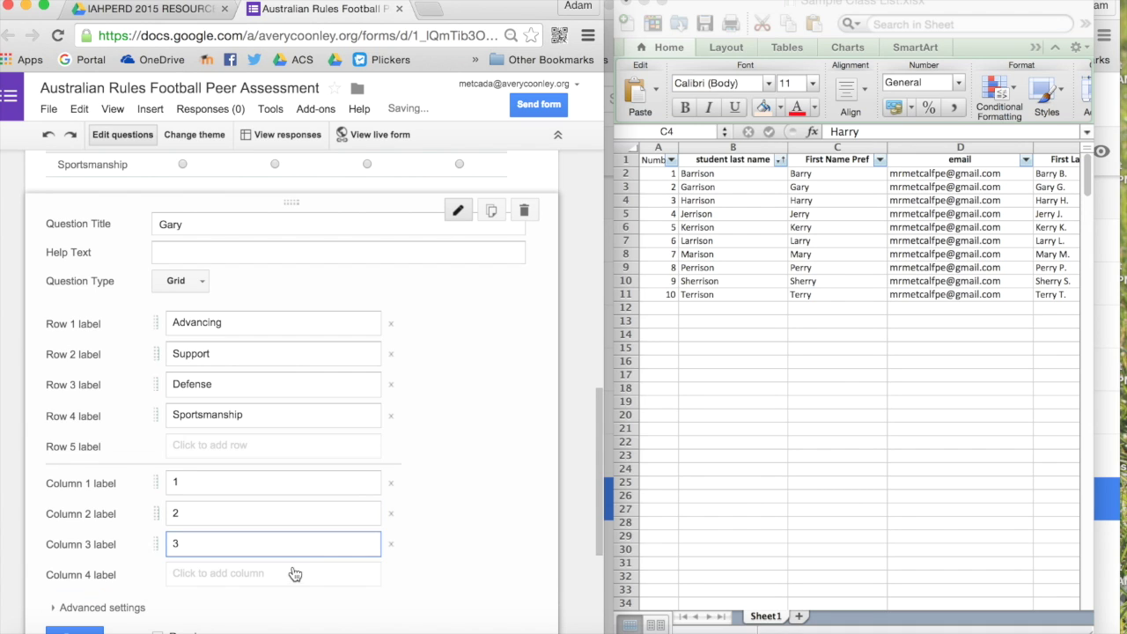
{"action": "left_click", "coordinate": [288, 573]}
{"action": "type", "text": "4"}
{"action": "scroll", "coordinate": [88, 493], "scroll_direction": "down", "scroll_amount": 3}
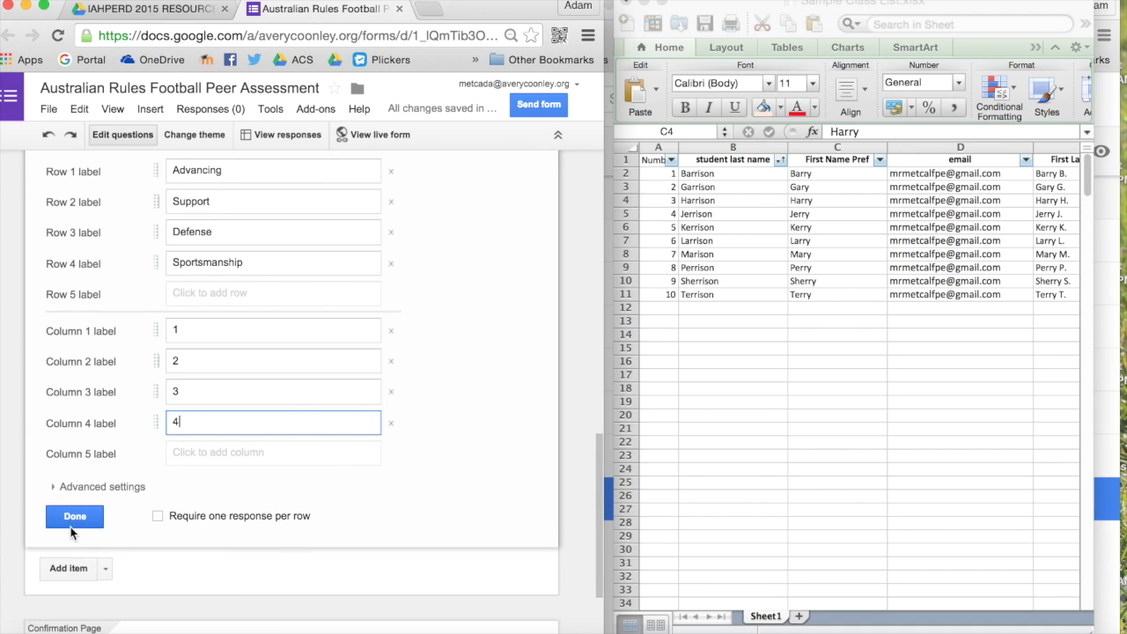
{"action": "left_click", "coordinate": [73, 518]}
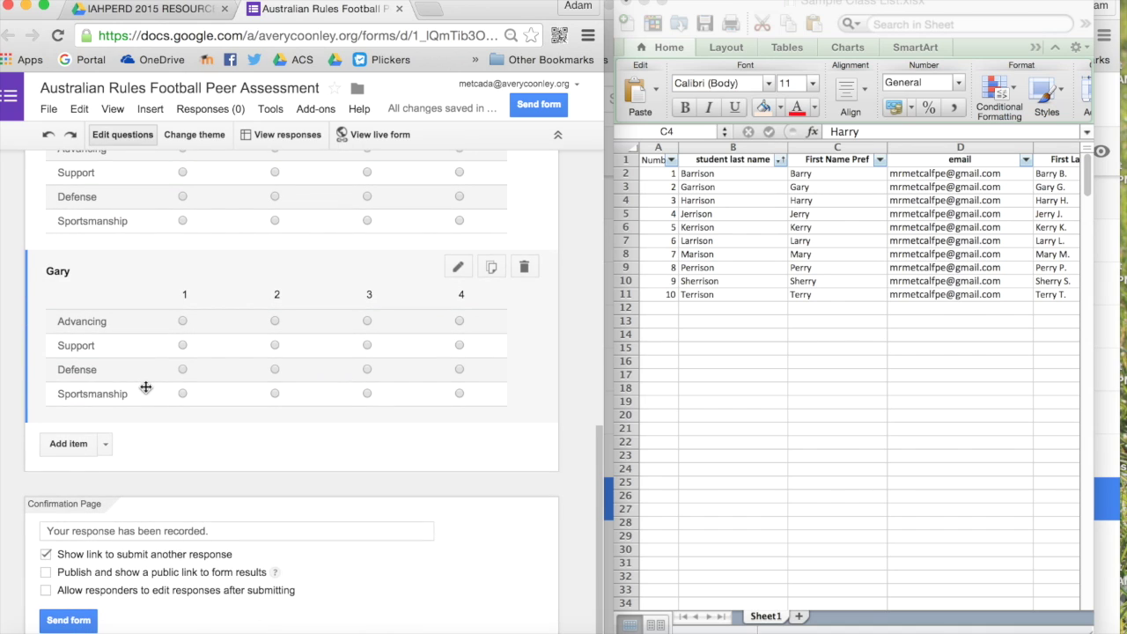
- Duplicate the grid question twice, retitling the copies 'Har' and 'Jerry'
{"action": "left_click", "coordinate": [492, 269]}
{"action": "type", "text": "Harry"}
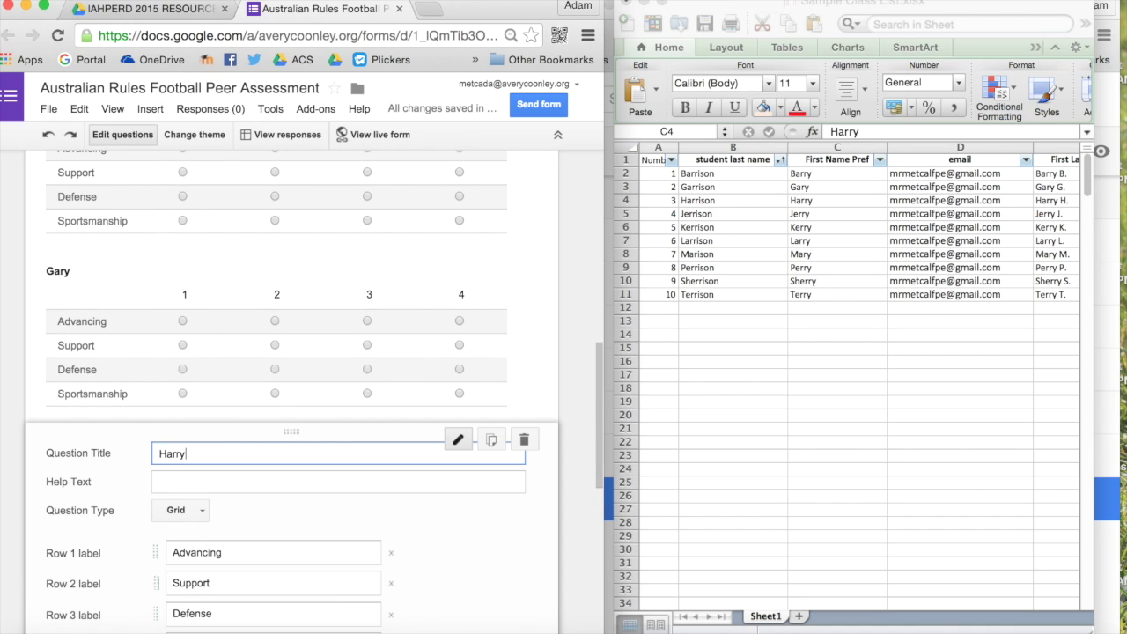
{"action": "scroll", "coordinate": [398, 449], "scroll_direction": "down", "scroll_amount": 8}
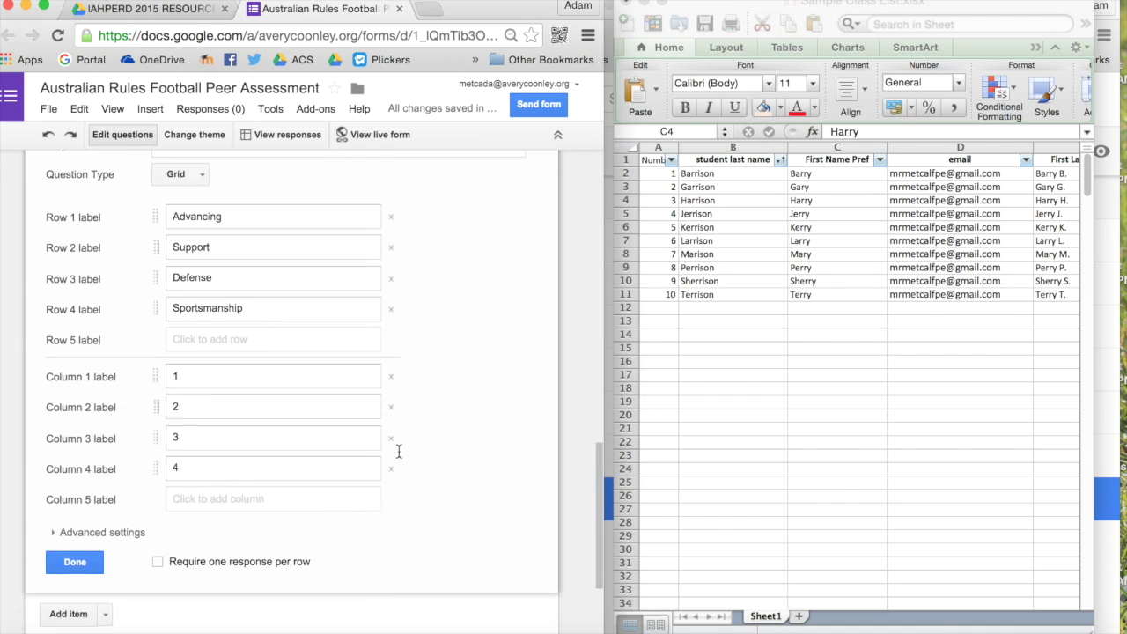
{"action": "left_click", "coordinate": [74, 523]}
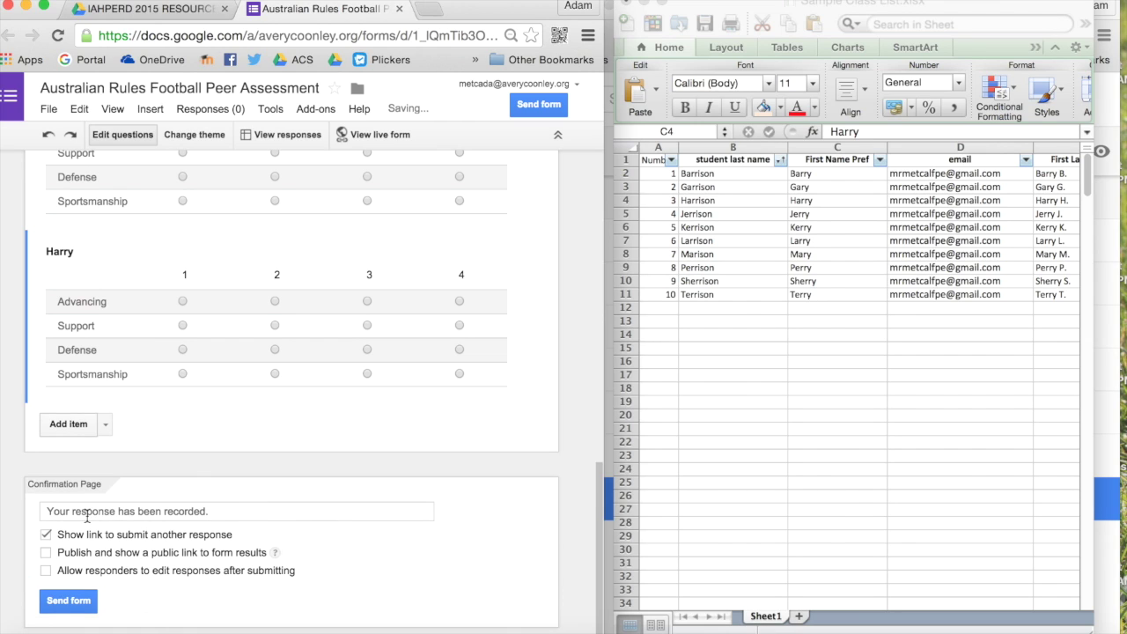
{"action": "left_click", "coordinate": [493, 252]}
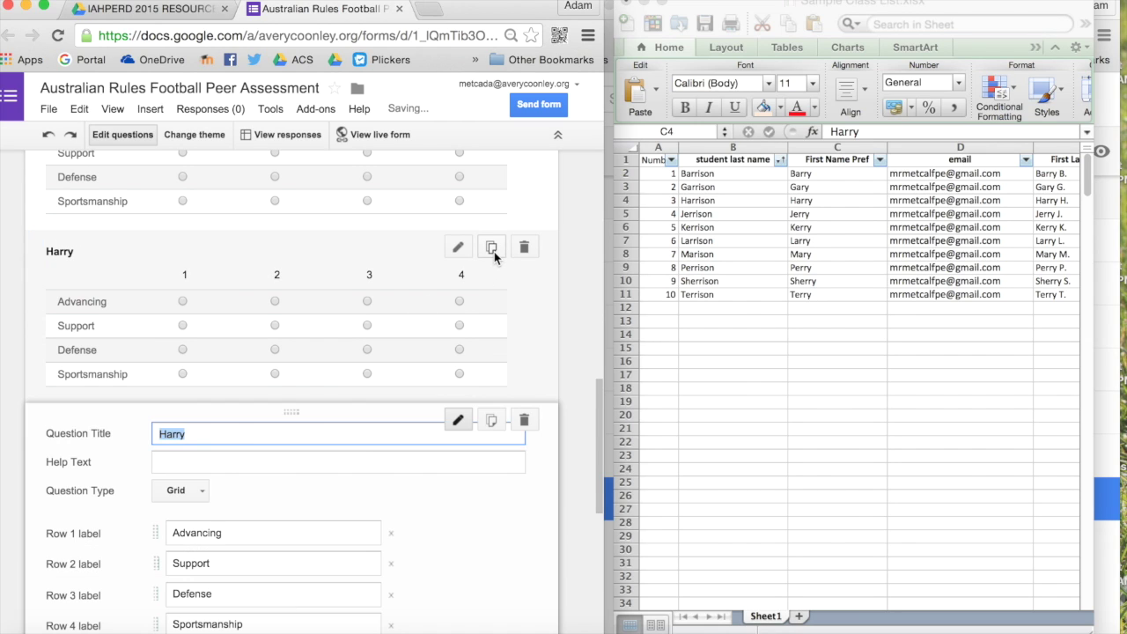
{"action": "type", "text": "Jerry"}
{"action": "left_click", "coordinate": [491, 427]}
- Duplicate the grid three more times, retitling the copies 'Kerry', 'La' and 'Ma'
{"action": "left_click", "coordinate": [490, 425]}
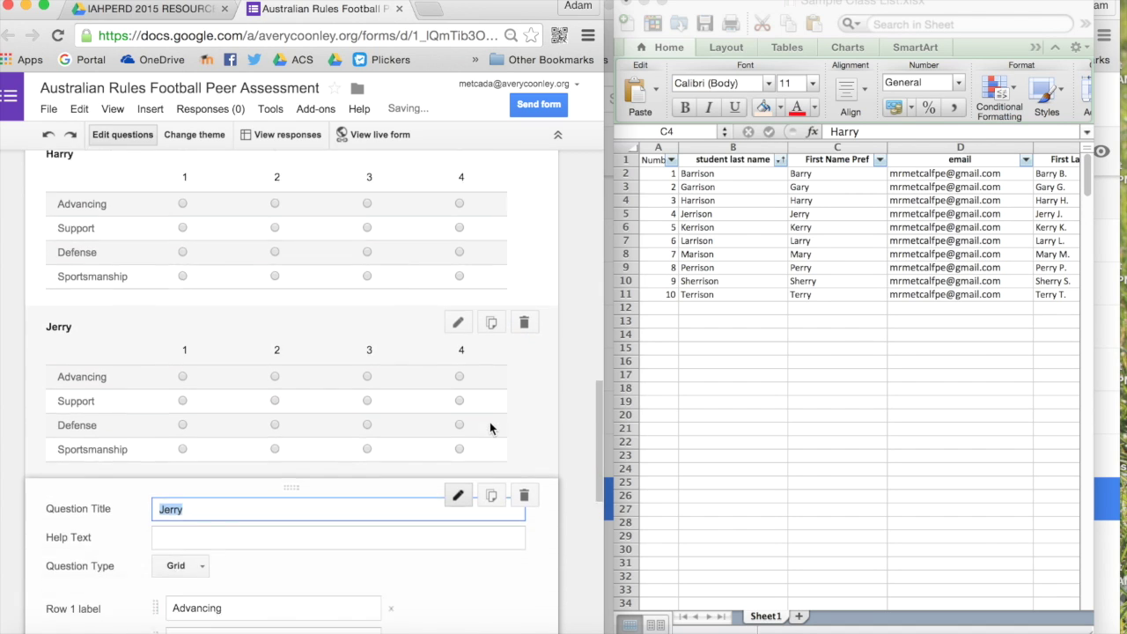
{"action": "type", "text": "K"}
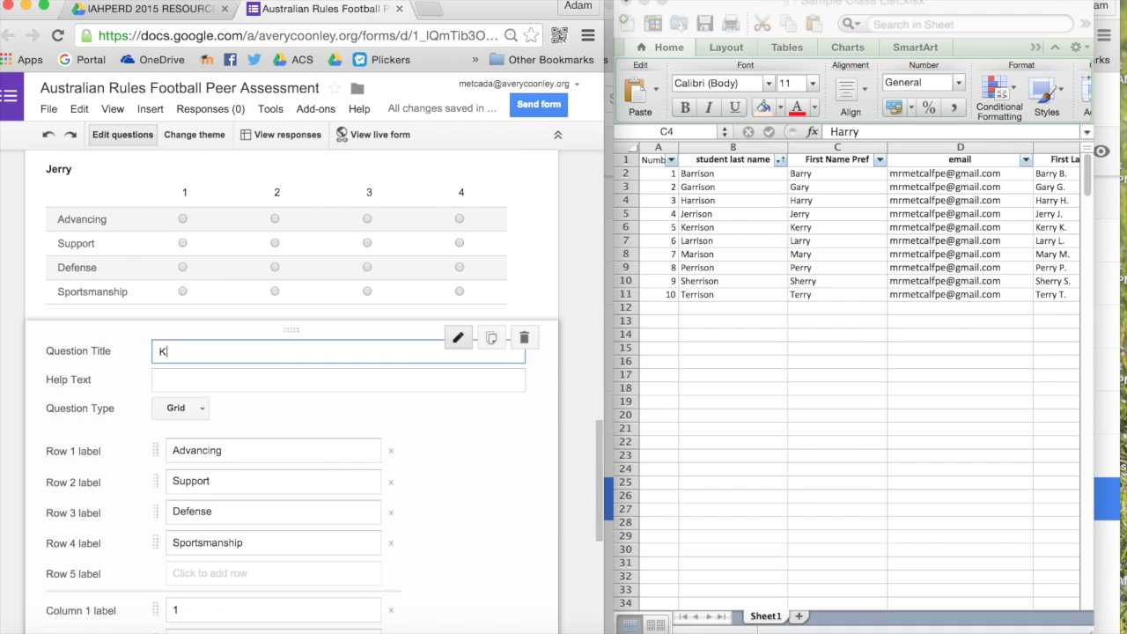
{"action": "type", "text": "erry"}
{"action": "left_click", "coordinate": [492, 337]}
{"action": "type", "text": "Larry"}
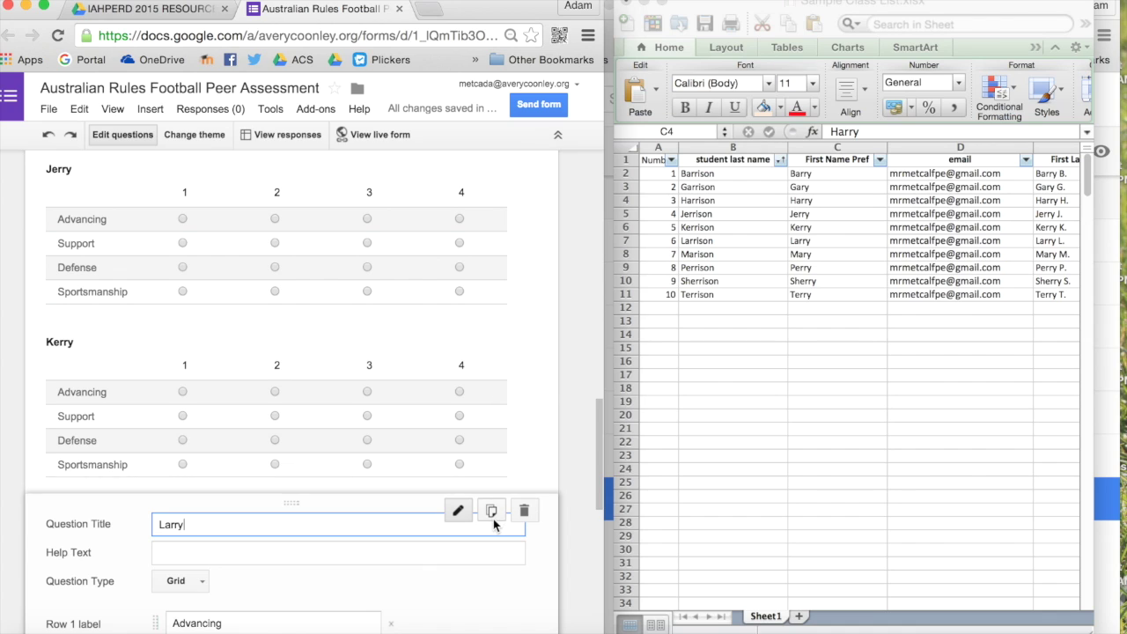
{"action": "left_click", "coordinate": [492, 514]}
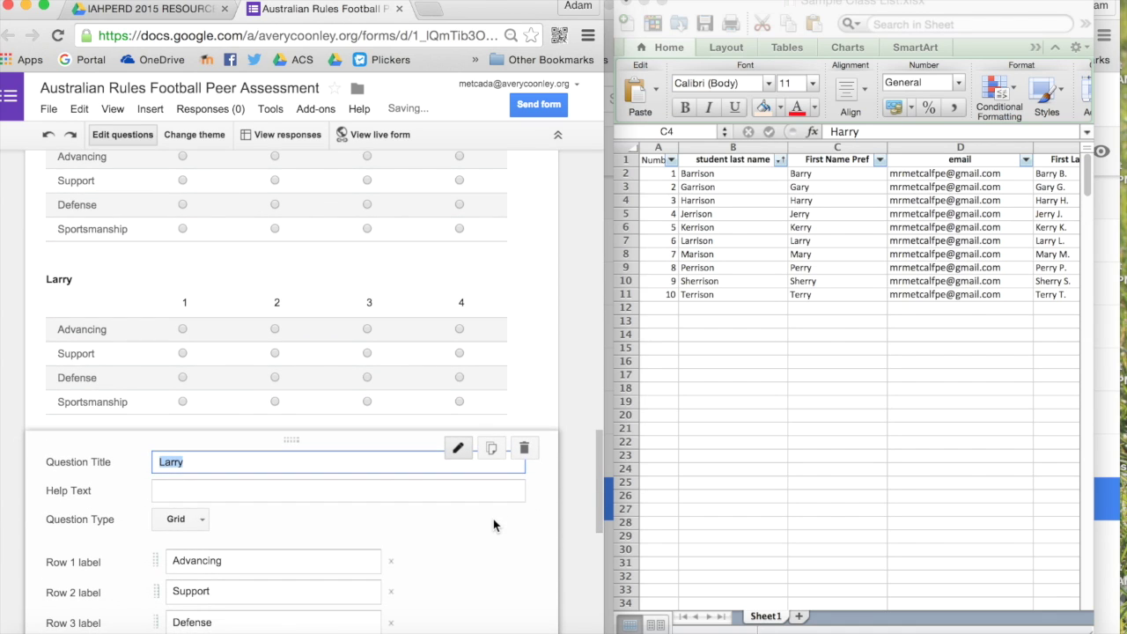
{"action": "type", "text": "Ma"}
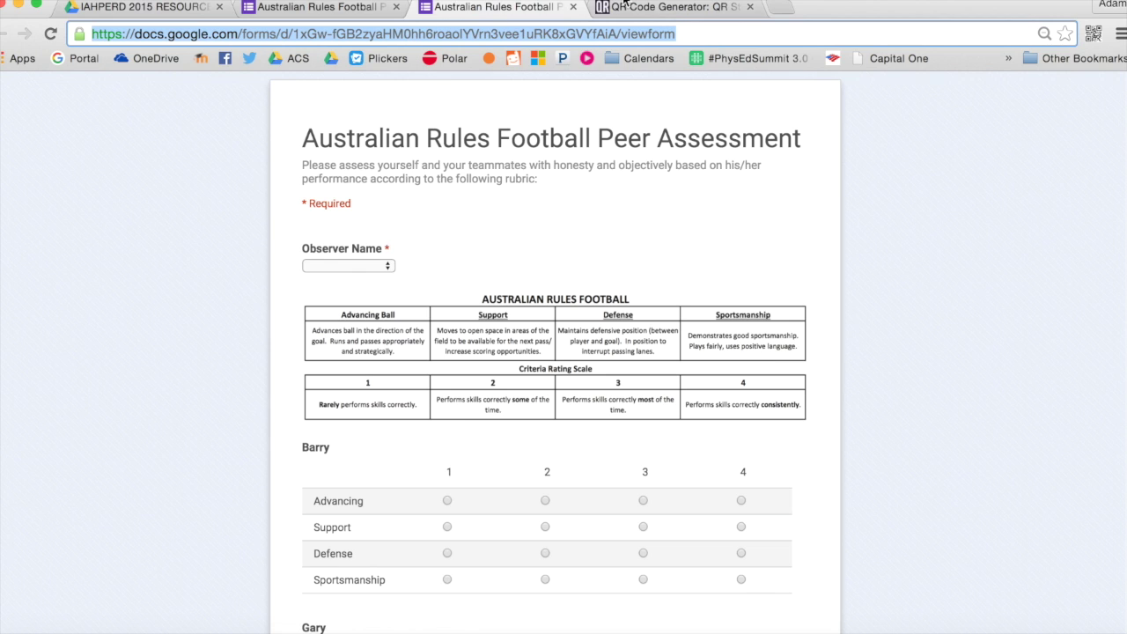
- In QR Stuff, paste the live form's URL as Website URL and download its QR code
{"action": "left_click", "coordinate": [625, 6]}
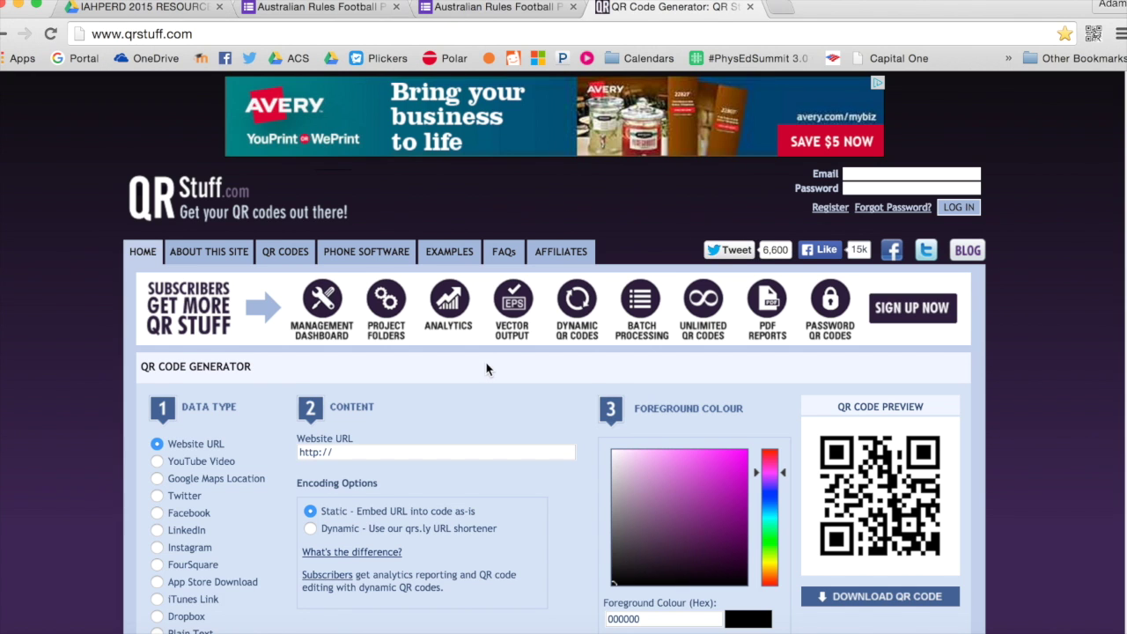
{"action": "scroll", "coordinate": [487, 369], "scroll_direction": "down", "scroll_amount": 3}
{"action": "left_click", "coordinate": [388, 326]}
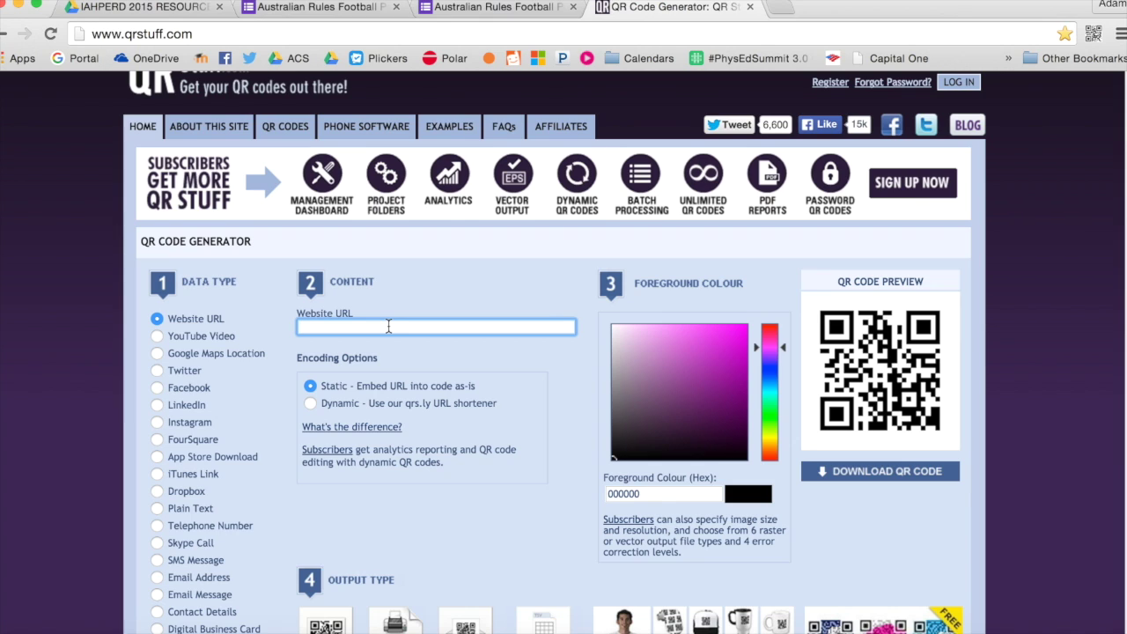
{"action": "key", "text": "super+v"}
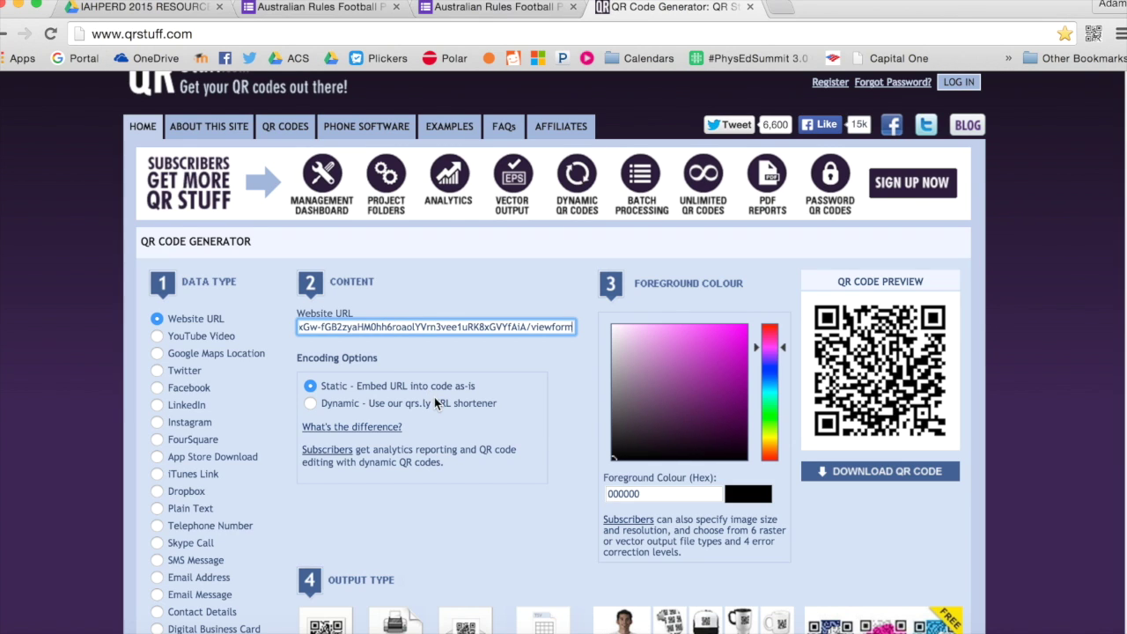
{"action": "left_click", "coordinate": [434, 397]}
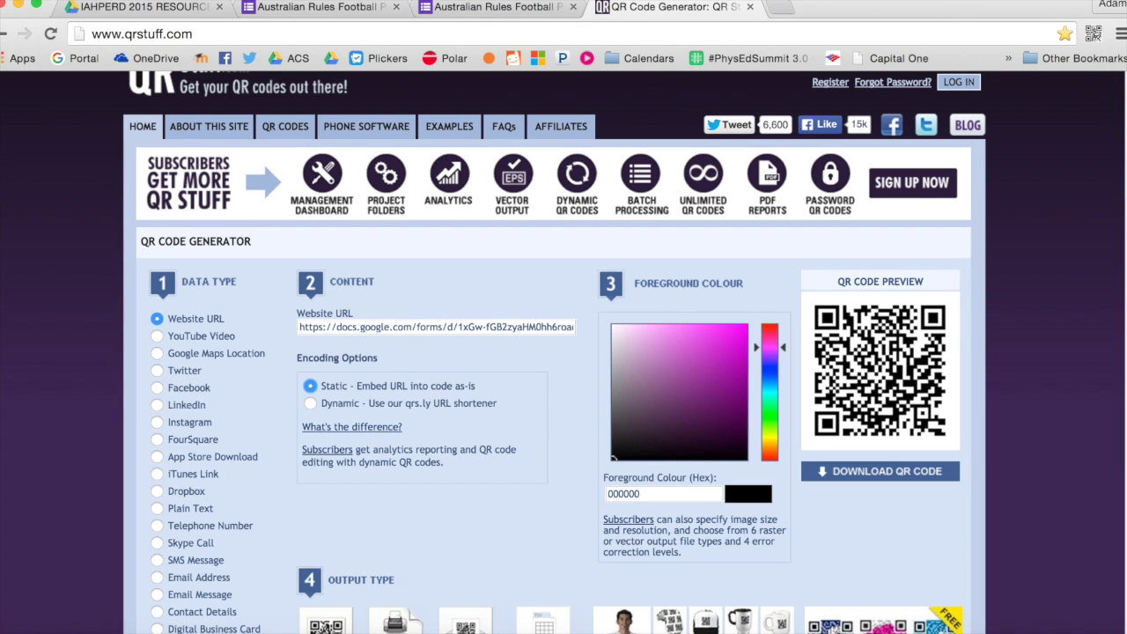
{"action": "left_click", "coordinate": [901, 473]}
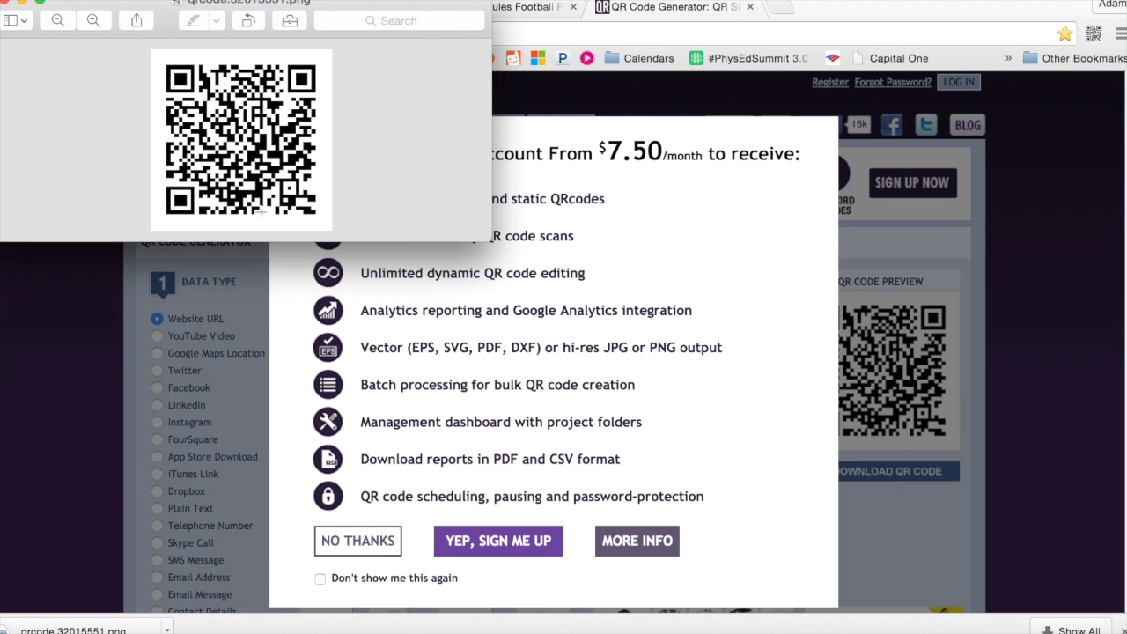
- Select the QR code area in the downloaded qrcode.32015551.png and create a blank Google Doc
{"action": "left_click_drag", "start_coordinate": [363, 3], "coordinate": [627, 86]}
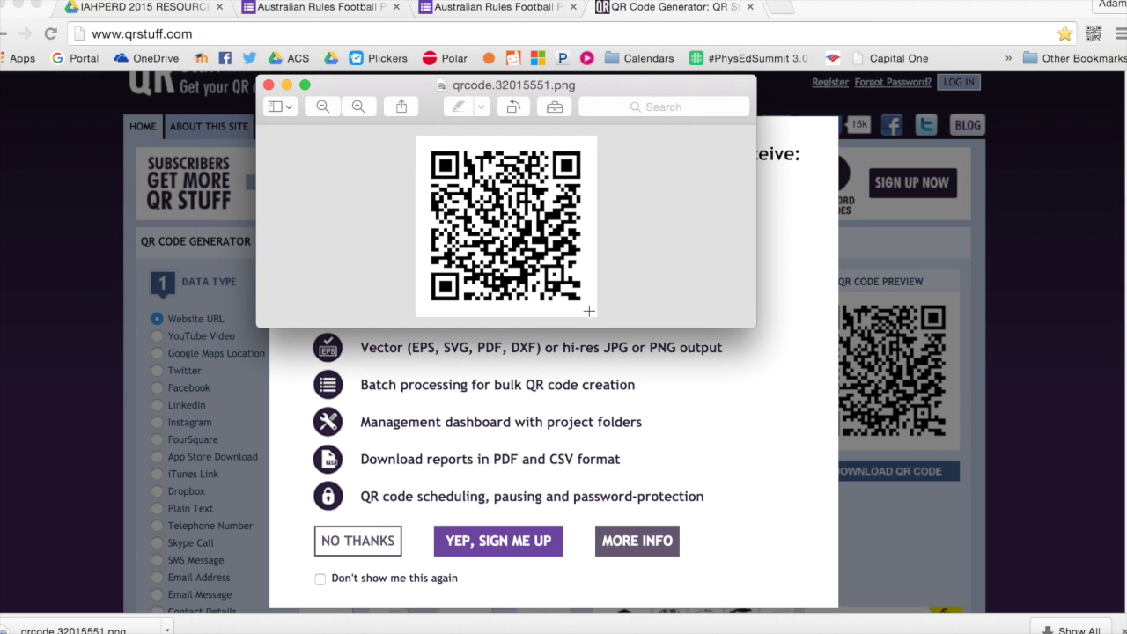
{"action": "left_click_drag", "start_coordinate": [589, 311], "coordinate": [432, 143]}
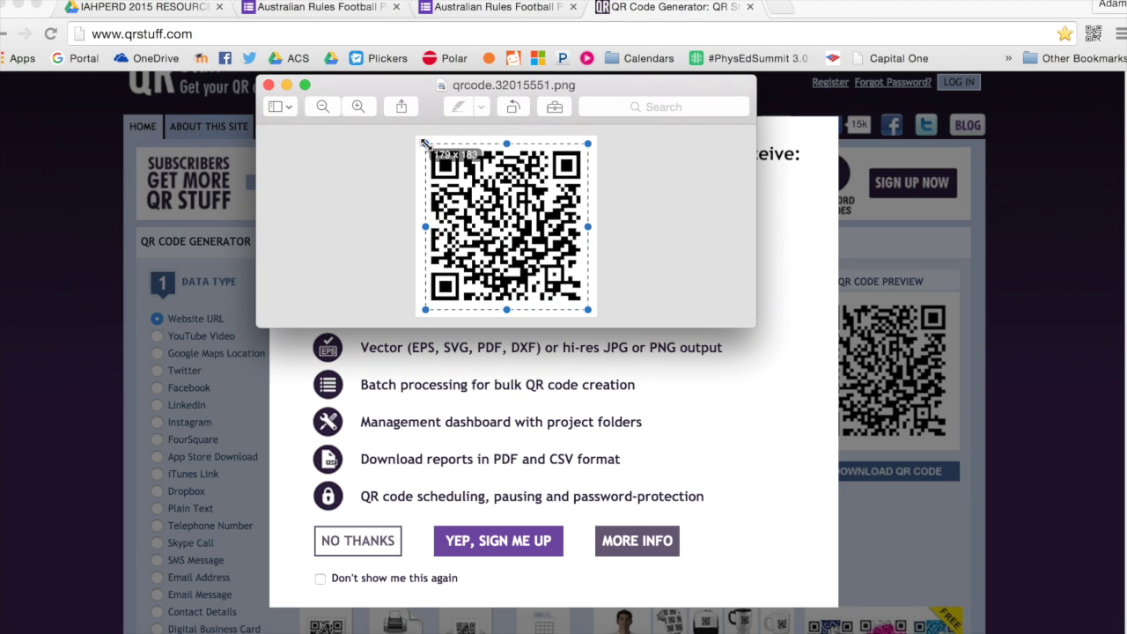
{"action": "left_click_drag", "start_coordinate": [424, 144], "coordinate": [419, 141]}
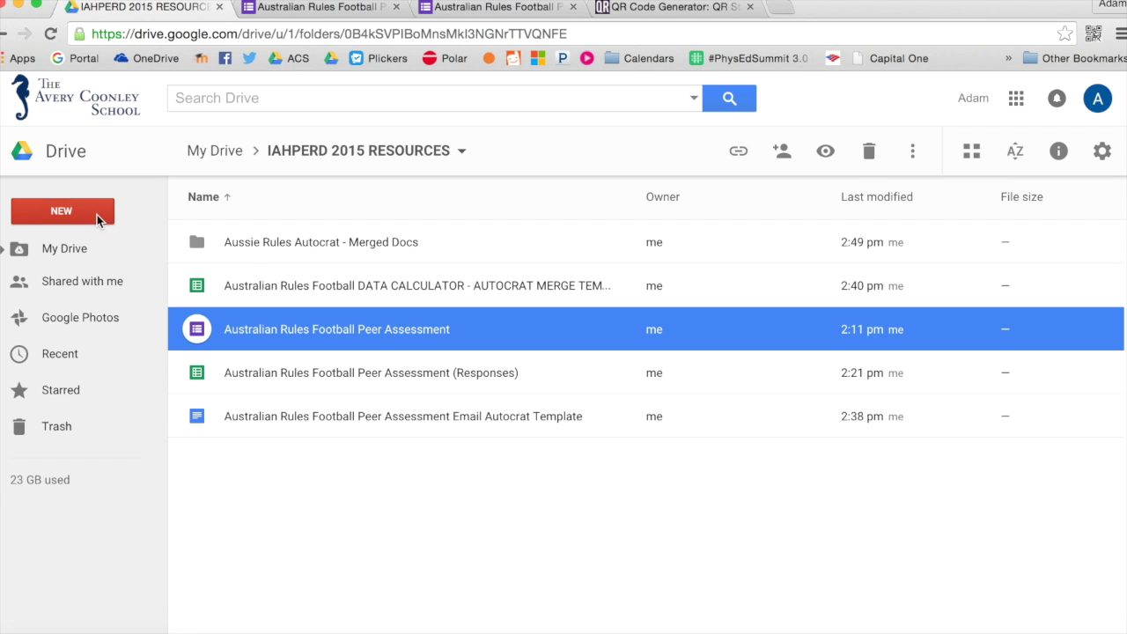
{"action": "left_click", "coordinate": [97, 215]}
{"action": "left_click", "coordinate": [91, 364]}
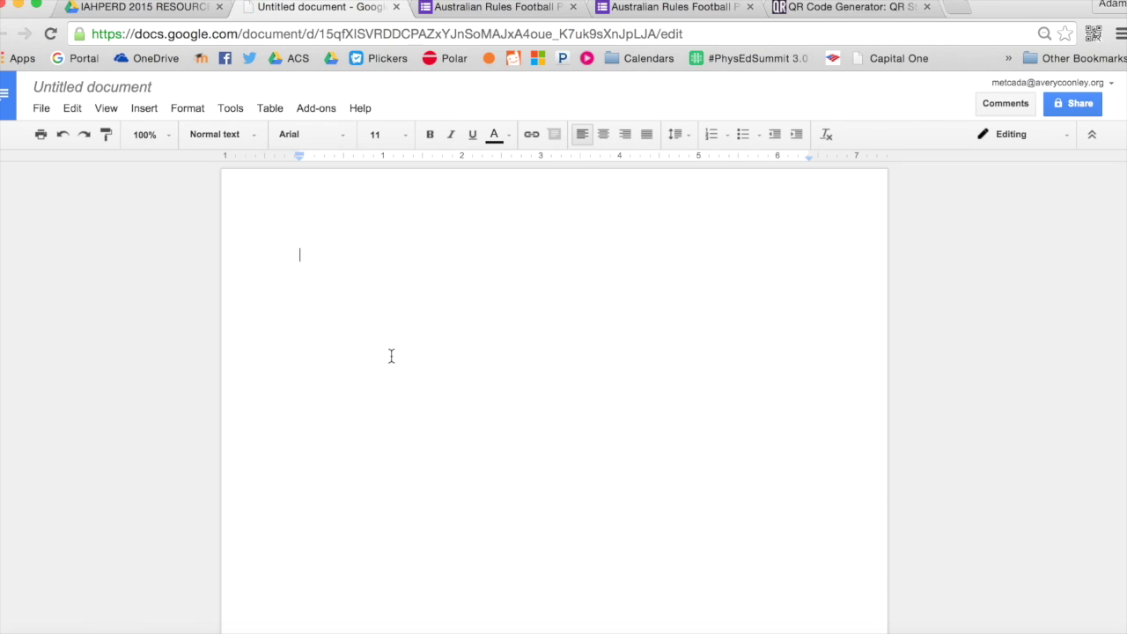
- Type the heading 'Australian Rules Football Peer ASsessment:' above the pasted QR code, both centred
{"action": "type", "text": "Australian Rules F"}
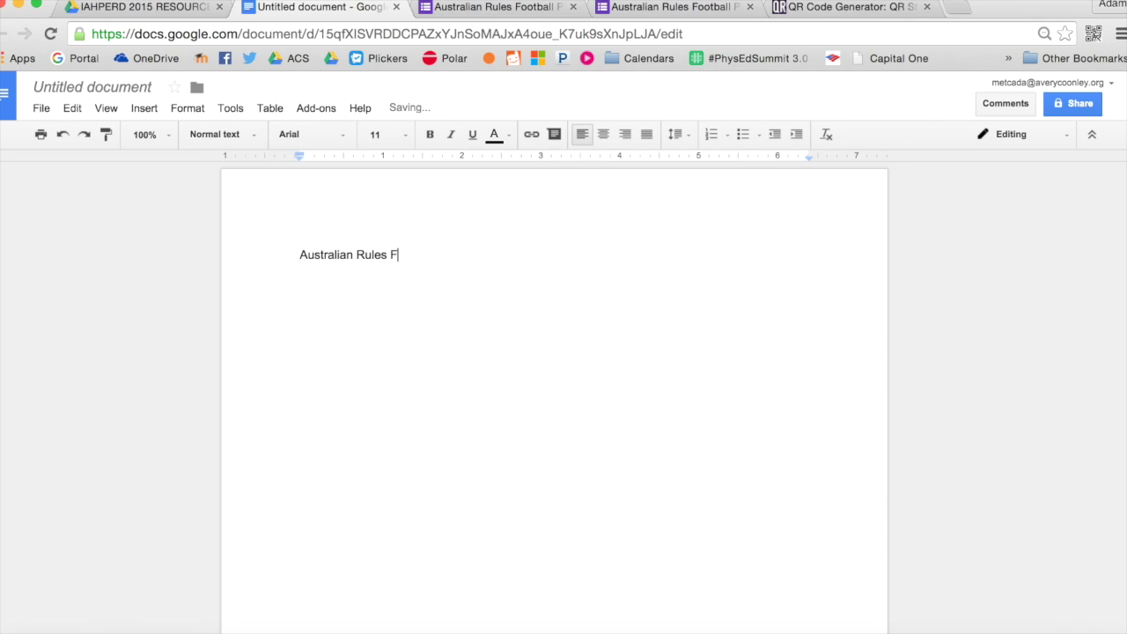
{"action": "type", "text": "ootball Peer AS"}
{"action": "type", "text": "sessment:"}
{"action": "key", "text": "Return"}
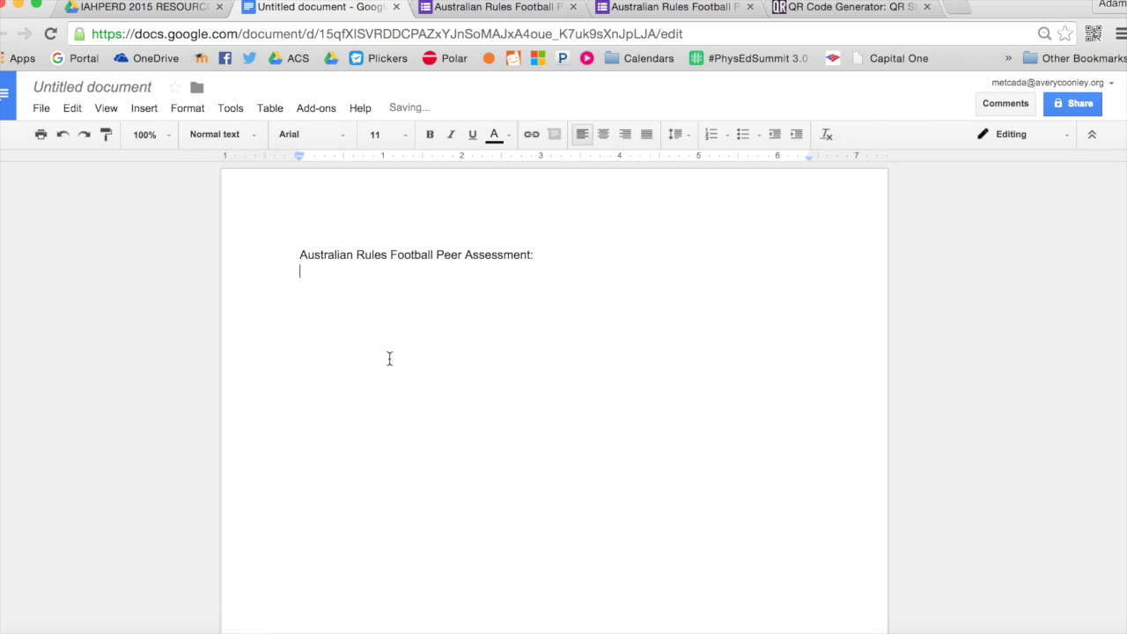
{"action": "key", "text": "ctrl+v"}
{"action": "left_click", "coordinate": [603, 135]}
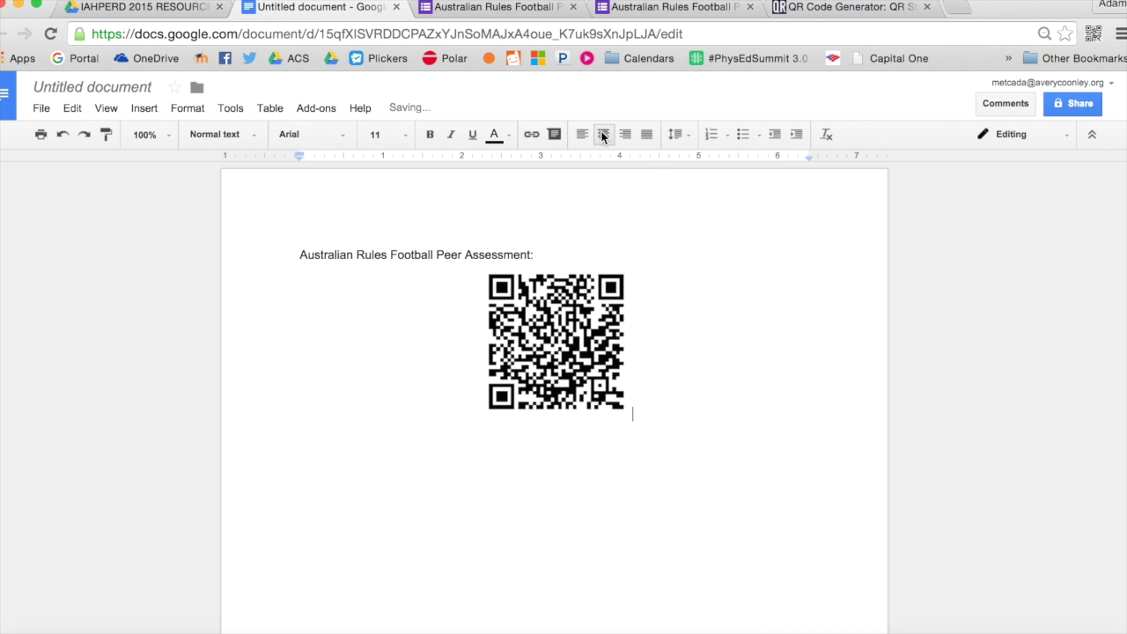
{"action": "left_click", "coordinate": [492, 254]}
{"action": "left_click", "coordinate": [603, 134]}
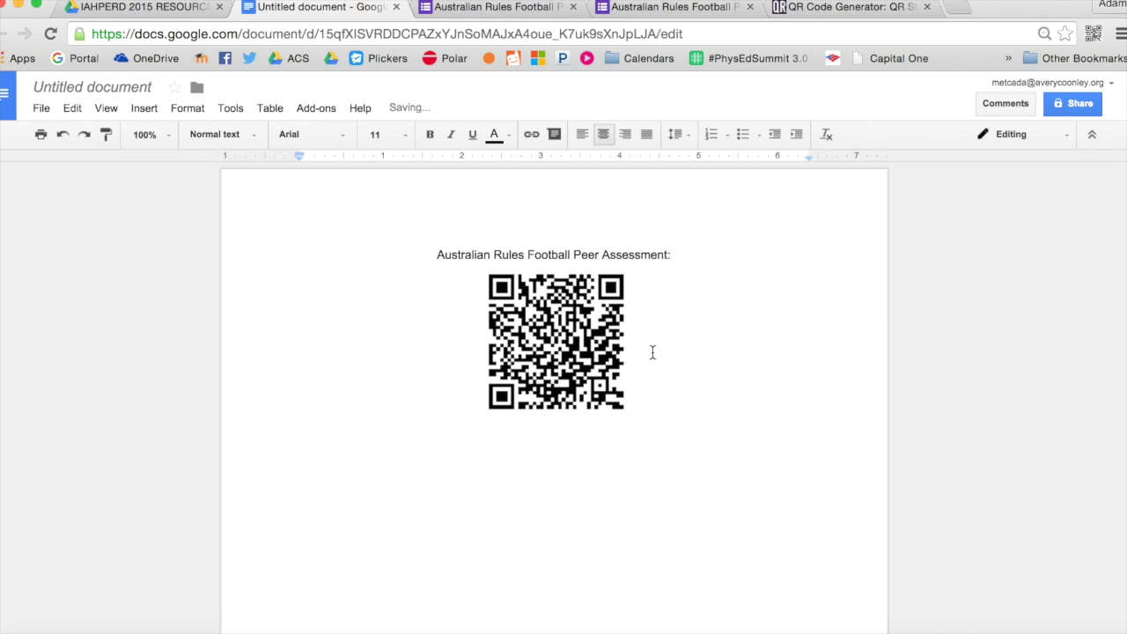
- Rename the document after its heading and close its tab
{"action": "left_click", "coordinate": [64, 86]}
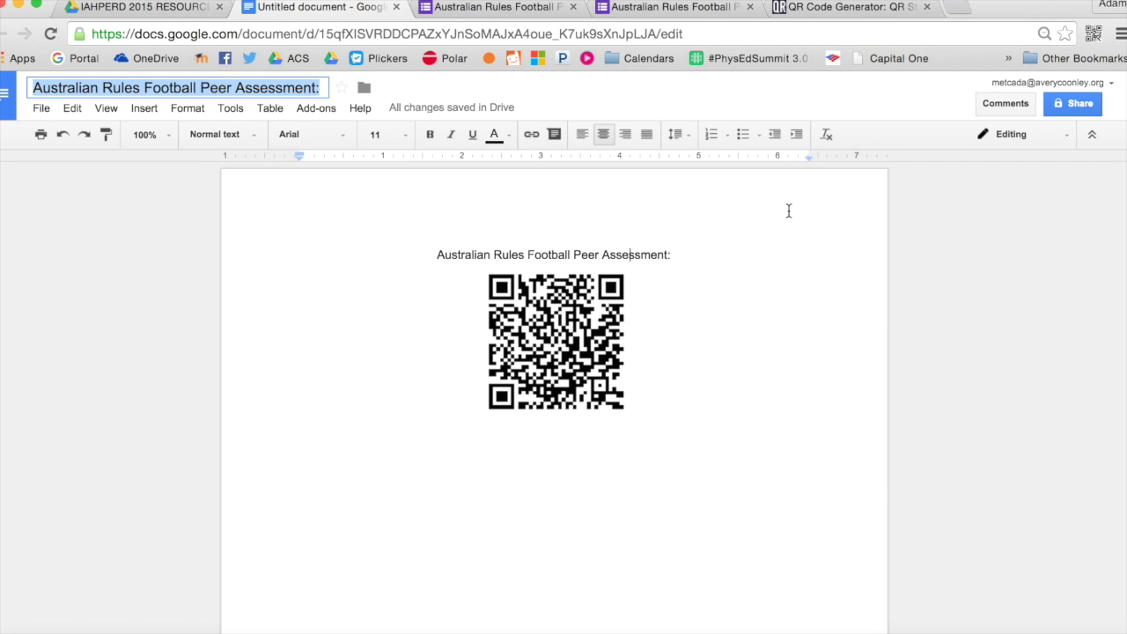
{"action": "key", "text": "Return"}
{"action": "left_click", "coordinate": [397, 7]}
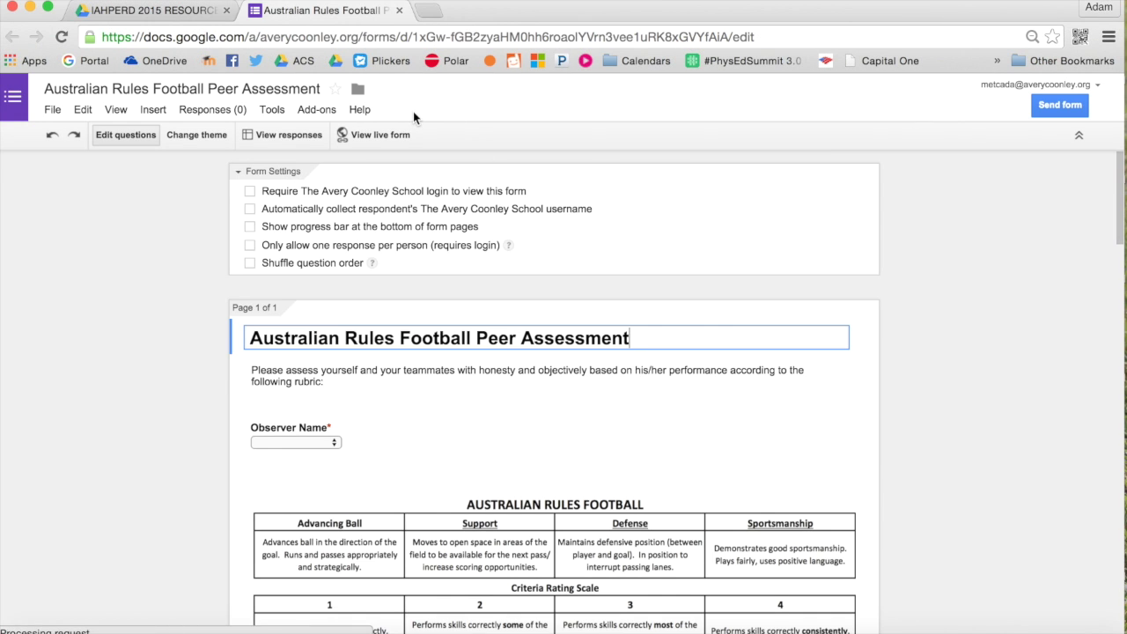
- In the live form, choose the first student as observer and rate the first teammates 3s and 4s
{"action": "left_click", "coordinate": [388, 135]}
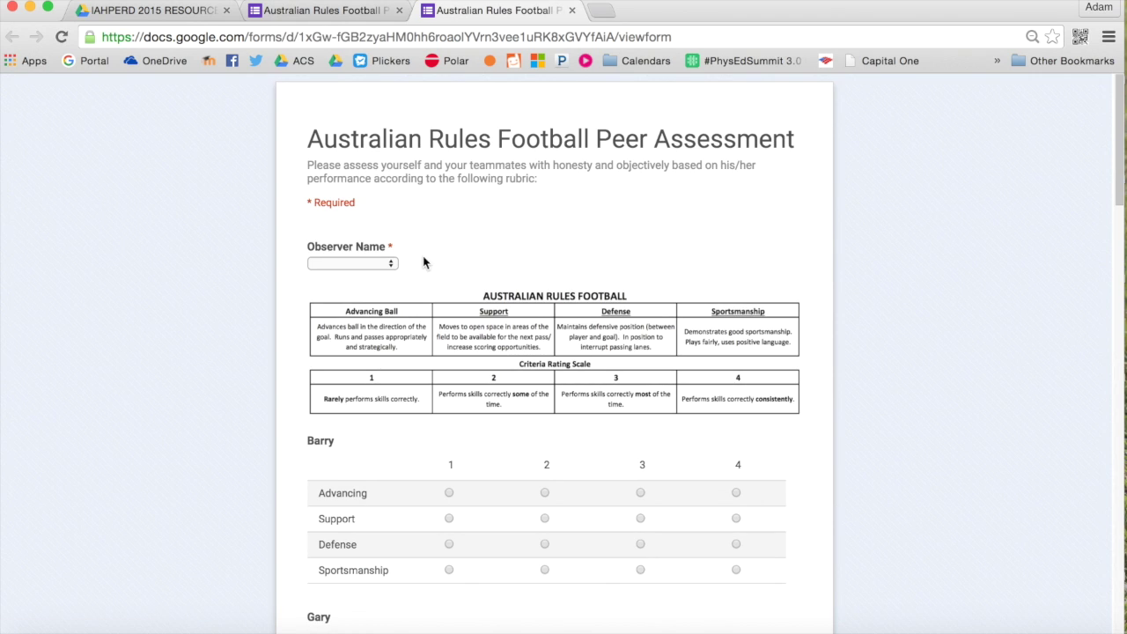
{"action": "left_click", "coordinate": [389, 262]}
{"action": "left_click", "coordinate": [390, 262]}
{"action": "key", "text": "Down"}
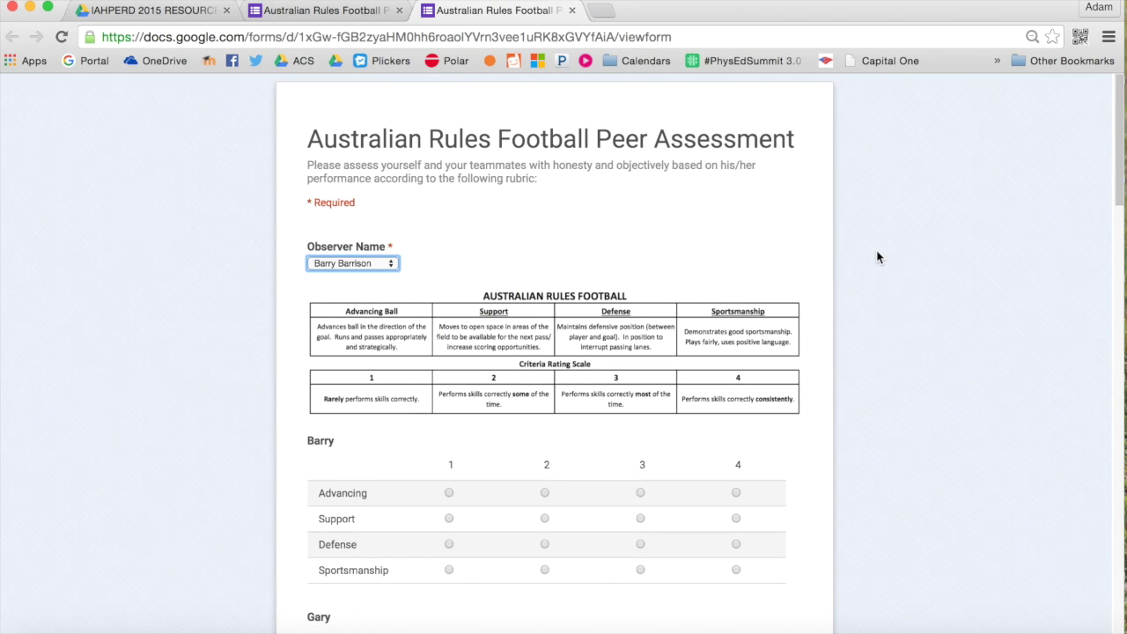
{"action": "scroll", "coordinate": [876, 249], "scroll_direction": "down", "scroll_amount": 5}
{"action": "left_click", "coordinate": [641, 207]}
{"action": "left_click", "coordinate": [641, 233]}
{"action": "left_click", "coordinate": [641, 258]}
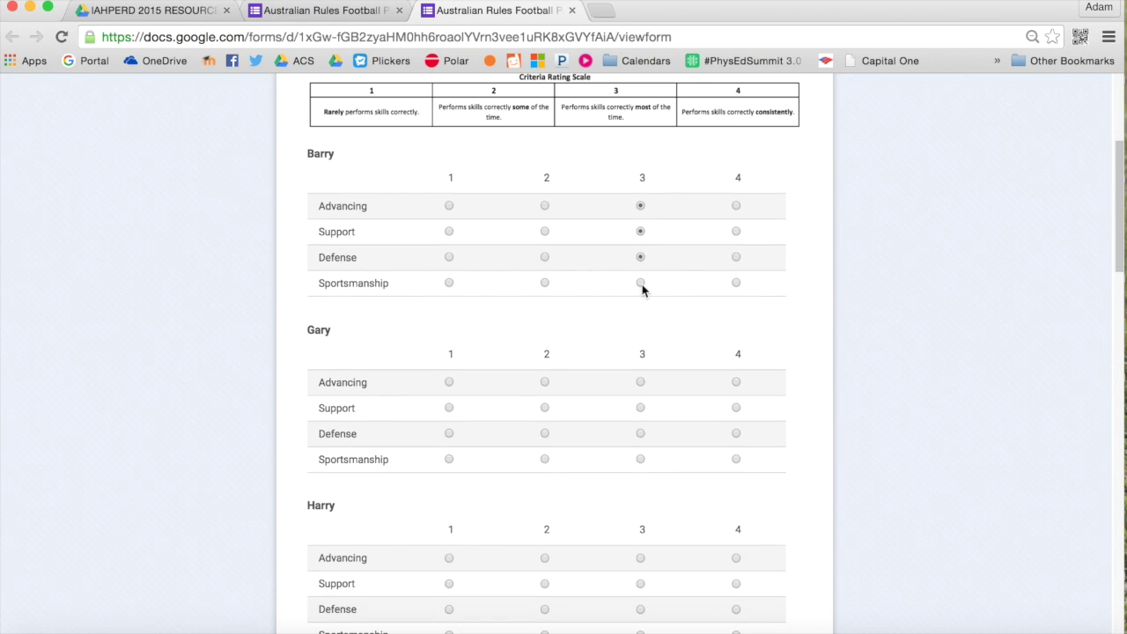
{"action": "left_click", "coordinate": [736, 408]}
{"action": "left_click", "coordinate": [736, 433]}
{"action": "left_click", "coordinate": [736, 458]}
{"action": "scroll", "coordinate": [668, 488], "scroll_direction": "down", "scroll_amount": 5}
- Rate the remaining teammates with 2s, 3s and 4s and submit the response
{"action": "left_click", "coordinate": [640, 427]}
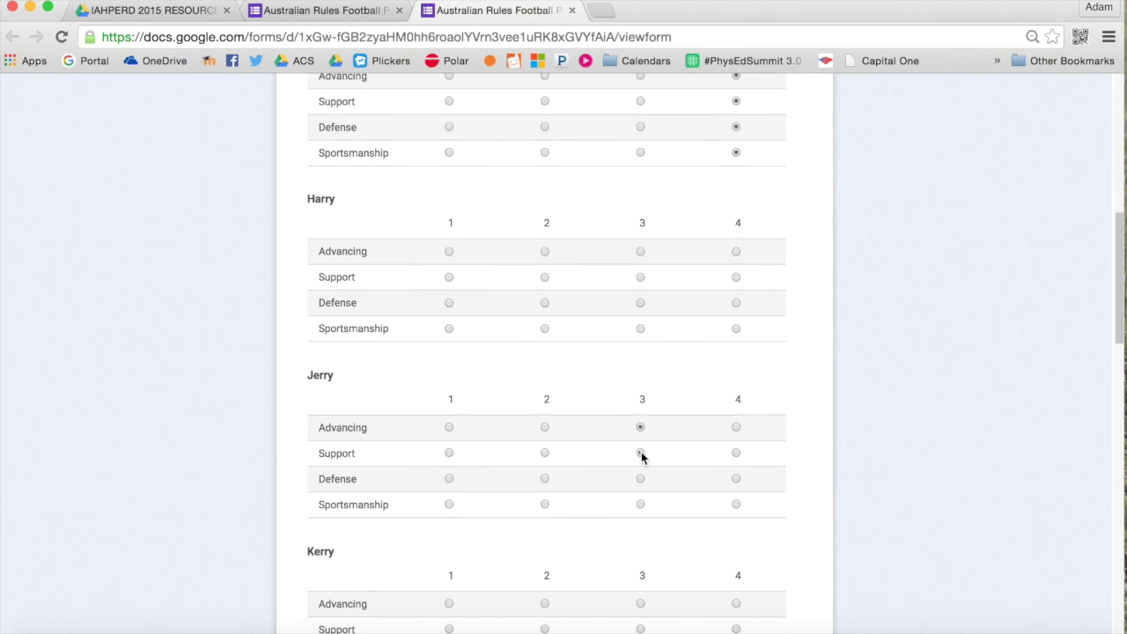
{"action": "left_click", "coordinate": [544, 479]}
{"action": "left_click", "coordinate": [544, 505]}
{"action": "scroll", "coordinate": [604, 503], "scroll_direction": "down", "scroll_amount": 5}
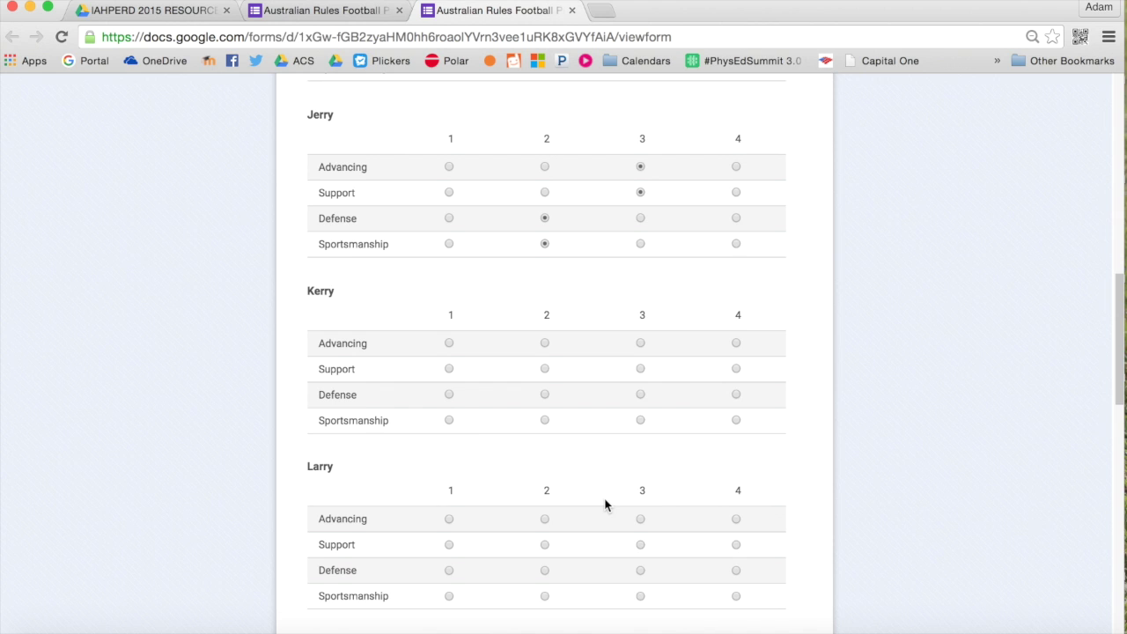
{"action": "left_click", "coordinate": [736, 543]}
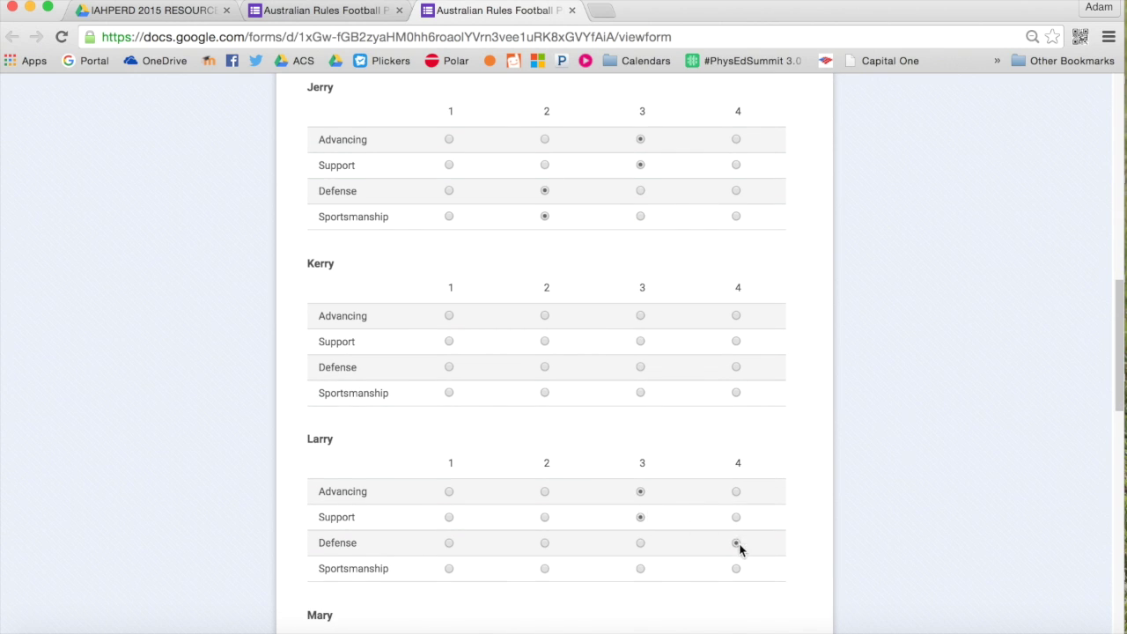
{"action": "left_click", "coordinate": [736, 569]}
{"action": "scroll", "coordinate": [669, 493], "scroll_direction": "down", "scroll_amount": 4}
{"action": "left_click", "coordinate": [640, 473]}
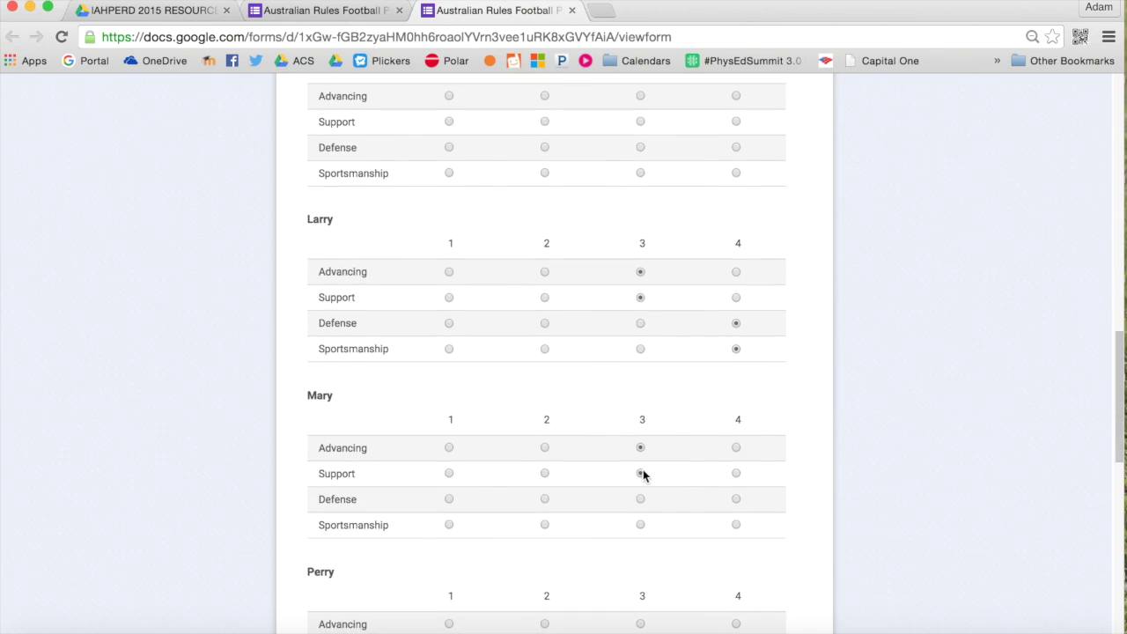
{"action": "left_click", "coordinate": [736, 498]}
{"action": "left_click", "coordinate": [640, 525]}
{"action": "scroll", "coordinate": [643, 528], "scroll_direction": "down", "scroll_amount": 3}
{"action": "scroll", "coordinate": [642, 531], "scroll_direction": "down", "scroll_amount": 10}
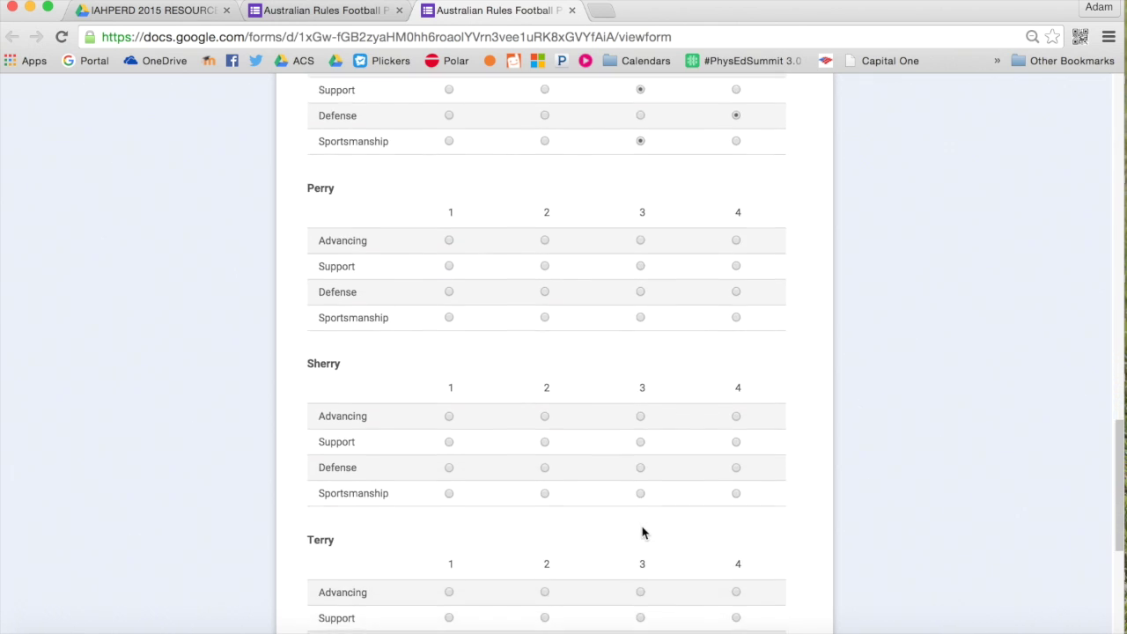
{"action": "left_click", "coordinate": [334, 484]}
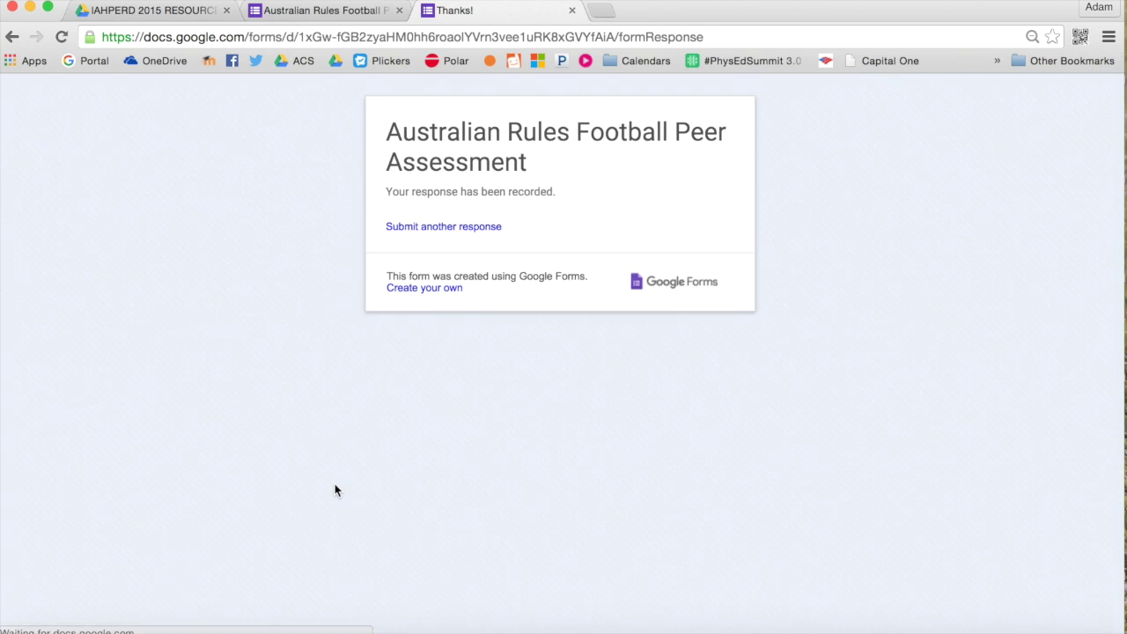
- Start another response, choose an observer name, and rate the sixth teammate 3, 2 and 4
{"action": "left_click", "coordinate": [474, 231]}
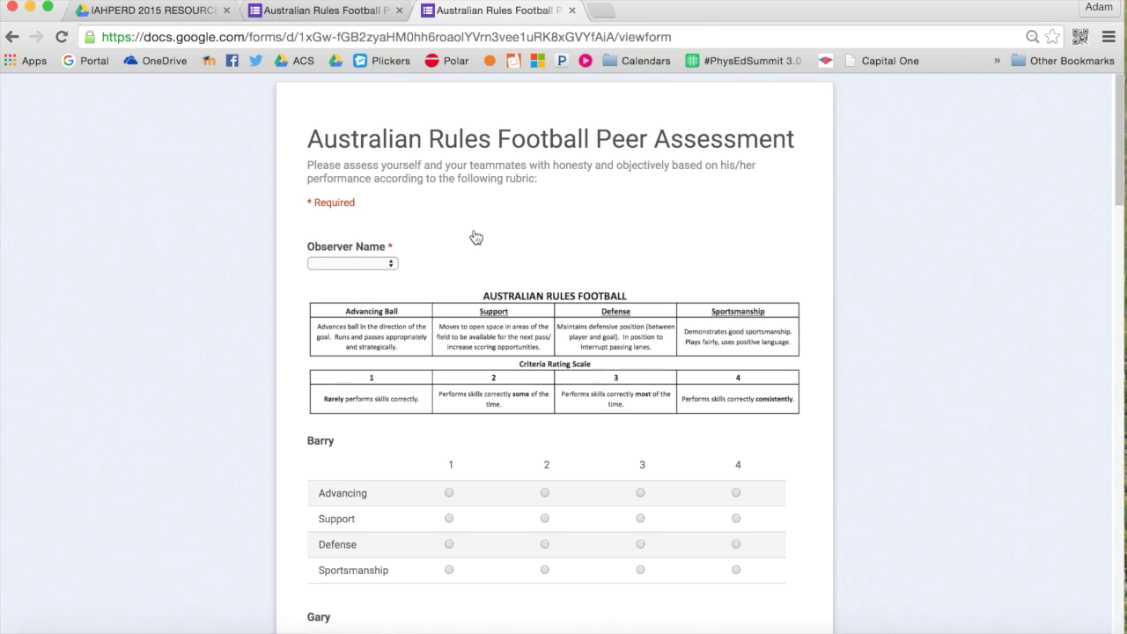
{"action": "left_click", "coordinate": [386, 261]}
{"action": "left_click", "coordinate": [371, 344]}
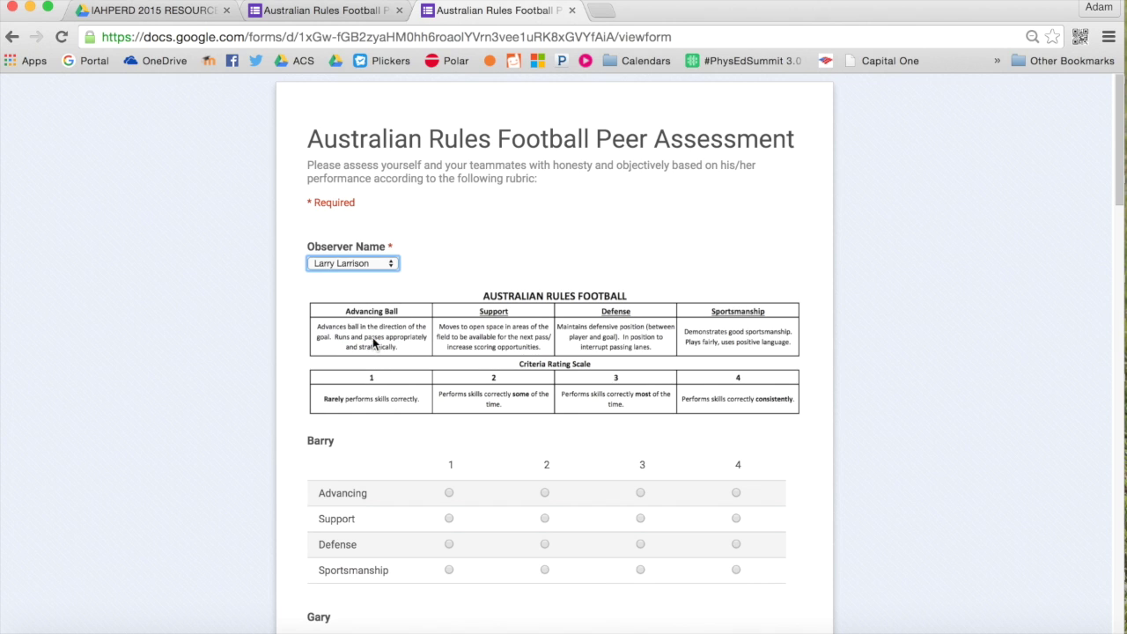
{"action": "scroll", "coordinate": [549, 432], "scroll_direction": "down", "scroll_amount": 10}
{"action": "scroll", "coordinate": [548, 432], "scroll_direction": "down", "scroll_amount": 1}
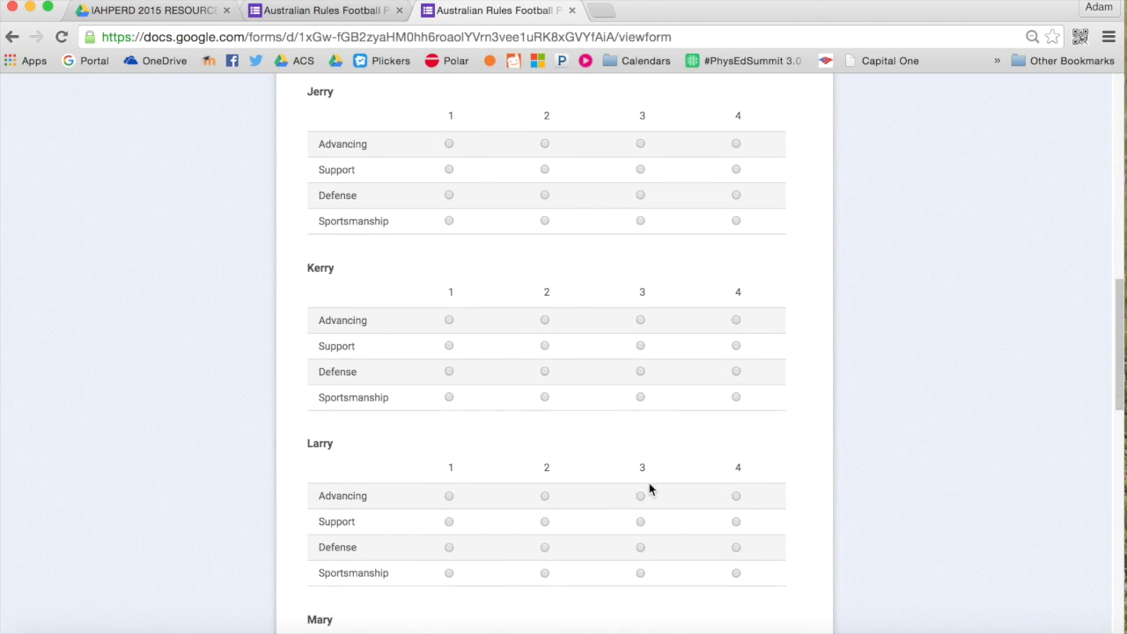
{"action": "left_click", "coordinate": [640, 496]}
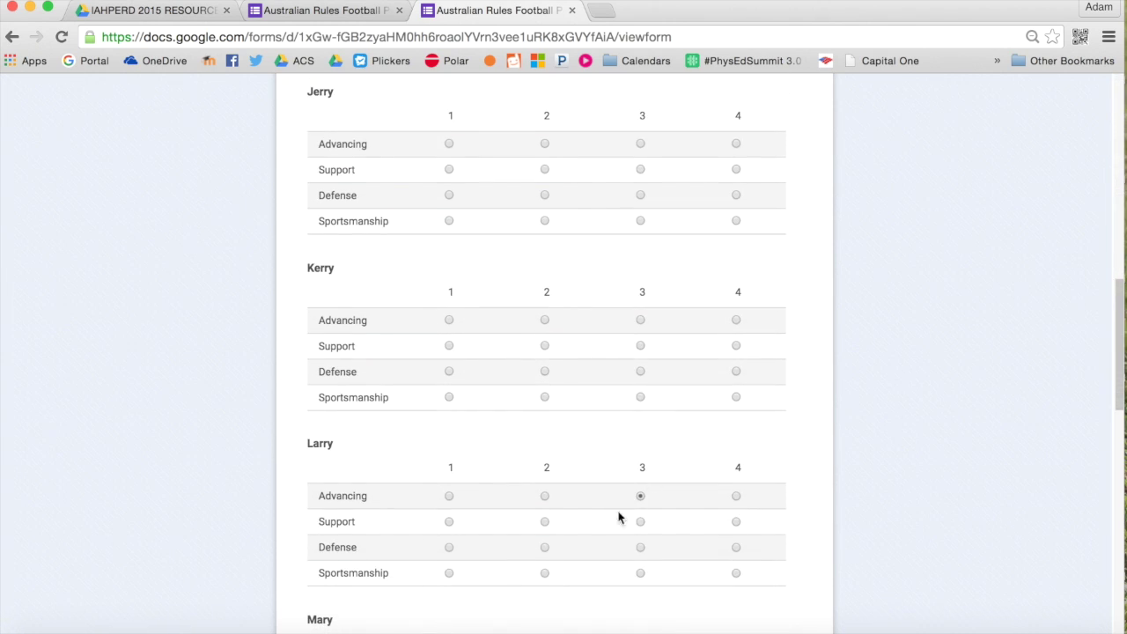
{"action": "left_click", "coordinate": [545, 548]}
{"action": "left_click", "coordinate": [737, 573]}
{"action": "scroll", "coordinate": [739, 574], "scroll_direction": "down", "scroll_amount": 10}
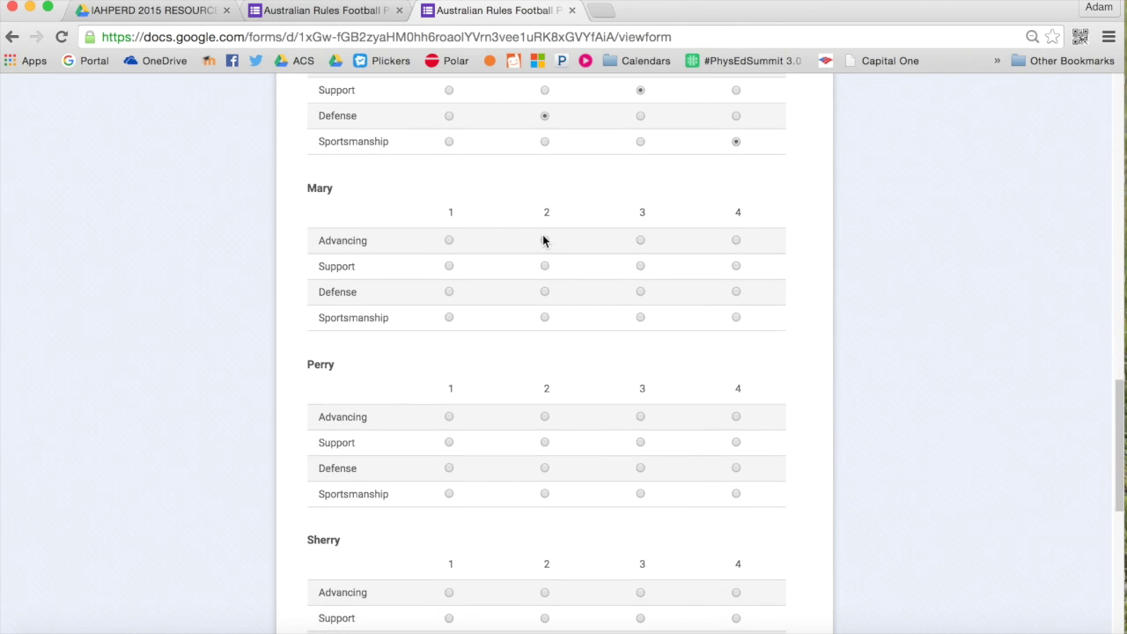
- Rate the seventh teammate 2, 2, 3, 4 and the last 2, 2, 4, 4, then submit
{"action": "left_click", "coordinate": [545, 241]}
{"action": "left_click", "coordinate": [544, 265]}
{"action": "left_click", "coordinate": [640, 291]}
{"action": "left_click", "coordinate": [735, 318]}
{"action": "scroll", "coordinate": [745, 335], "scroll_direction": "down", "scroll_amount": 6}
{"action": "left_click", "coordinate": [544, 524]}
{"action": "left_click", "coordinate": [544, 550]}
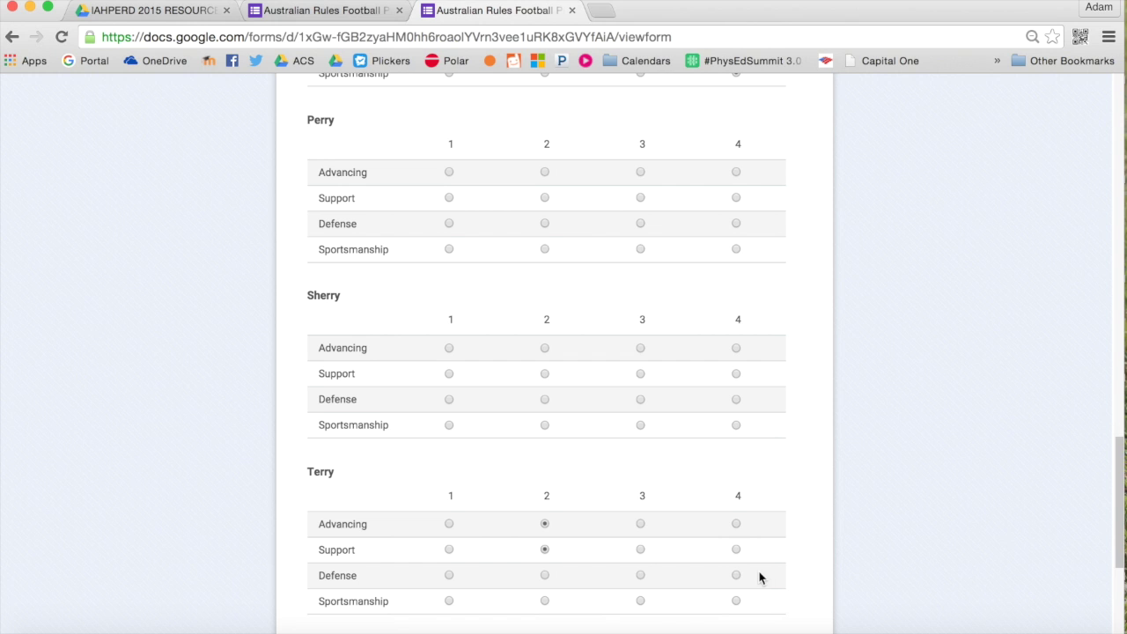
{"action": "left_click", "coordinate": [736, 575]}
{"action": "left_click", "coordinate": [736, 601]}
{"action": "scroll", "coordinate": [734, 598], "scroll_direction": "down", "scroll_amount": 5}
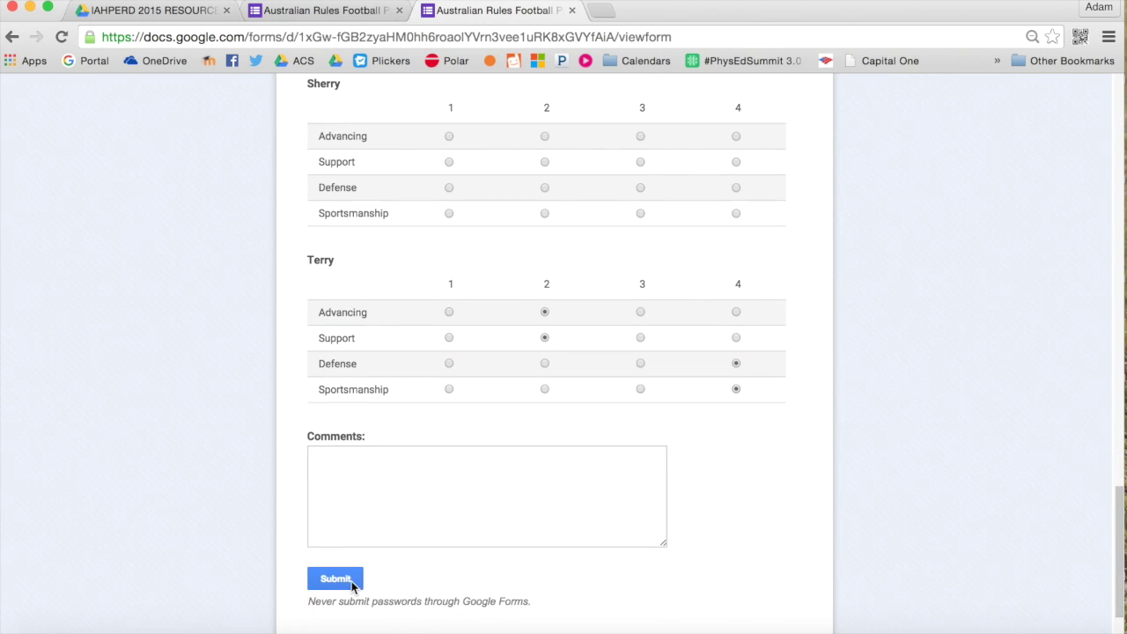
{"action": "left_click", "coordinate": [351, 581]}
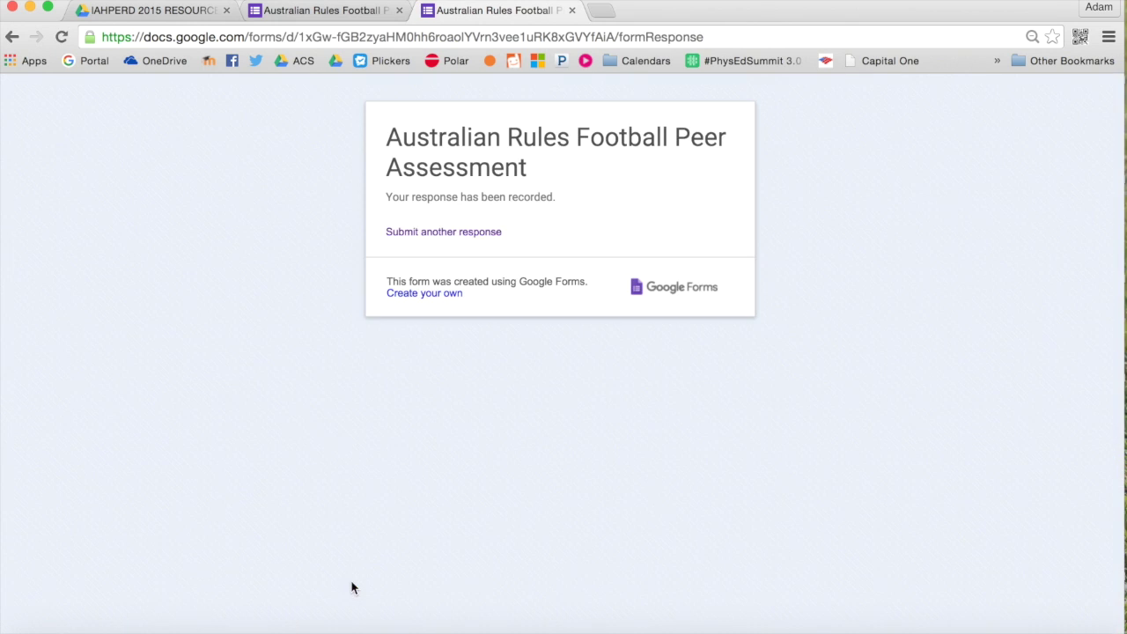
- Close the submission confirmation page and open the form's collected responses as a spreadsheet
{"action": "left_click", "coordinate": [572, 12]}
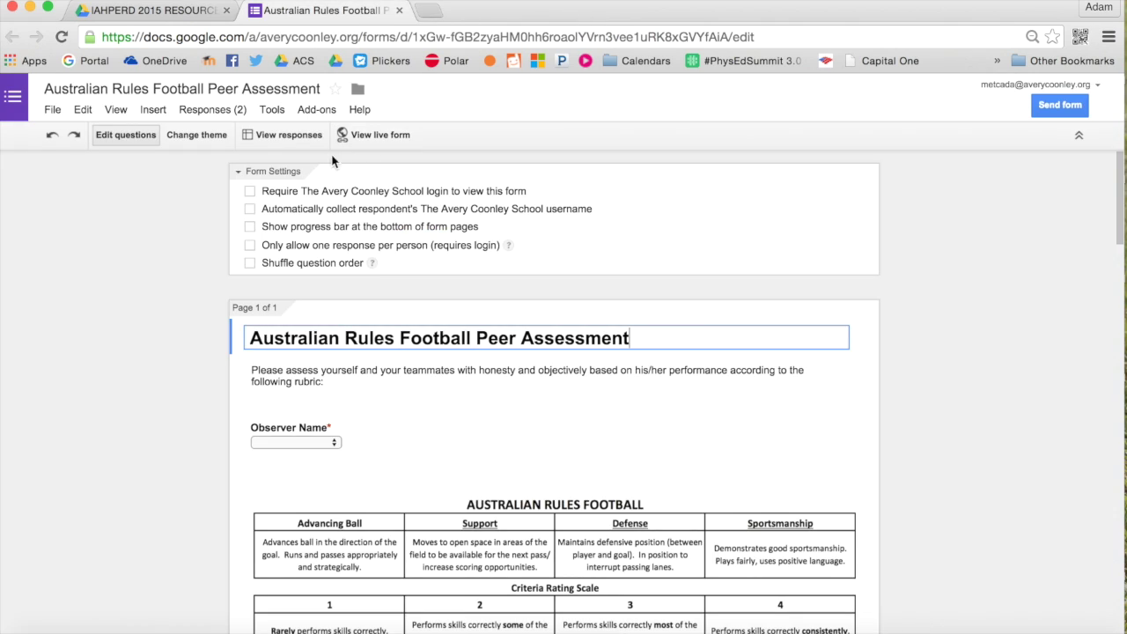
{"action": "left_click", "coordinate": [233, 110]}
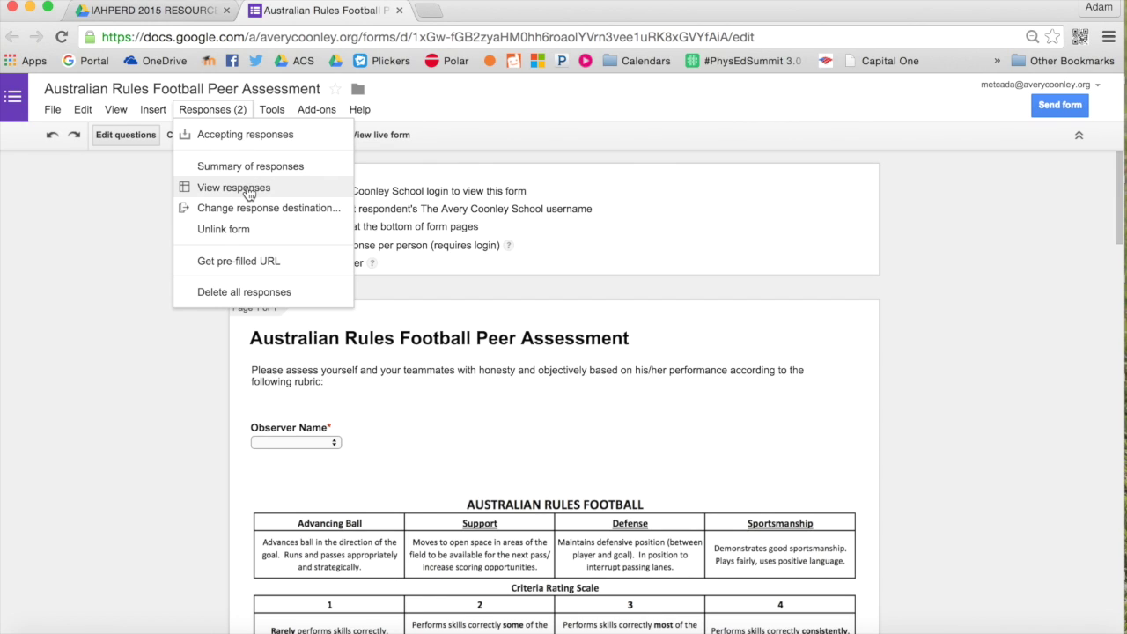
{"action": "left_click", "coordinate": [233, 188]}
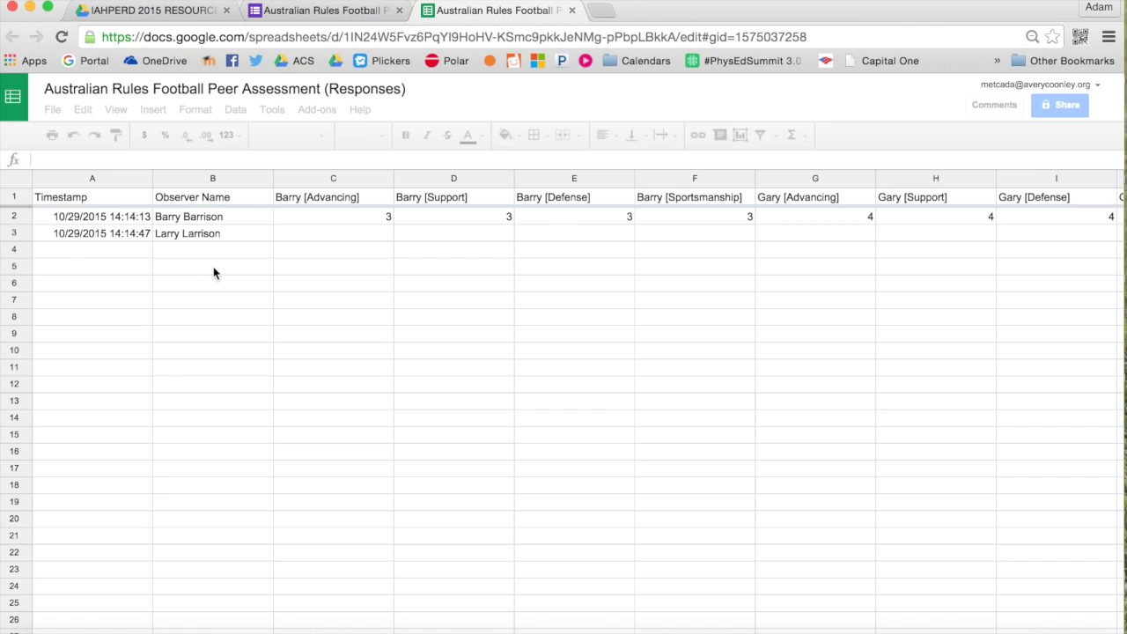
- Scroll across every observer's ratings through Comments, then select the Observer Name header B1
{"action": "left_click", "coordinate": [365, 265]}
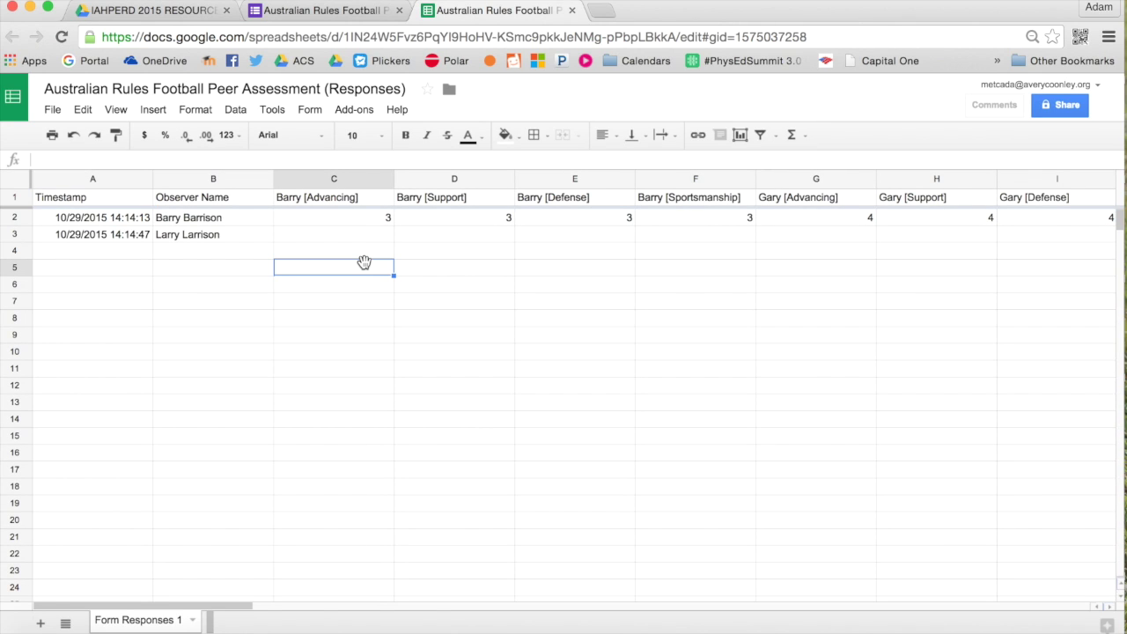
{"action": "scroll", "coordinate": [364, 268], "scroll_direction": "right", "scroll_amount": 3}
{"action": "scroll", "coordinate": [364, 267], "scroll_direction": "right", "scroll_amount": 15}
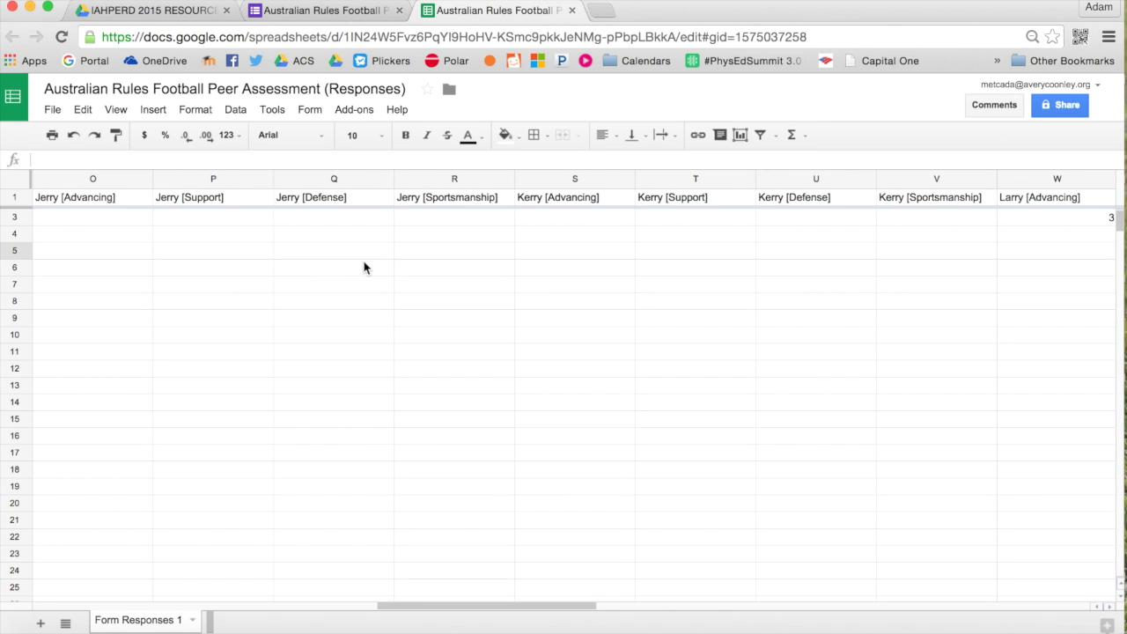
{"action": "scroll", "coordinate": [365, 268], "scroll_direction": "right", "scroll_amount": 13}
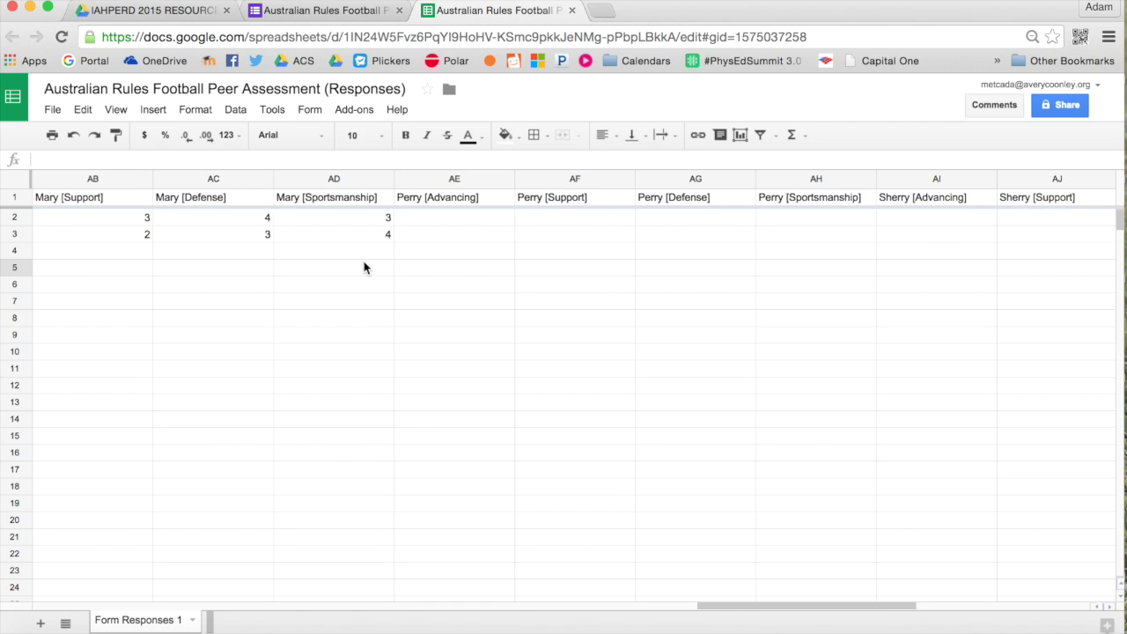
{"action": "scroll", "coordinate": [365, 267], "scroll_direction": "right", "scroll_amount": 3}
{"action": "scroll", "coordinate": [365, 267], "scroll_direction": "left", "scroll_amount": 17}
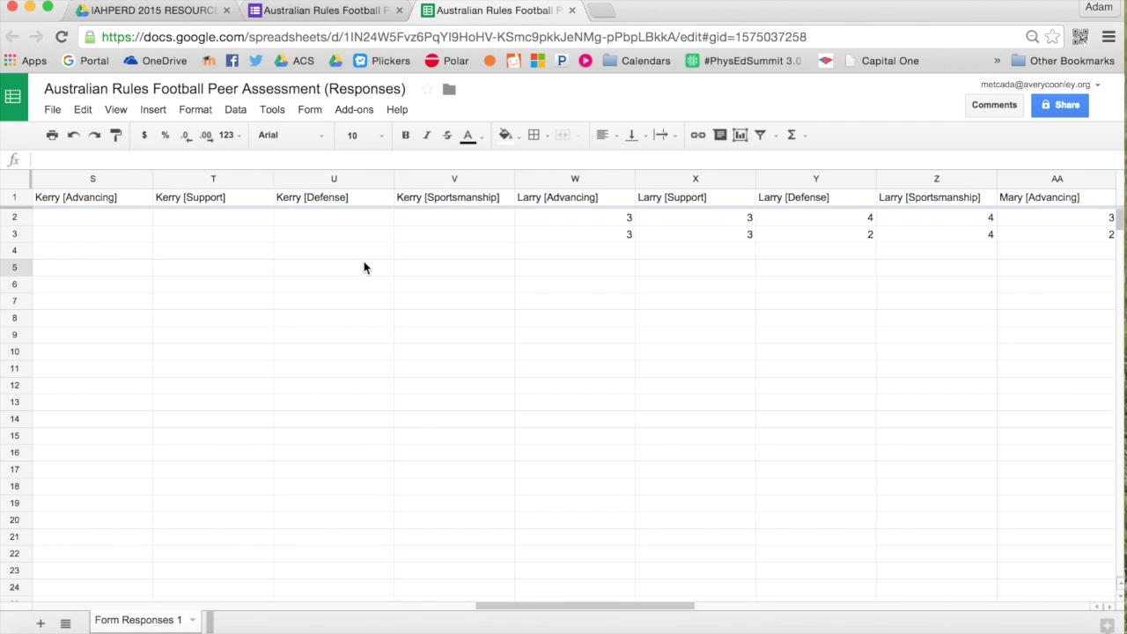
{"action": "scroll", "coordinate": [364, 268], "scroll_direction": "left", "scroll_amount": 18}
{"action": "left_click", "coordinate": [364, 266]}
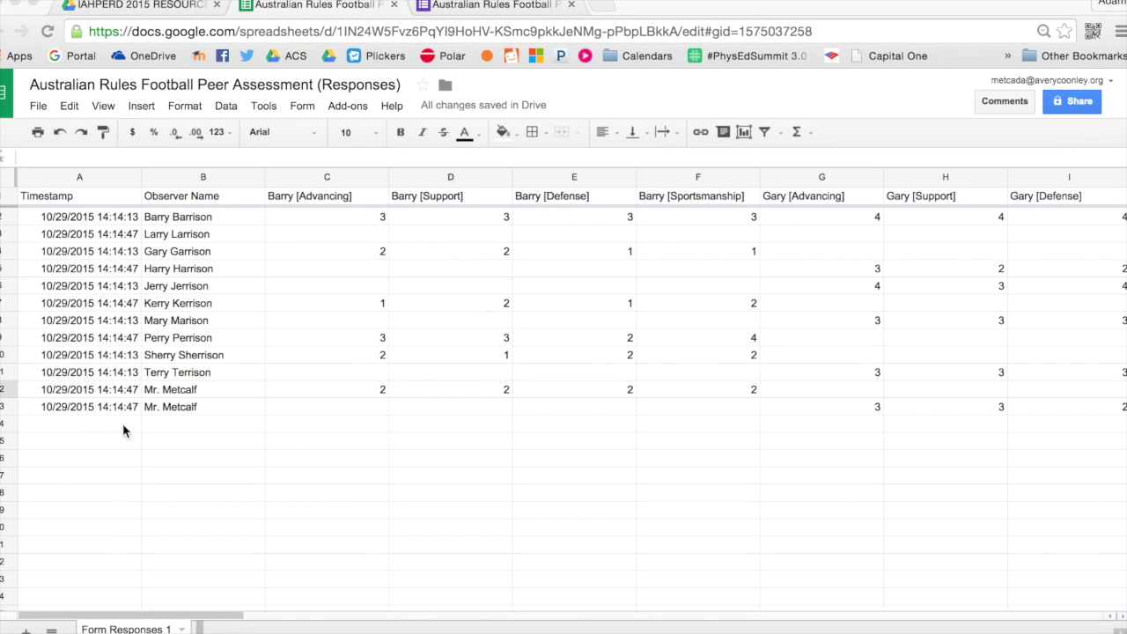
{"action": "scroll", "coordinate": [123, 430], "scroll_direction": "right", "scroll_amount": 14}
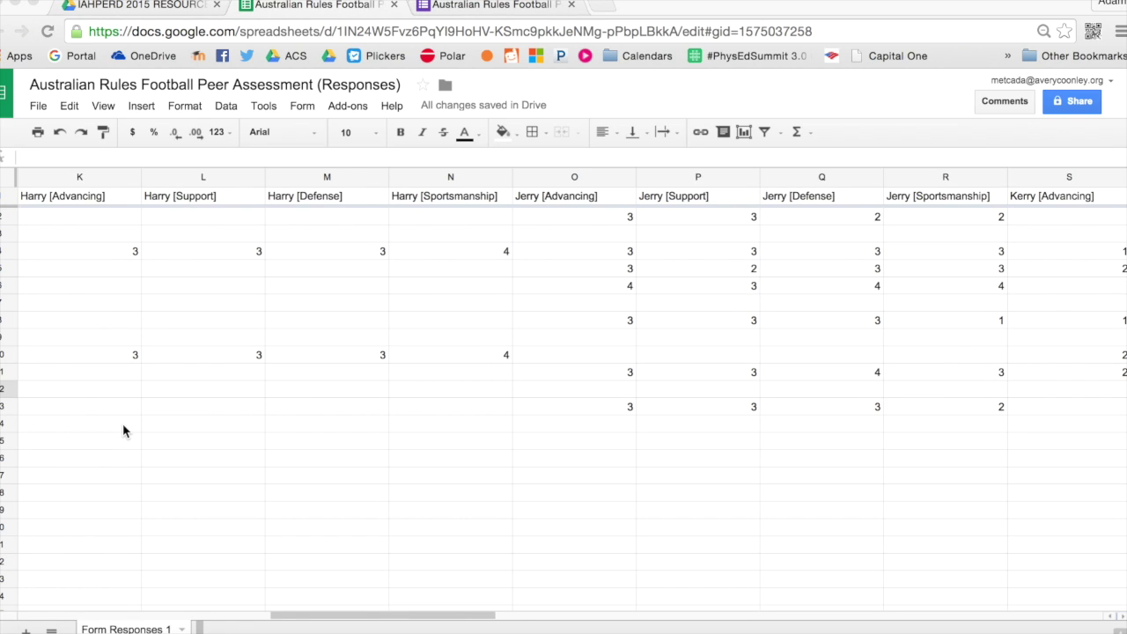
{"action": "scroll", "coordinate": [123, 431], "scroll_direction": "right", "scroll_amount": 5}
{"action": "scroll", "coordinate": [123, 430], "scroll_direction": "right", "scroll_amount": 16}
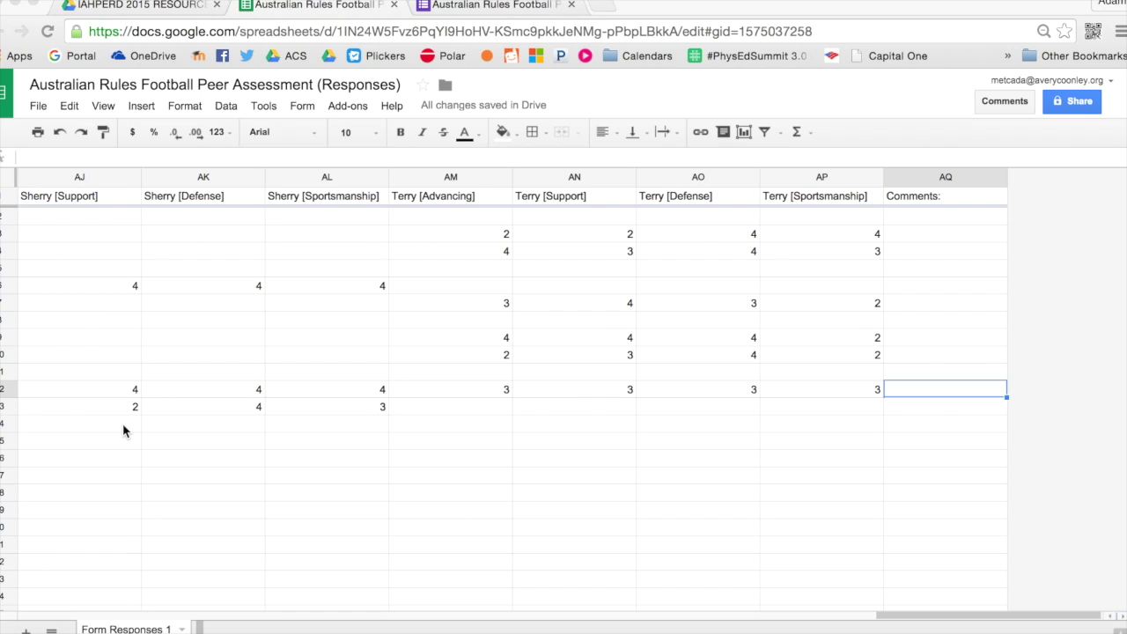
{"action": "scroll", "coordinate": [123, 430], "scroll_direction": "left", "scroll_amount": 17}
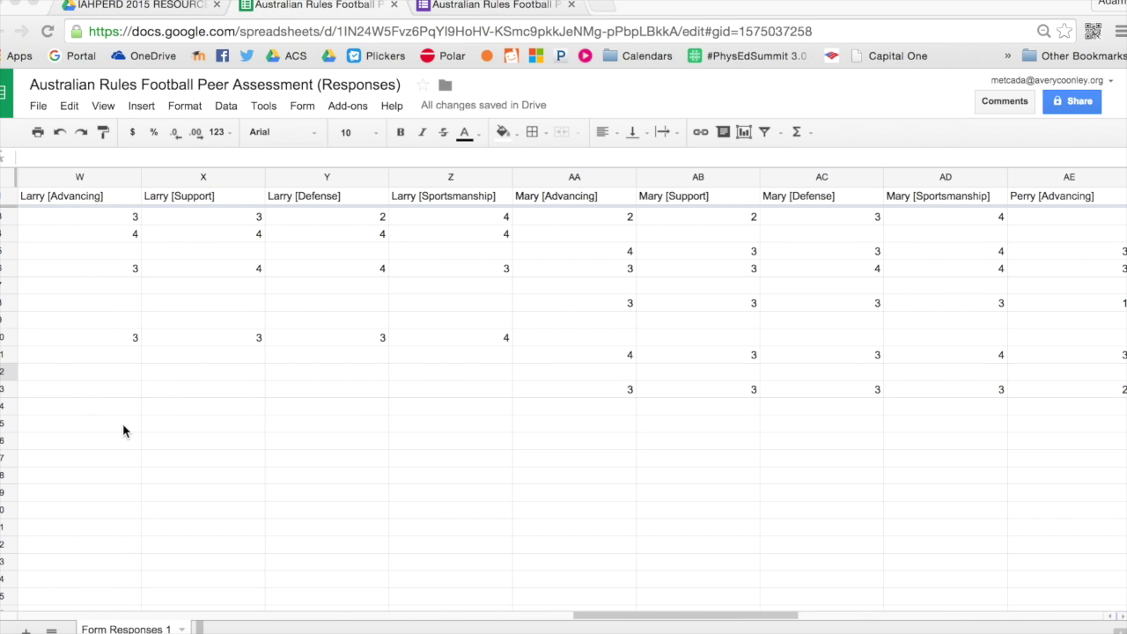
{"action": "scroll", "coordinate": [123, 430], "scroll_direction": "left", "scroll_amount": 18}
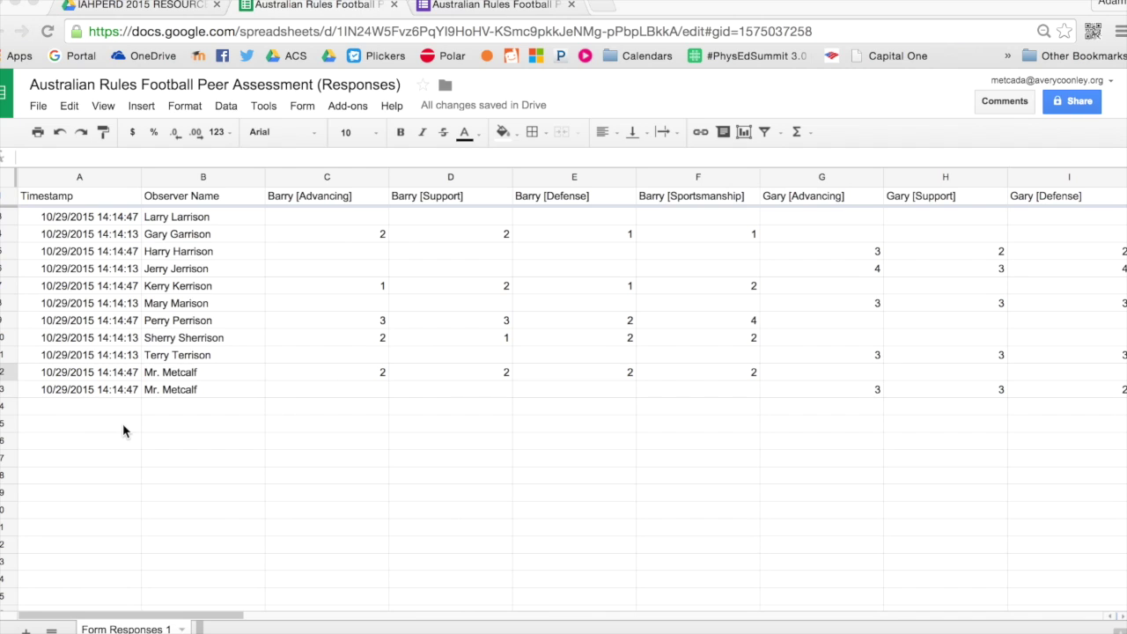
{"action": "left_click", "coordinate": [238, 199]}
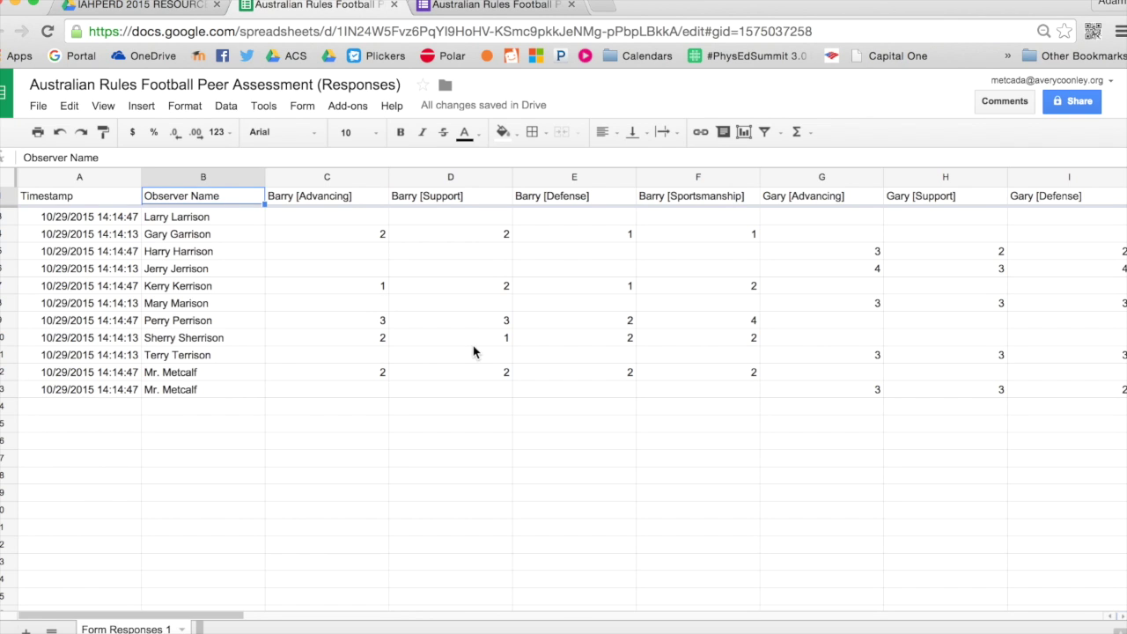
{"action": "scroll", "coordinate": [473, 352], "scroll_direction": "right", "scroll_amount": 15}
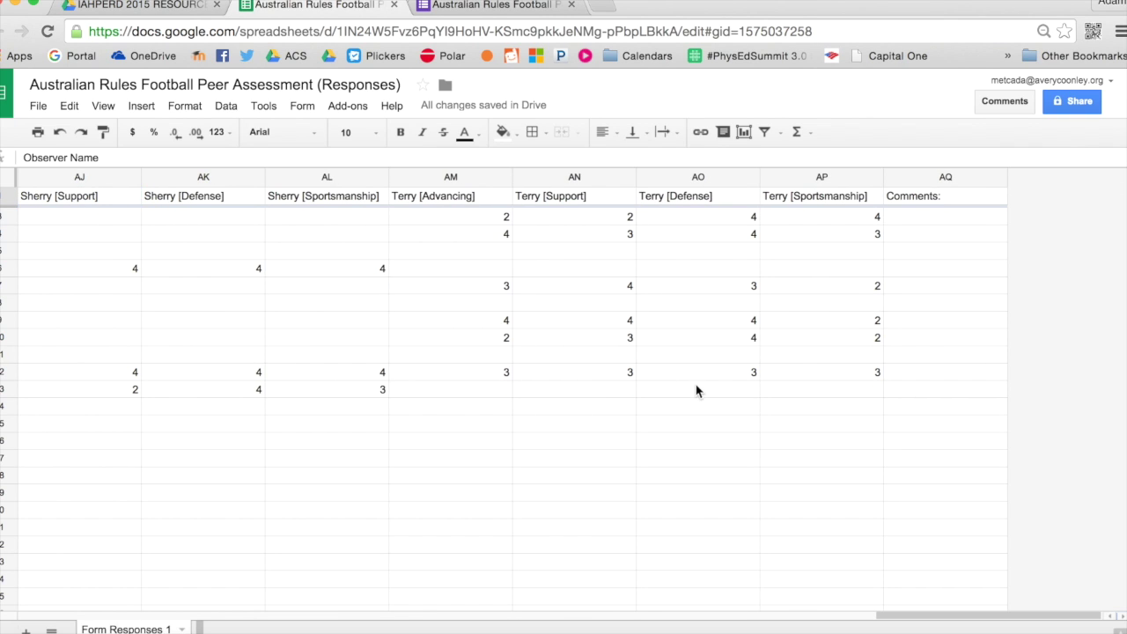
- Copy the response range B1:AQ15 and close the DATA CALCULATOR spreadsheet
{"action": "left_click", "coordinate": [928, 430], "text": "shift"}
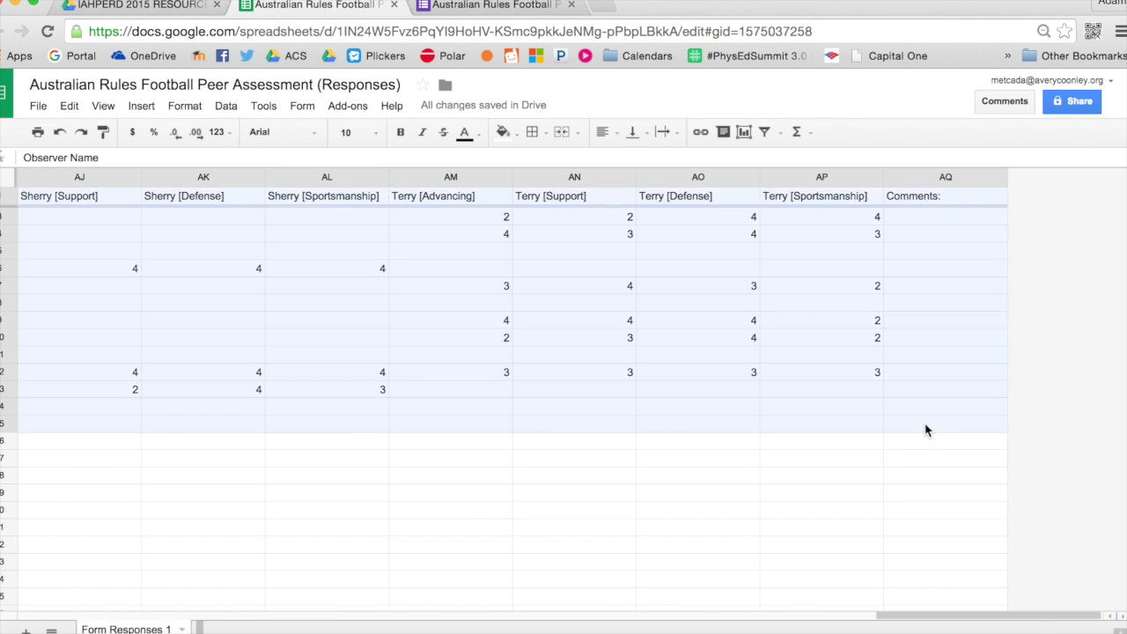
{"action": "right_click", "coordinate": [926, 429]}
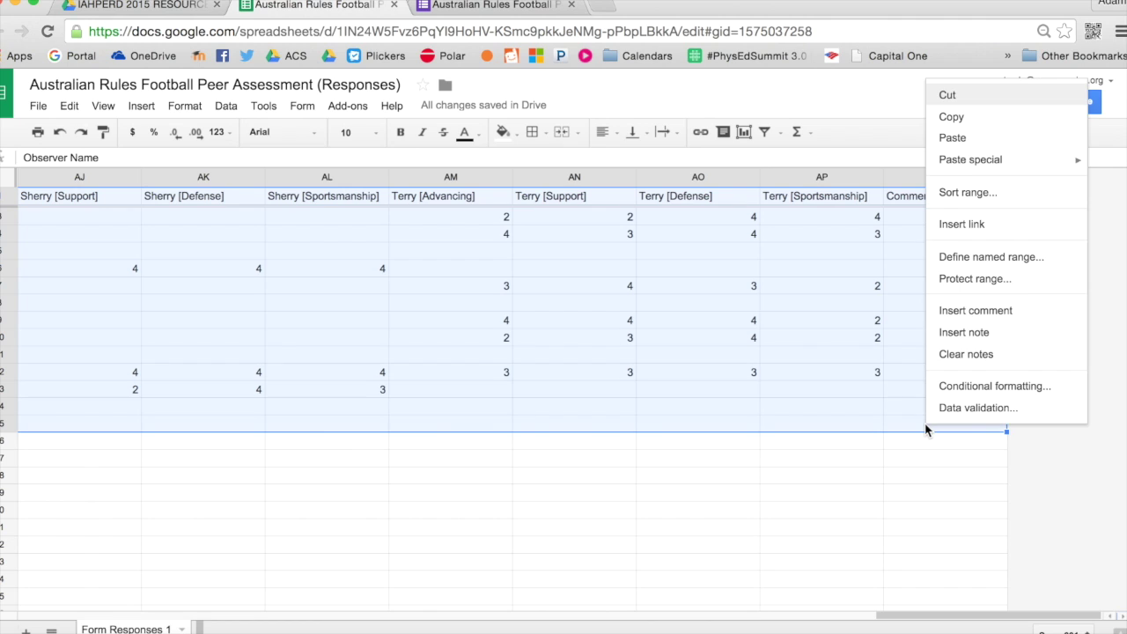
{"action": "left_click", "coordinate": [951, 117]}
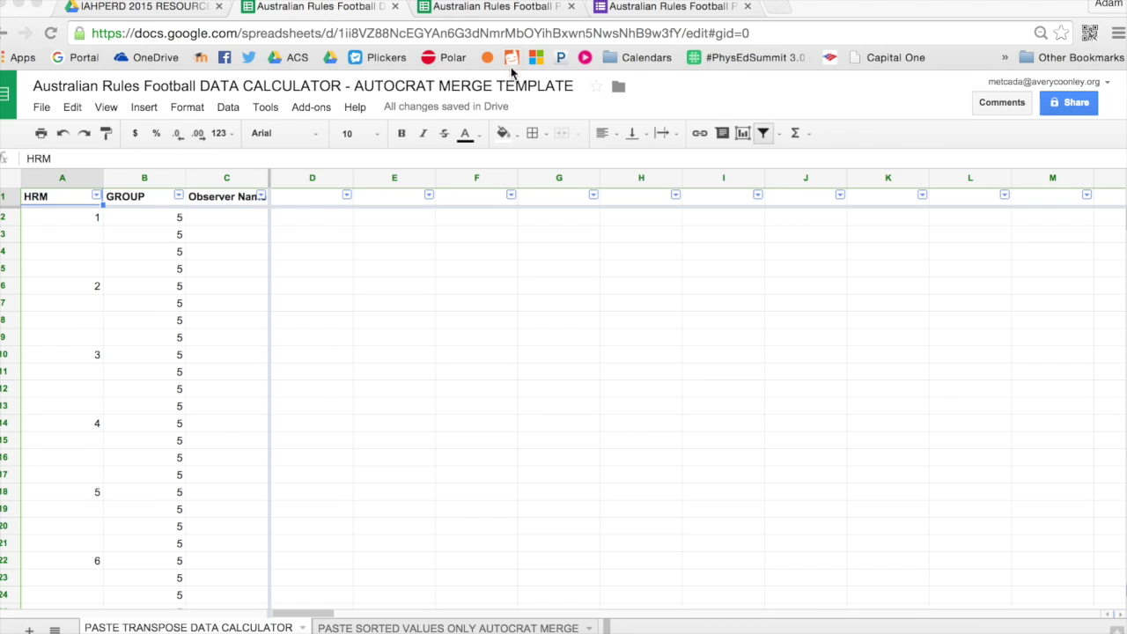
{"action": "left_click", "coordinate": [395, 7]}
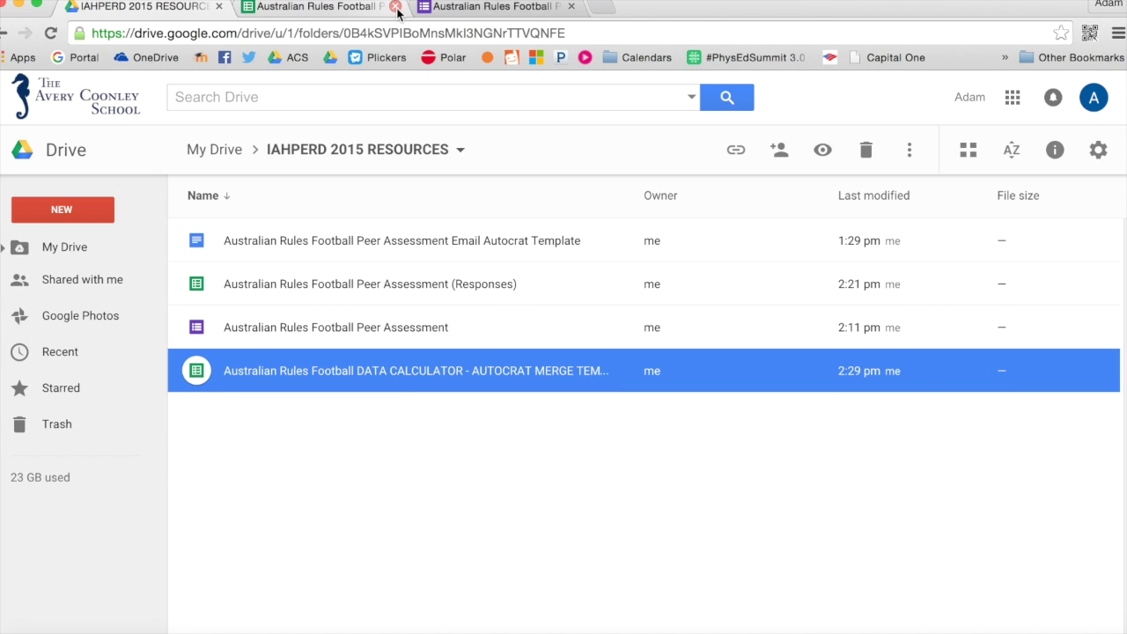
- From the IAHPERD 2015 RESOURCES folder, open the DATA CALCULATOR - AUTOCRAT MERGE TEMPLATE spreadsheet
{"action": "left_click", "coordinate": [346, 8]}
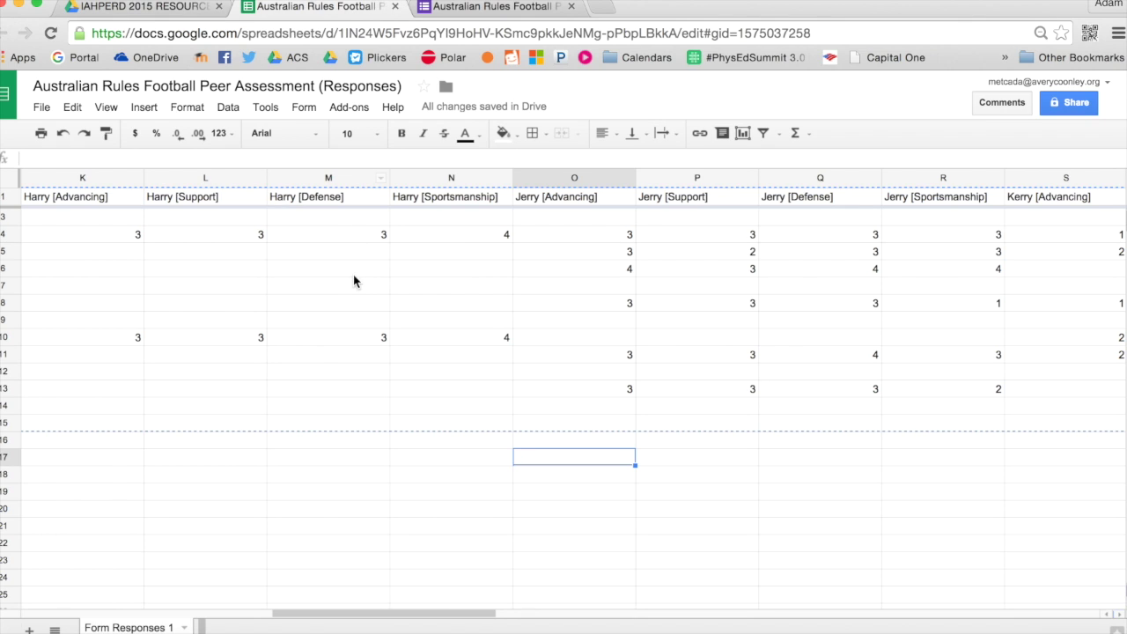
{"action": "left_click", "coordinate": [168, 7]}
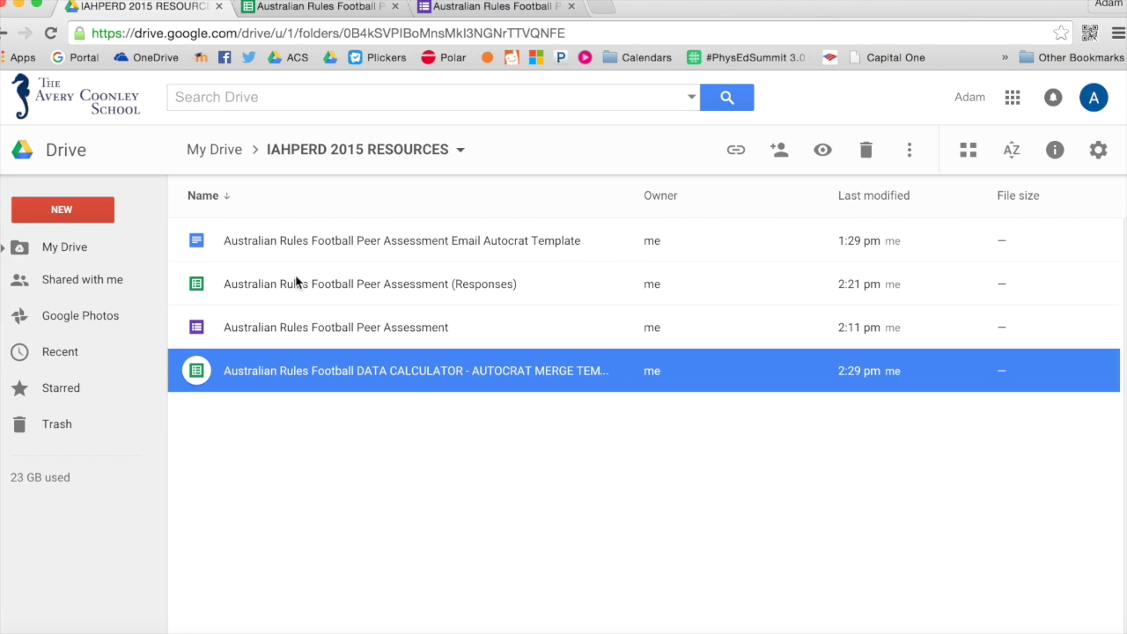
{"action": "double_click", "coordinate": [308, 374]}
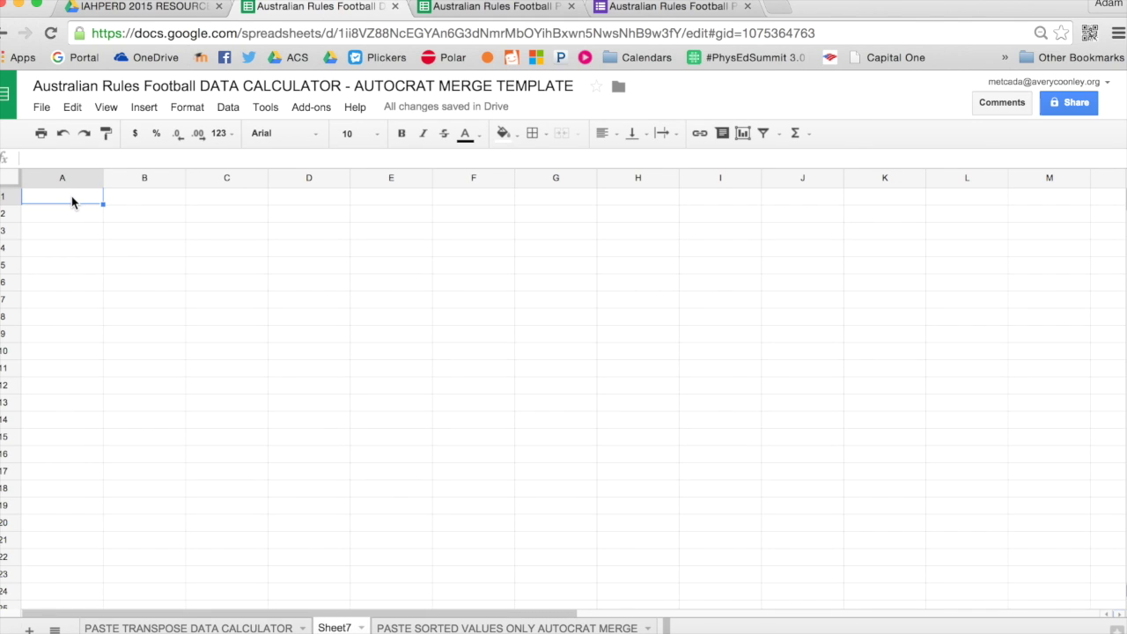
{"action": "right_click", "coordinate": [72, 202]}
- Paste the responses into Sheet7 at A1 as values only, then copy that block
{"action": "mouse_move", "coordinate": [194, 287]}
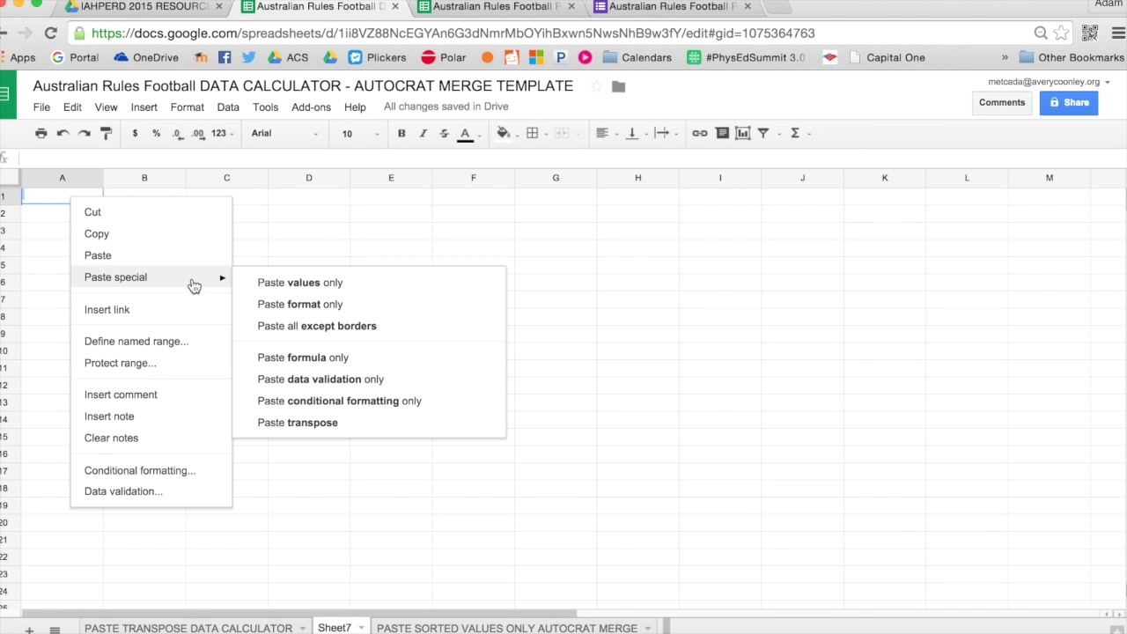
{"action": "left_click", "coordinate": [263, 282]}
{"action": "right_click", "coordinate": [262, 287]}
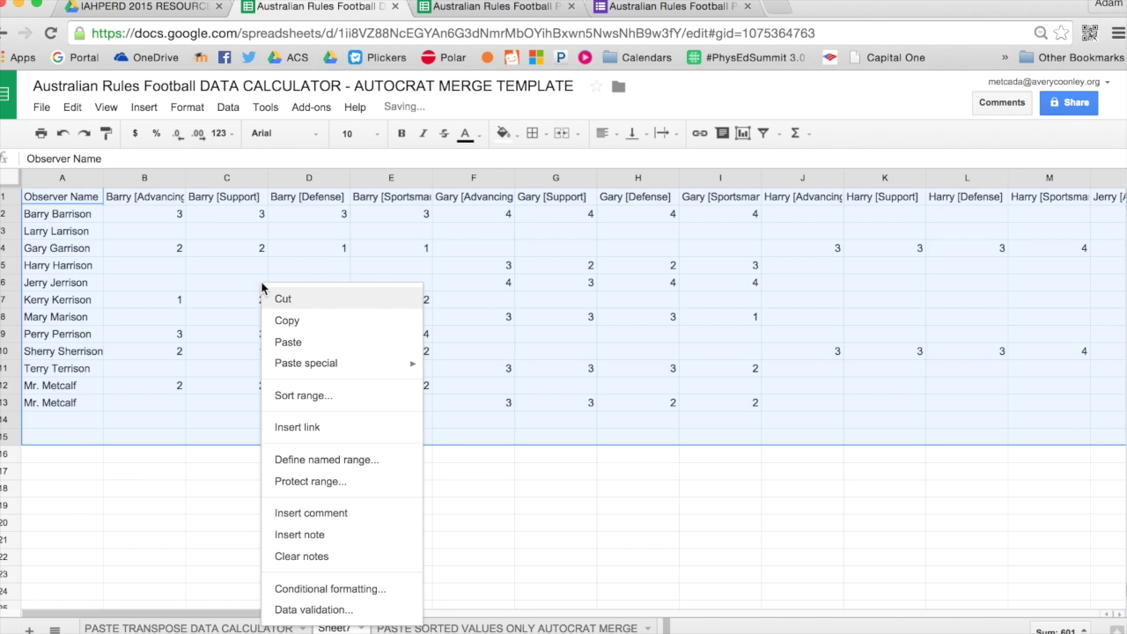
{"action": "left_click", "coordinate": [283, 322]}
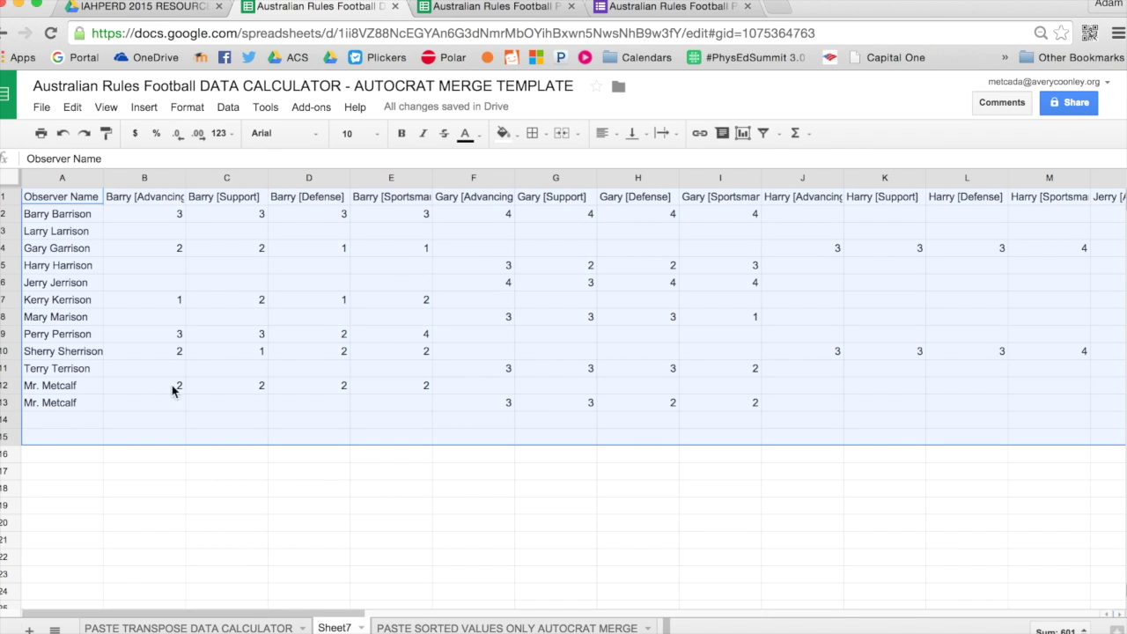
- Paste the block transposed at A17 so observers run across the top
{"action": "left_click", "coordinate": [50, 473]}
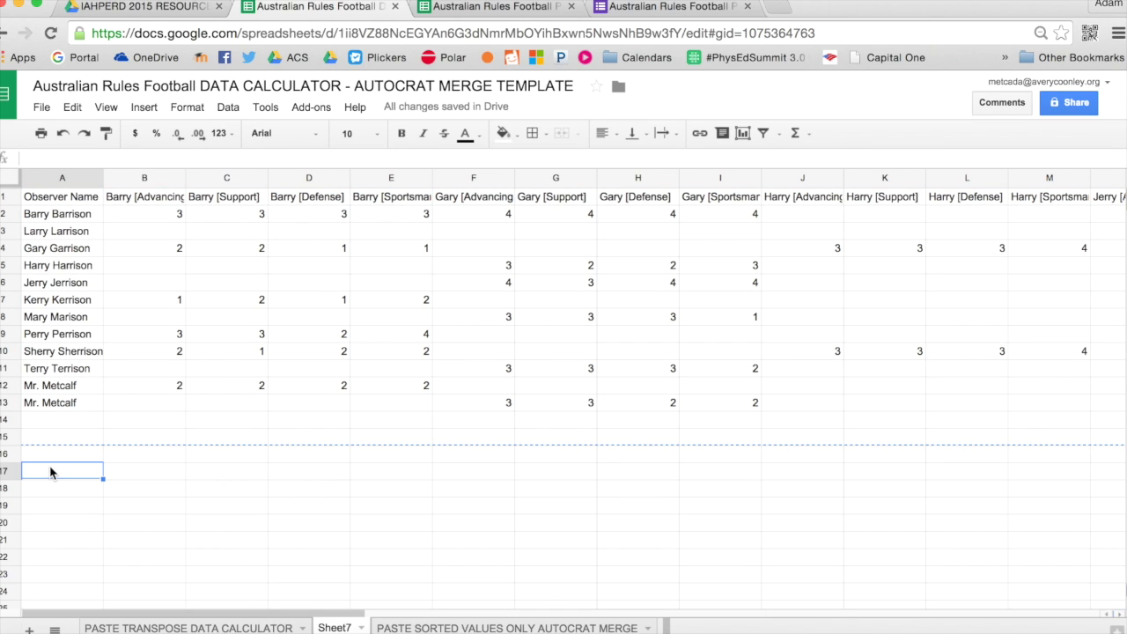
{"action": "right_click", "coordinate": [50, 473]}
{"action": "mouse_move", "coordinate": [186, 242]}
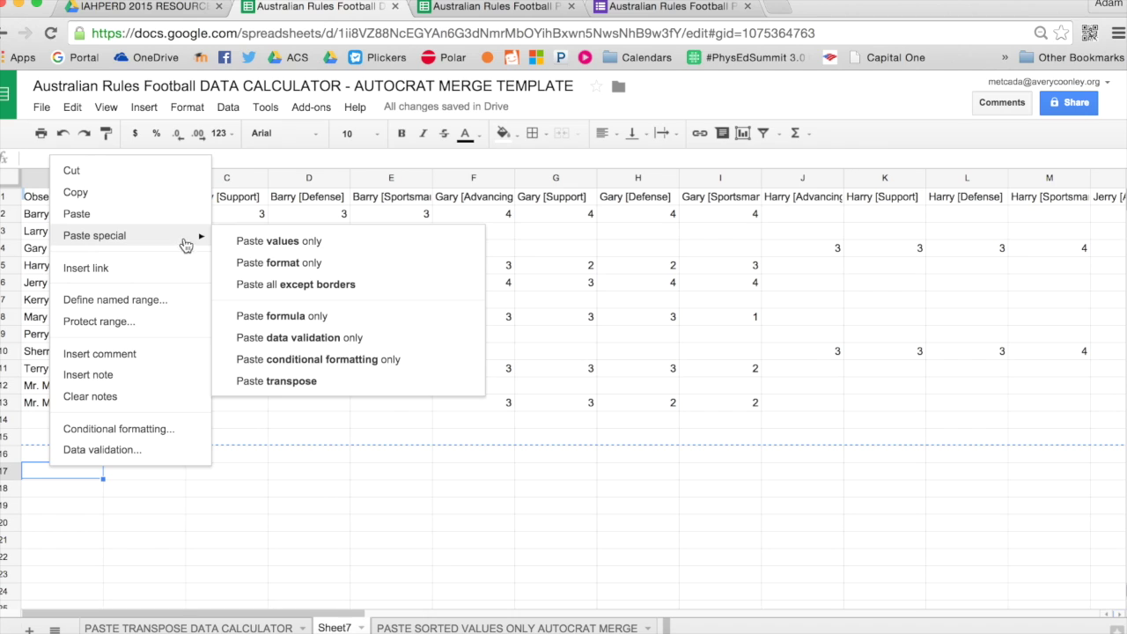
{"action": "left_click", "coordinate": [273, 381]}
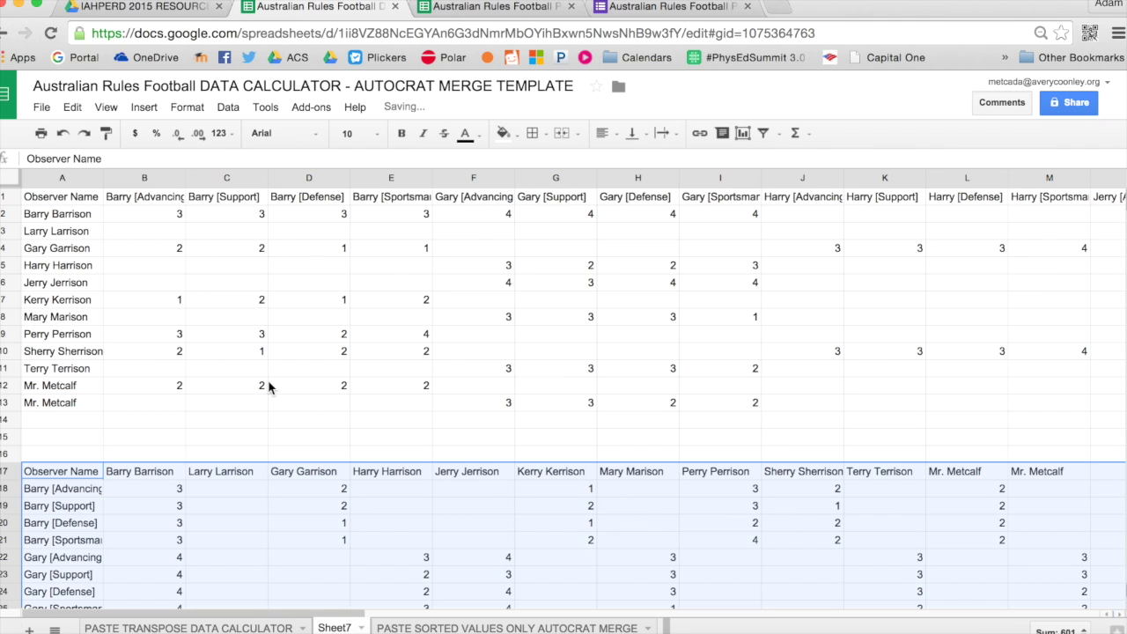
{"action": "scroll", "coordinate": [141, 455], "scroll_direction": "down", "scroll_amount": 5}
{"action": "scroll", "coordinate": [140, 456], "scroll_direction": "up", "scroll_amount": 2}
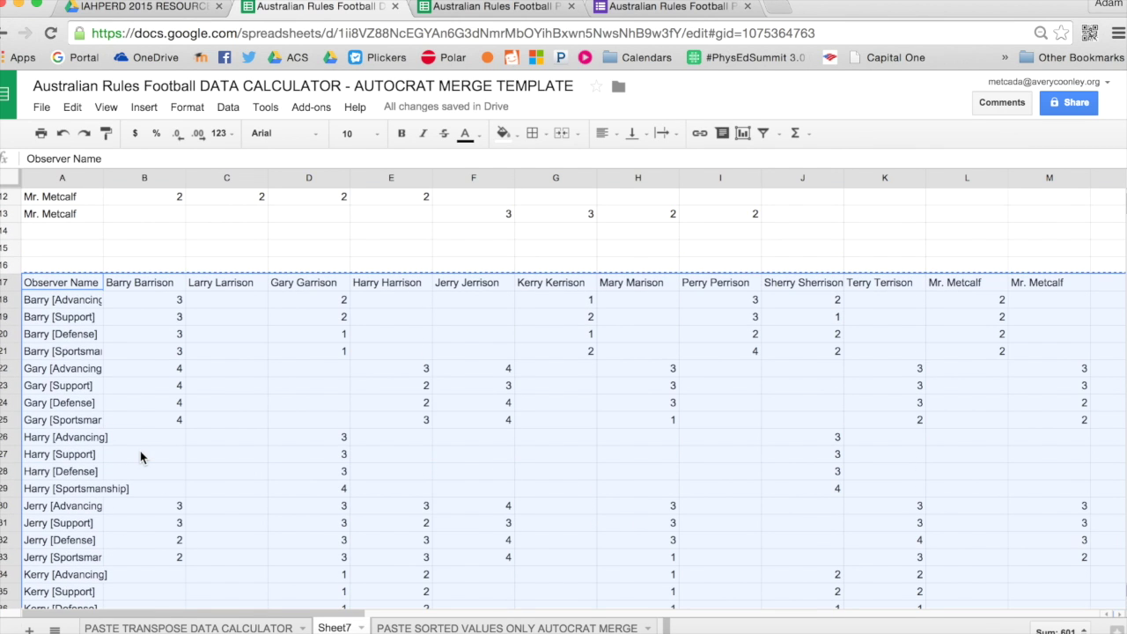
{"action": "scroll", "coordinate": [141, 455], "scroll_direction": "down", "scroll_amount": 5}
{"action": "scroll", "coordinate": [141, 456], "scroll_direction": "up", "scroll_amount": 3}
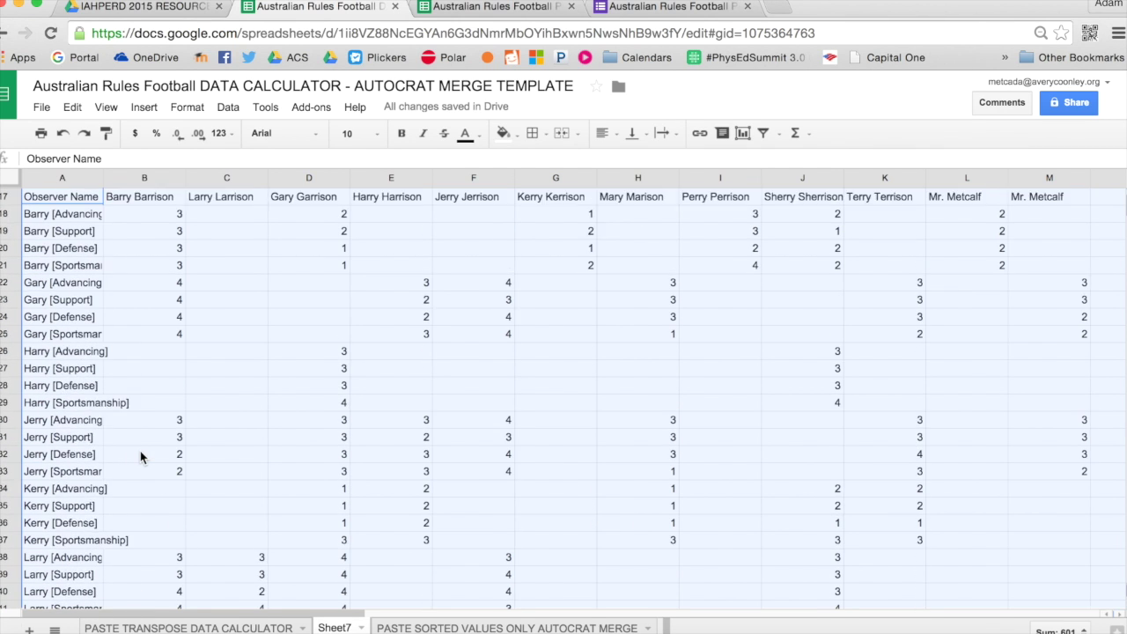
{"action": "right_click", "coordinate": [141, 455]}
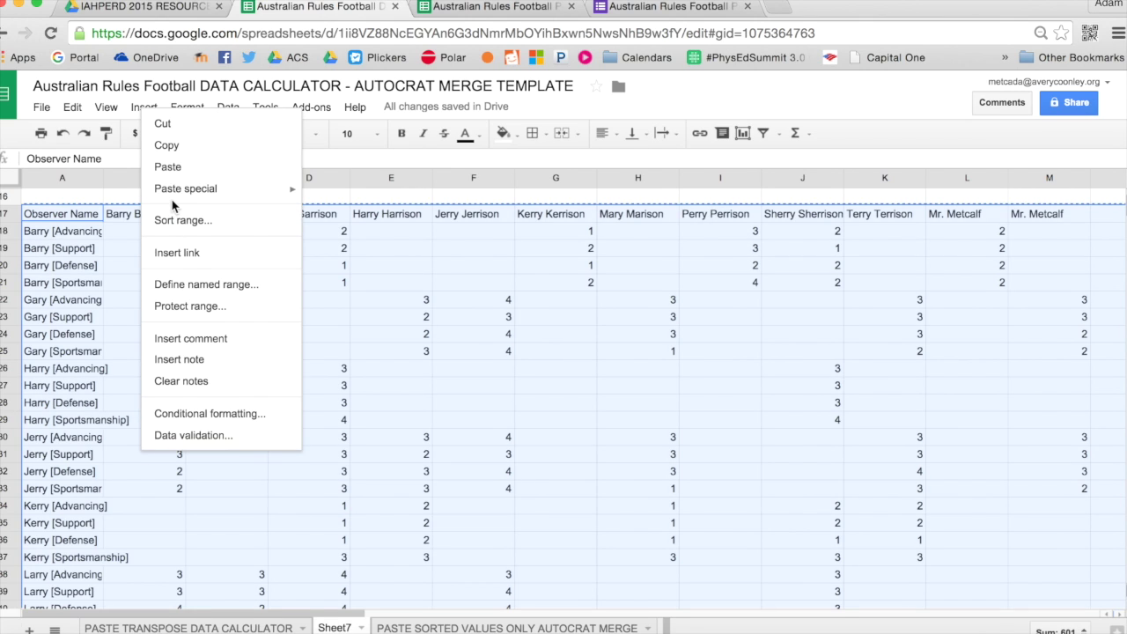
- Copy the transposed scores and paste them as values at C1 of PASTE TRANSPOSE DATA CALCULATOR
{"action": "left_click", "coordinate": [179, 152]}
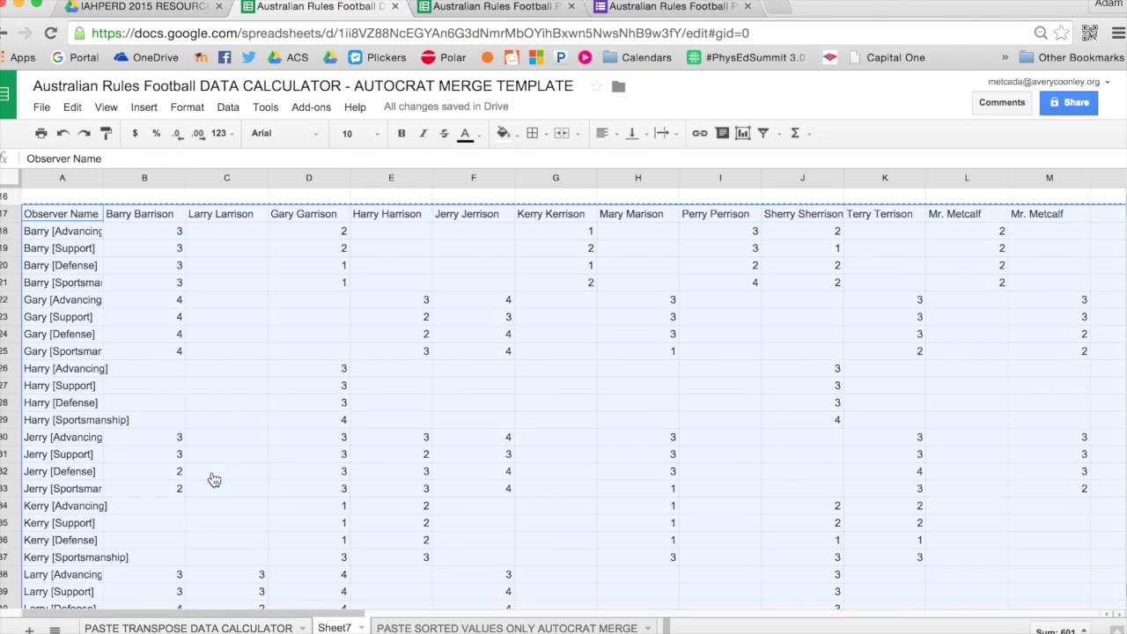
{"action": "left_click", "coordinate": [206, 627]}
{"action": "left_click", "coordinate": [252, 216]}
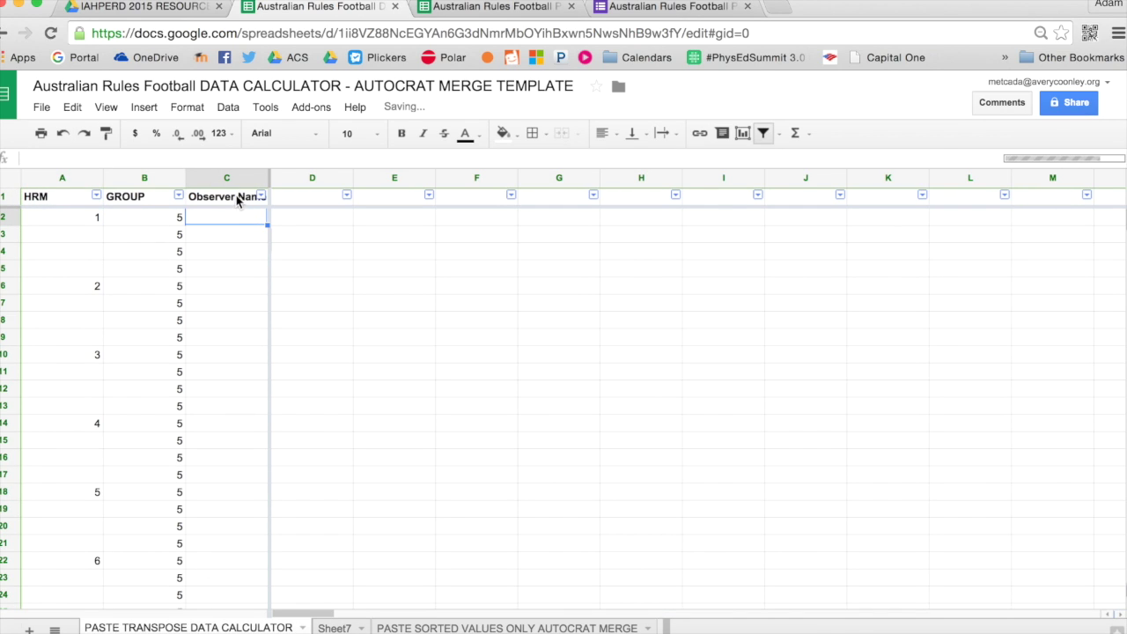
{"action": "left_click", "coordinate": [238, 195]}
{"action": "right_click", "coordinate": [236, 198]}
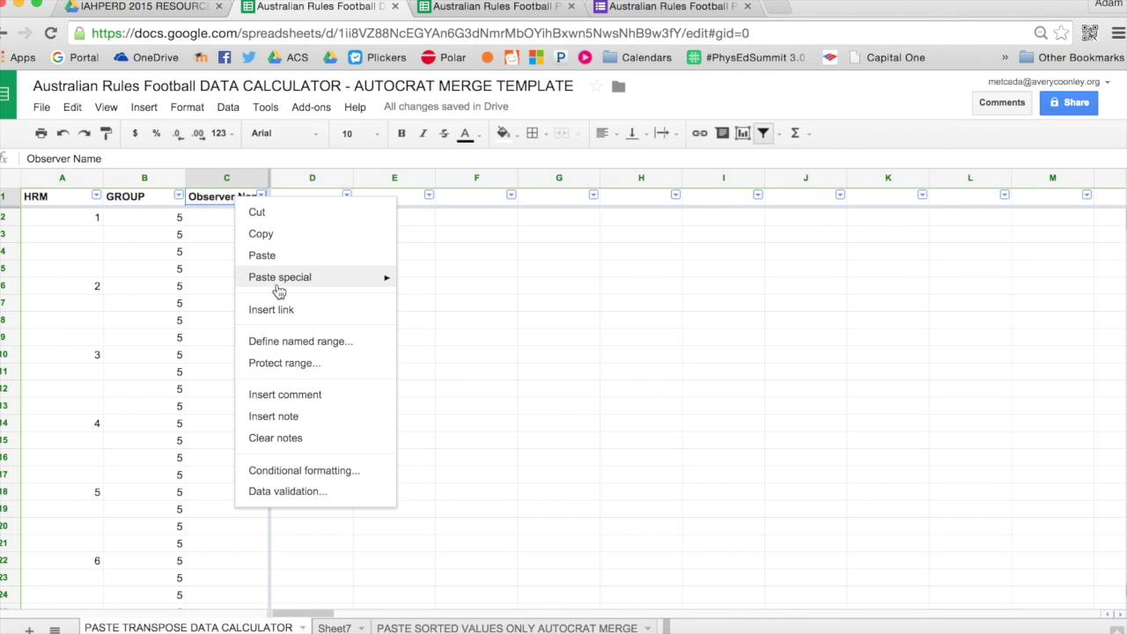
{"action": "mouse_move", "coordinate": [280, 280]}
{"action": "left_click", "coordinate": [426, 283]}
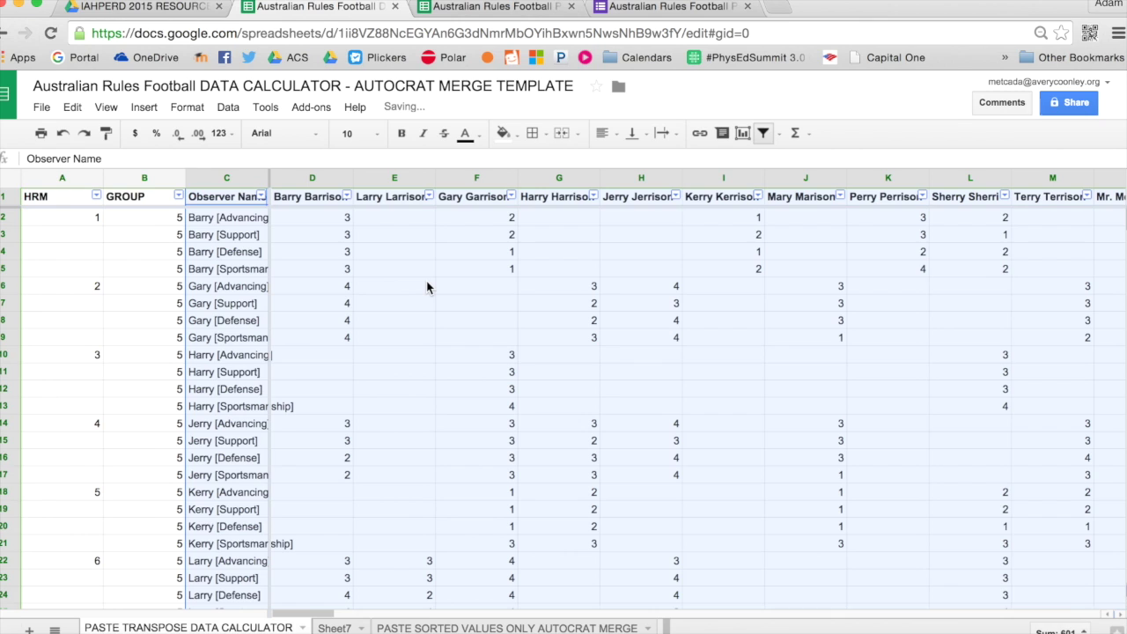
- Scroll through the sheet to check each student's calculated Mean and Mode values
{"action": "scroll", "coordinate": [427, 287], "scroll_direction": "down", "scroll_amount": 5}
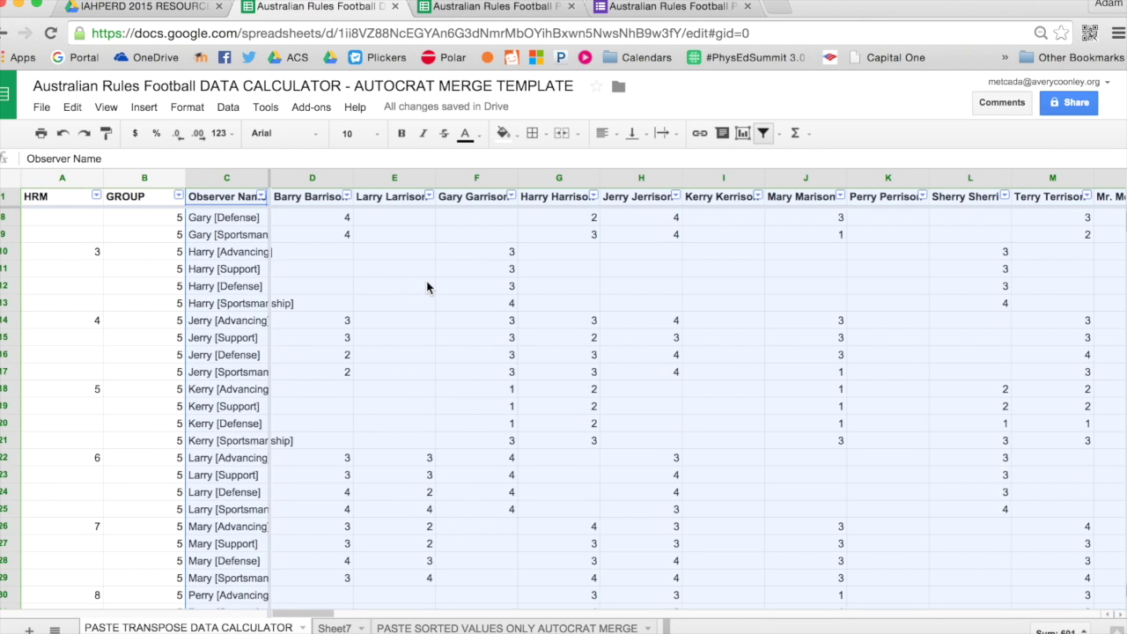
{"action": "scroll", "coordinate": [427, 286], "scroll_direction": "down", "scroll_amount": 1}
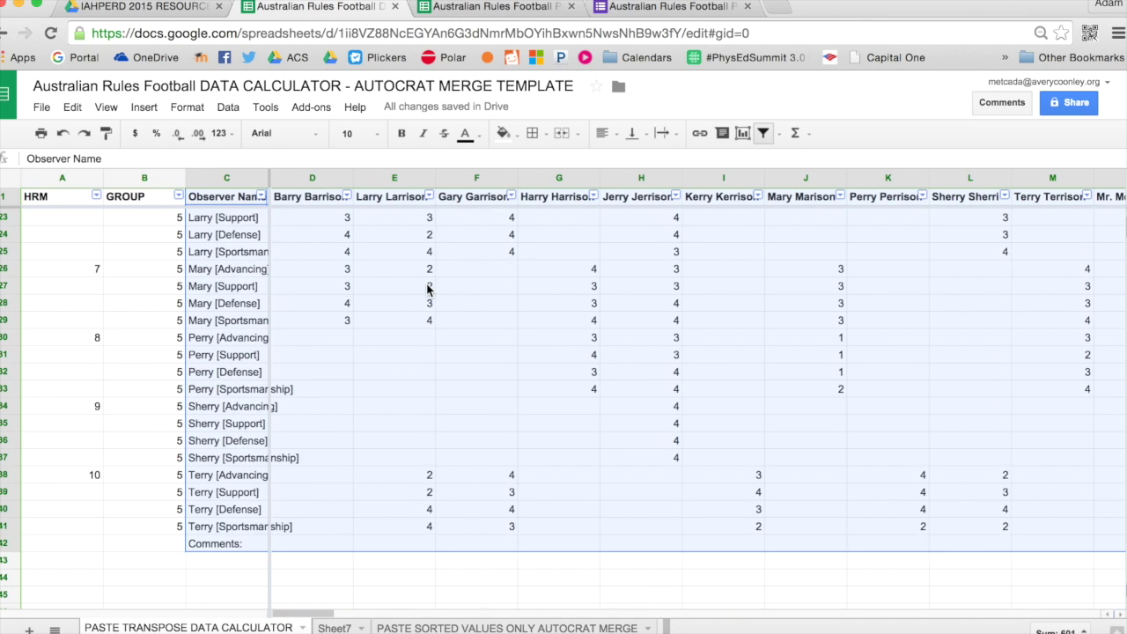
{"action": "scroll", "coordinate": [428, 289], "scroll_direction": "down", "scroll_amount": 1}
{"action": "scroll", "coordinate": [429, 289], "scroll_direction": "right", "scroll_amount": 5}
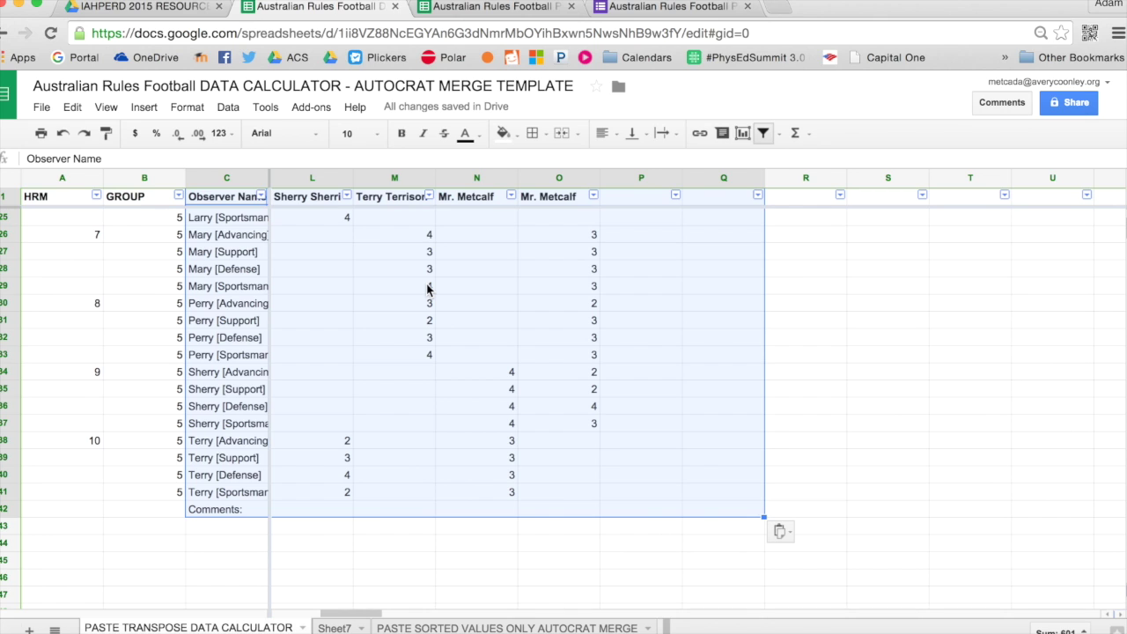
{"action": "scroll", "coordinate": [429, 289], "scroll_direction": "up", "scroll_amount": 10}
{"action": "scroll", "coordinate": [429, 289], "scroll_direction": "left", "scroll_amount": 2}
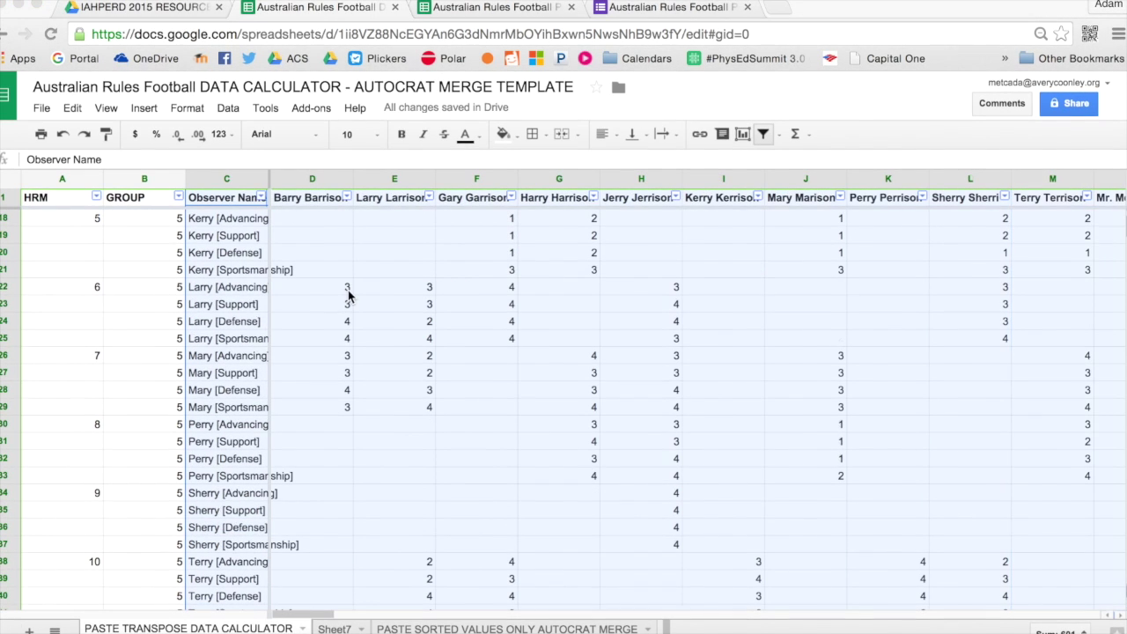
{"action": "scroll", "coordinate": [347, 292], "scroll_direction": "right", "scroll_amount": 8}
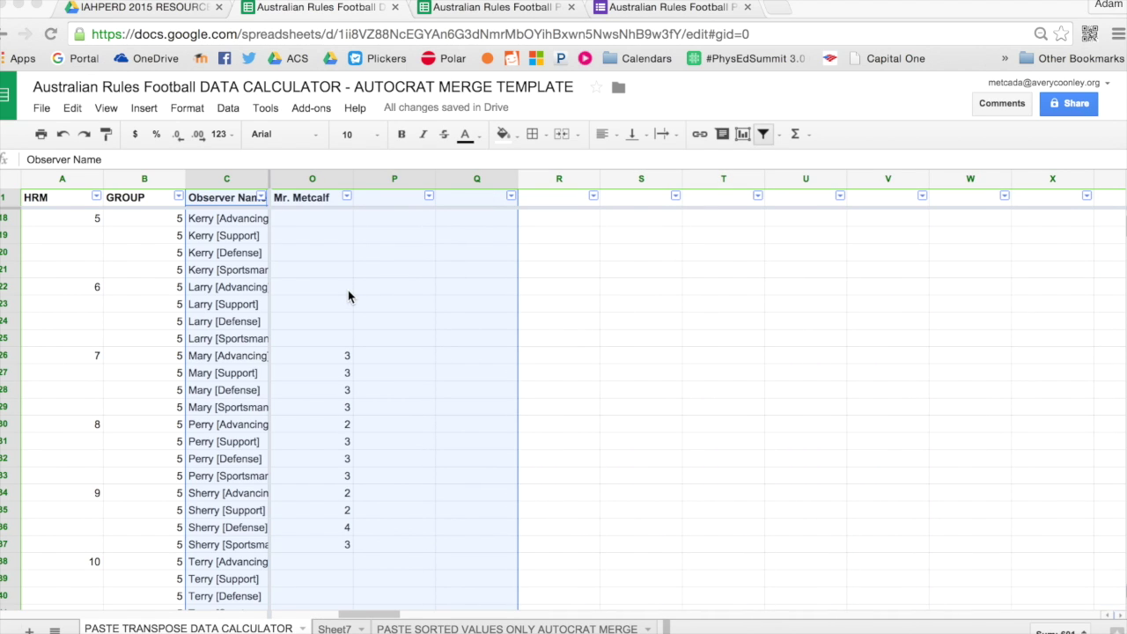
{"action": "scroll", "coordinate": [348, 297], "scroll_direction": "right", "scroll_amount": 10}
{"action": "scroll", "coordinate": [348, 297], "scroll_direction": "up", "scroll_amount": 3}
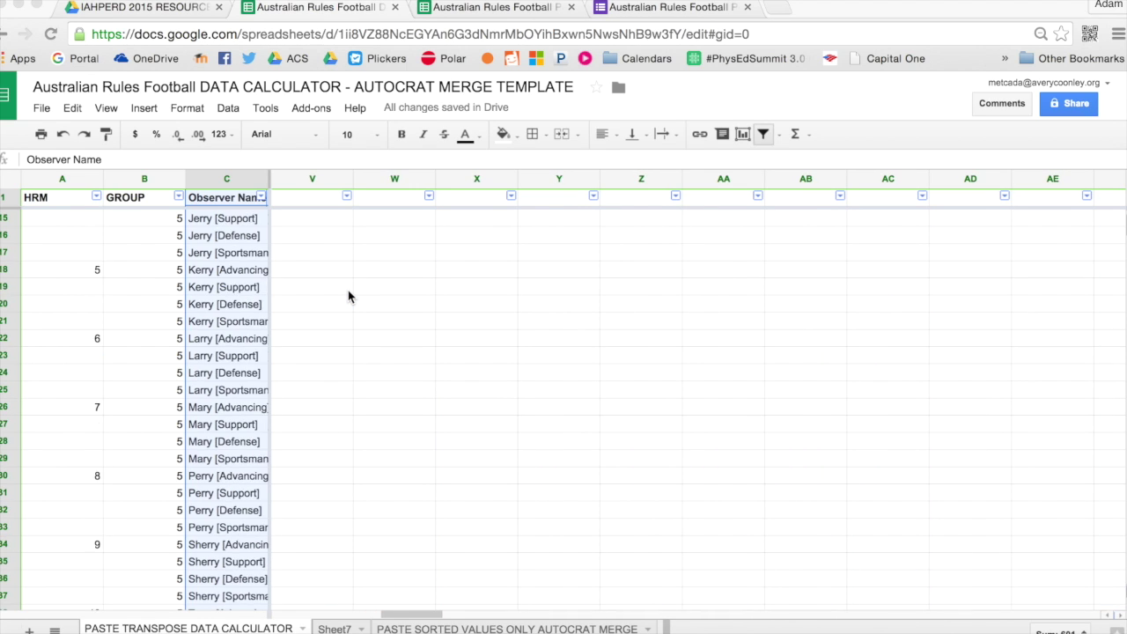
{"action": "scroll", "coordinate": [348, 296], "scroll_direction": "up", "scroll_amount": 3}
{"action": "scroll", "coordinate": [348, 296], "scroll_direction": "right", "scroll_amount": 4}
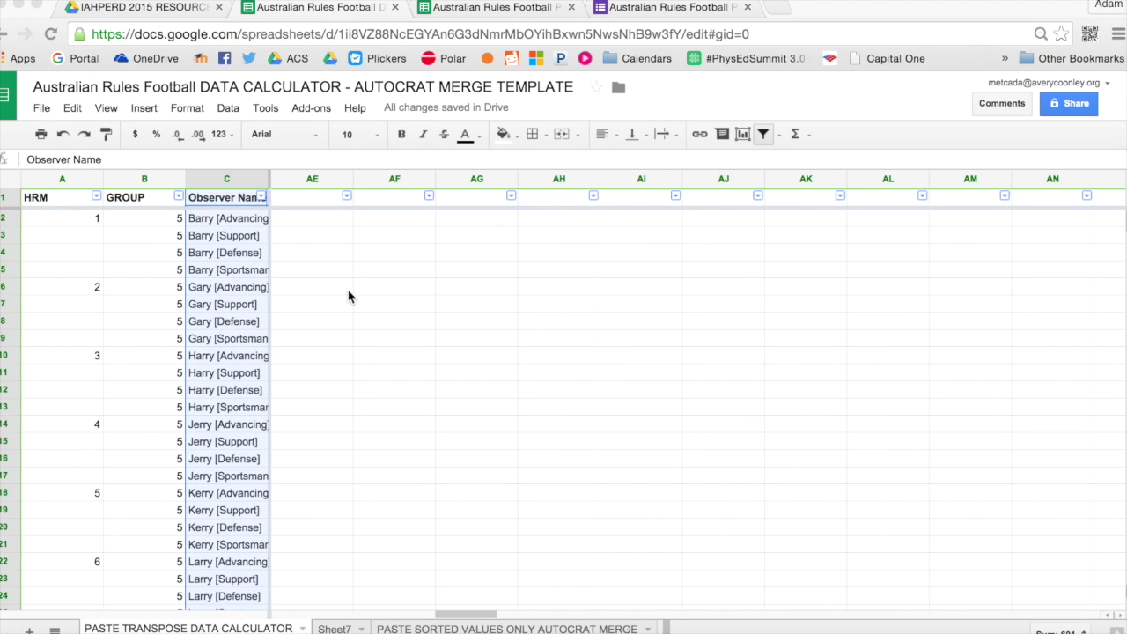
{"action": "scroll", "coordinate": [348, 297], "scroll_direction": "right", "scroll_amount": 6}
{"action": "scroll", "coordinate": [348, 292], "scroll_direction": "right", "scroll_amount": 6}
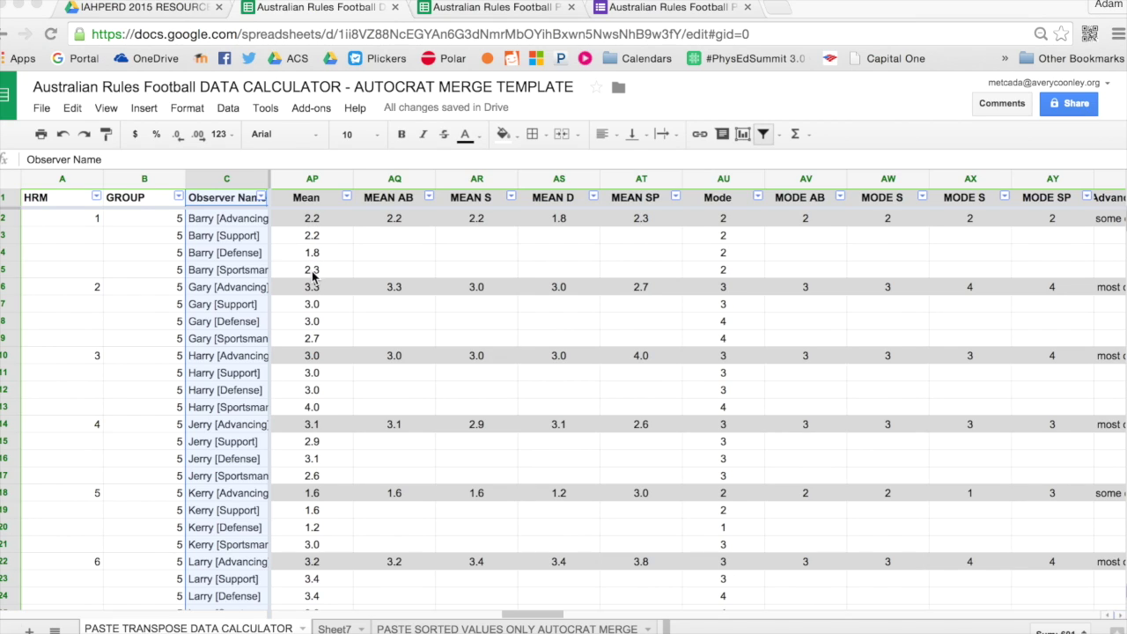
{"action": "left_click", "coordinate": [394, 221]}
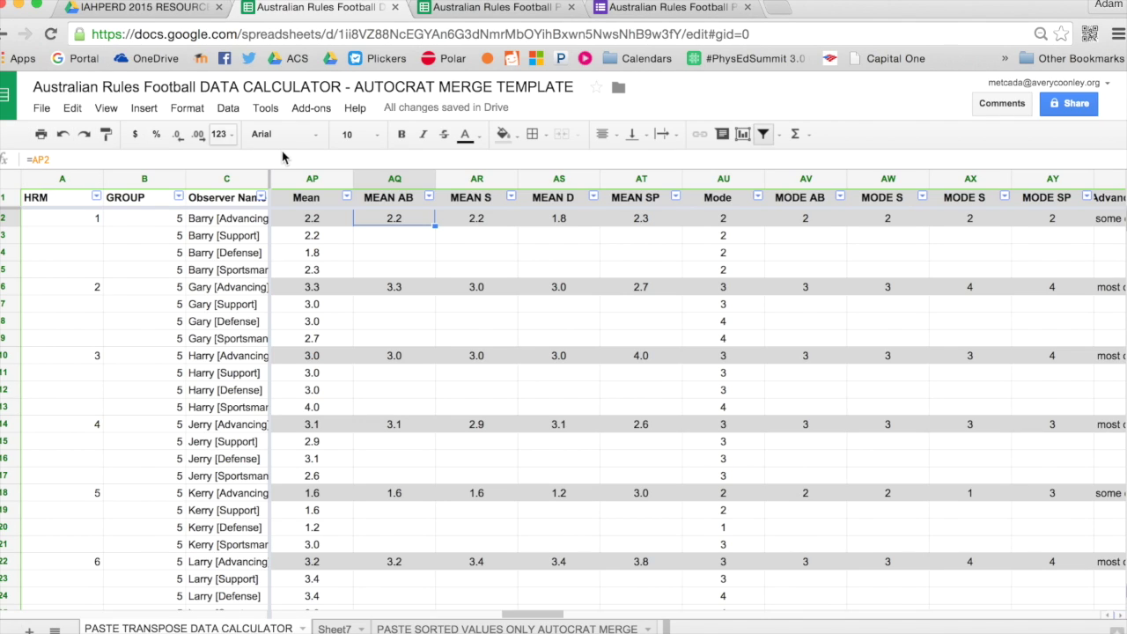
{"action": "left_click", "coordinate": [475, 218]}
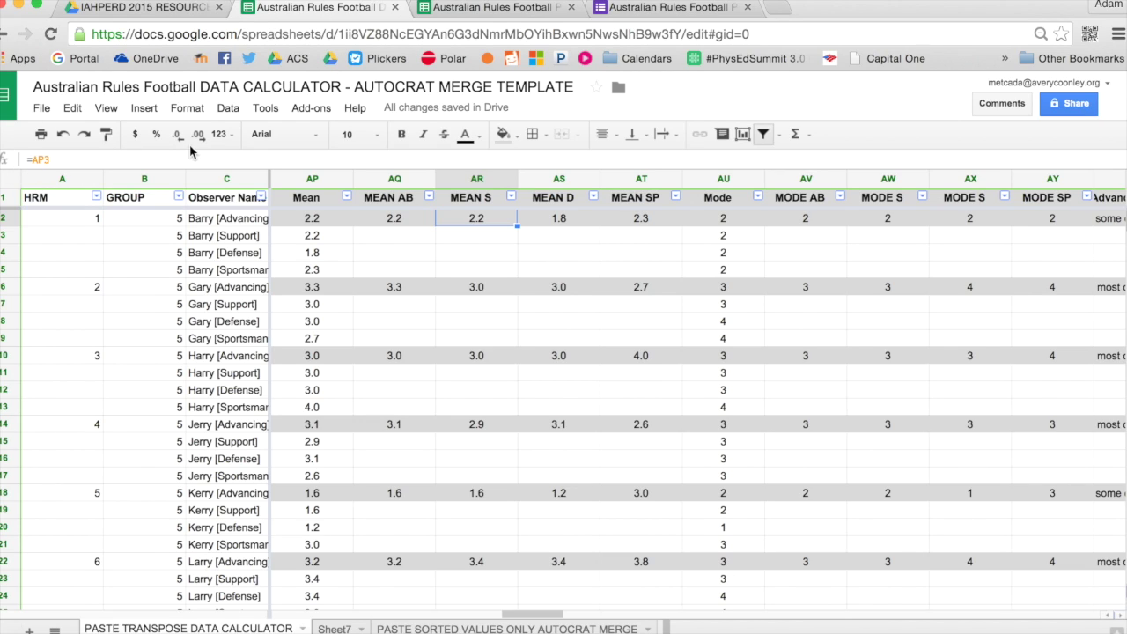
{"action": "left_click", "coordinate": [567, 218]}
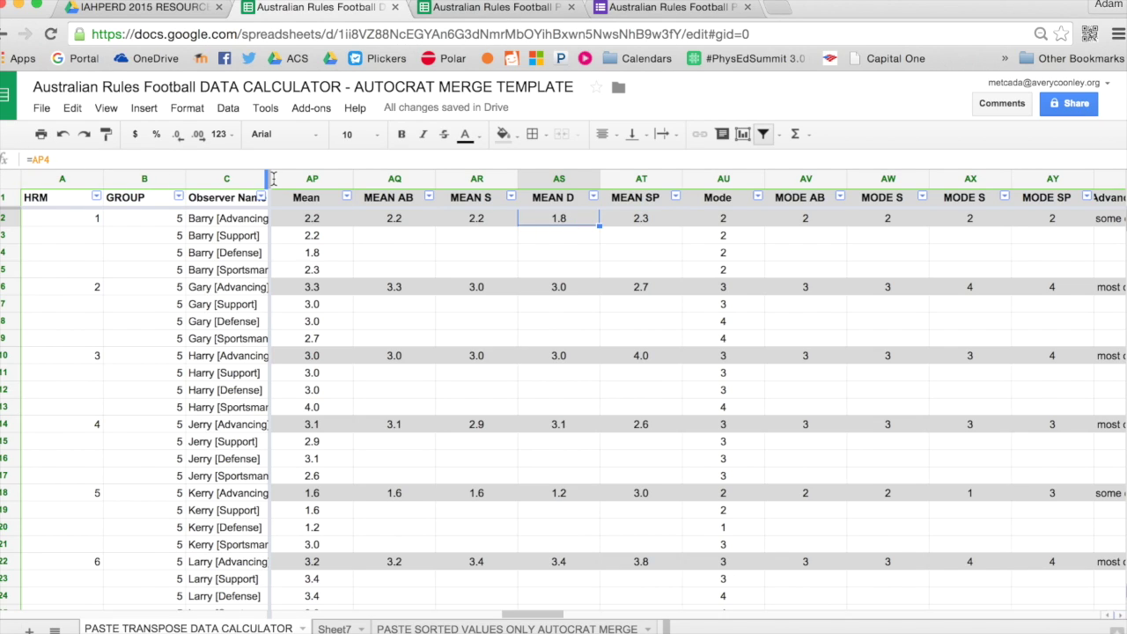
{"action": "left_click", "coordinate": [630, 223]}
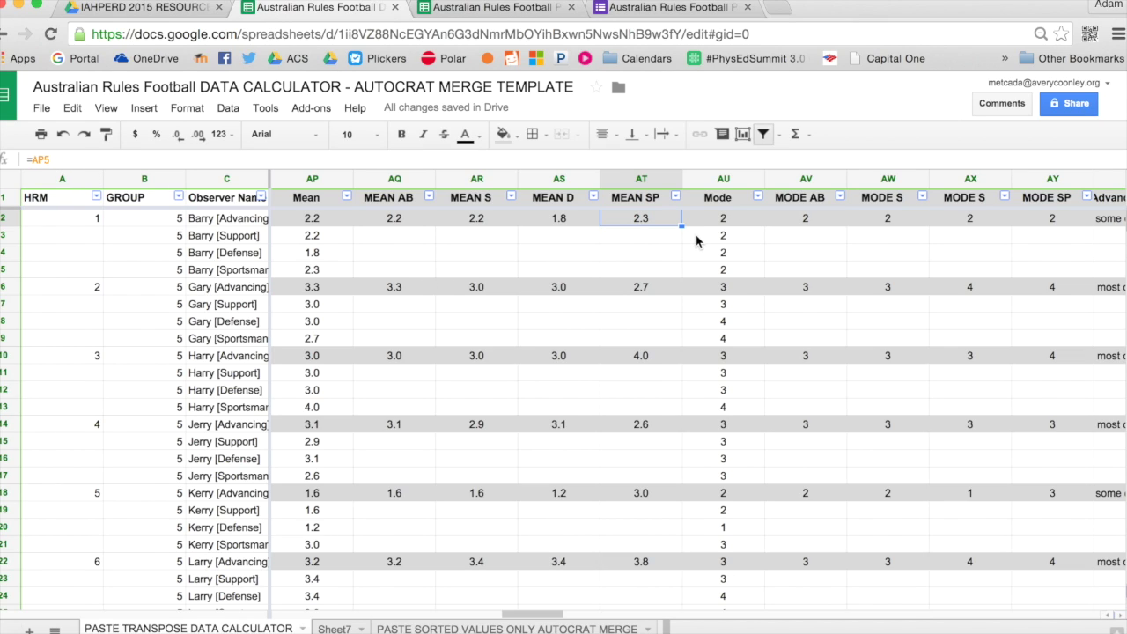
{"action": "left_click", "coordinate": [723, 226]}
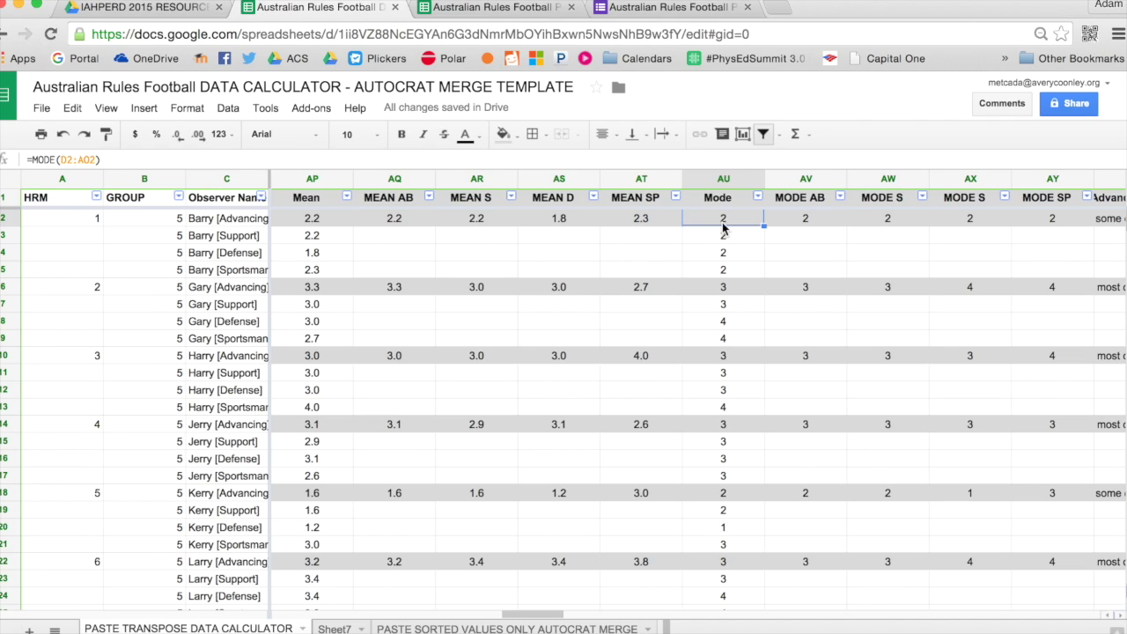
{"action": "key", "text": "Right"}
{"action": "key", "text": "Right"}
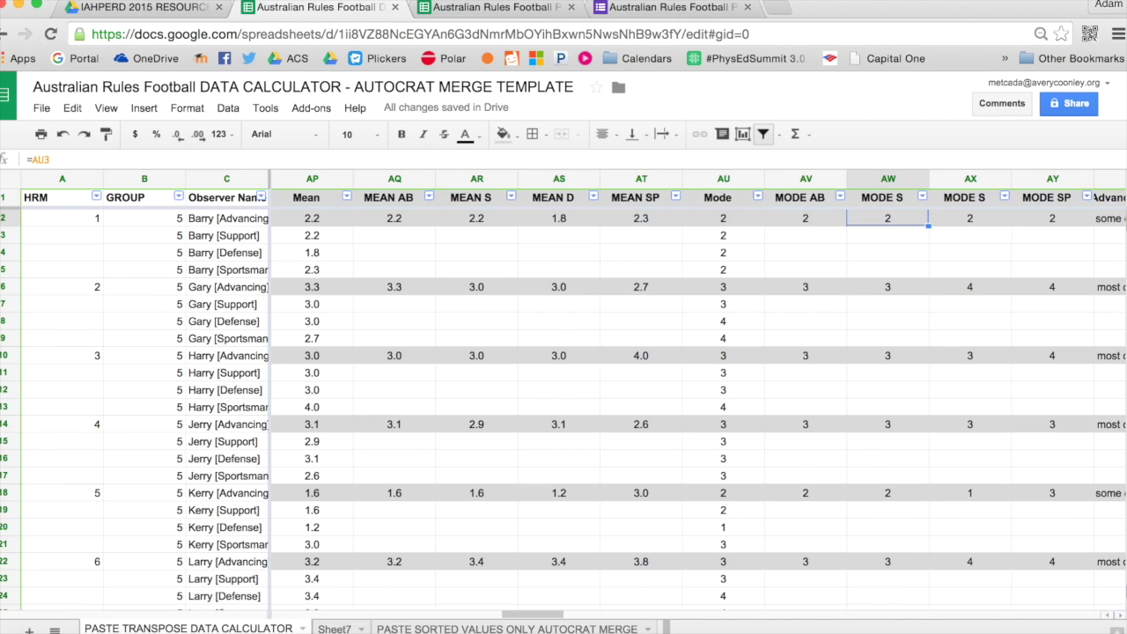
{"action": "key", "text": "Right"}
{"action": "key", "text": "Right"}
{"action": "key", "text": "Right"}
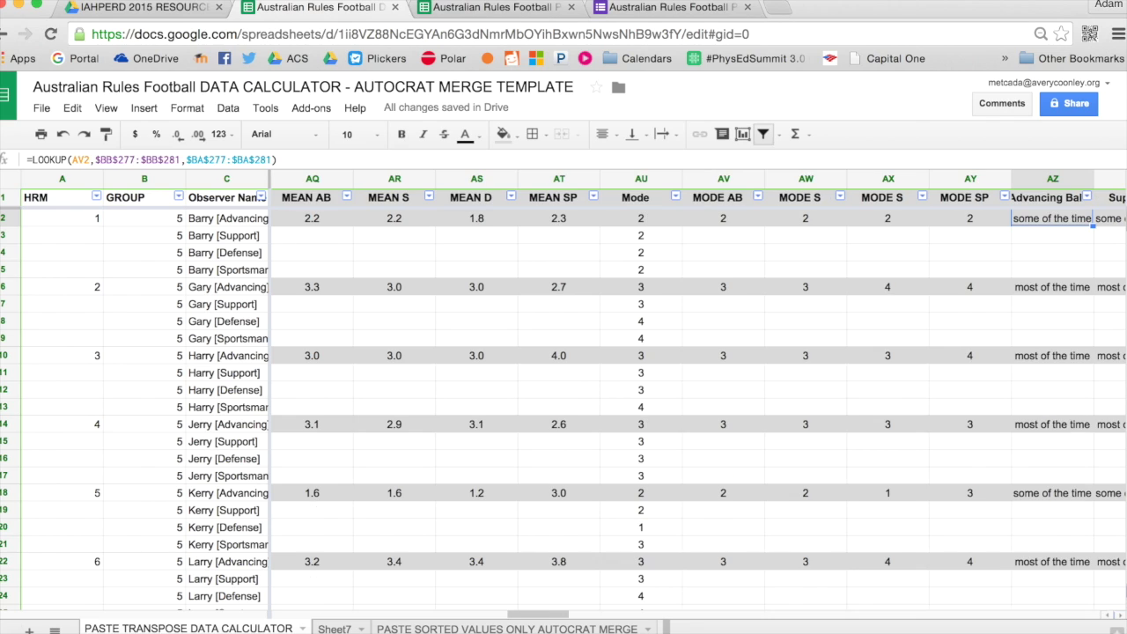
{"action": "key", "text": "Right"}
{"action": "key", "text": "Right"}
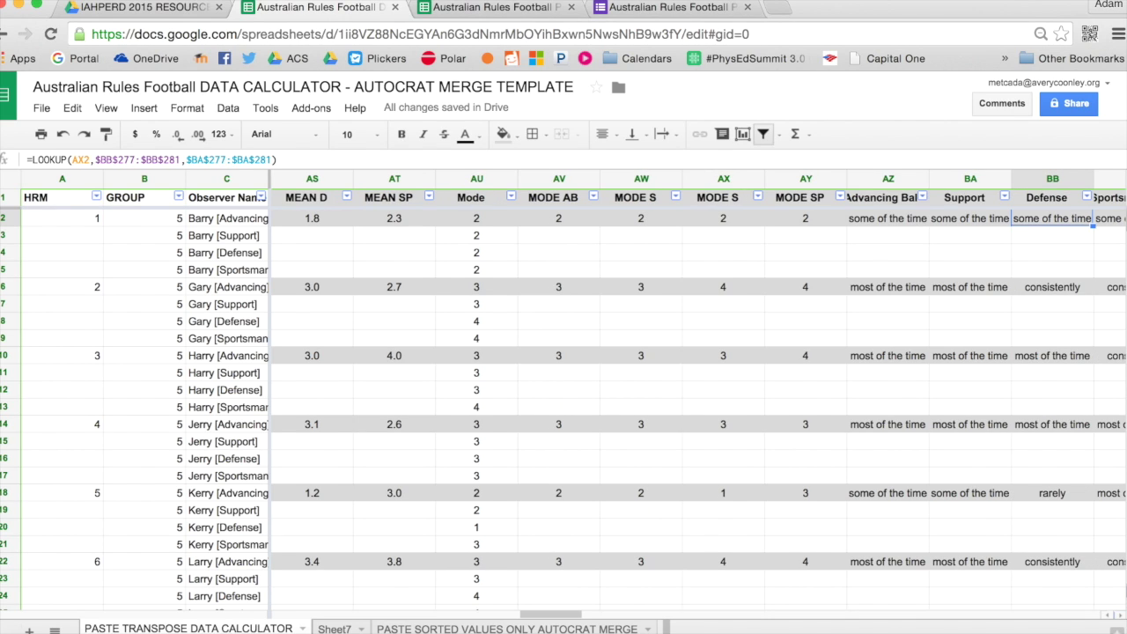
{"action": "key", "text": "Right"}
{"action": "key", "text": "Right"}
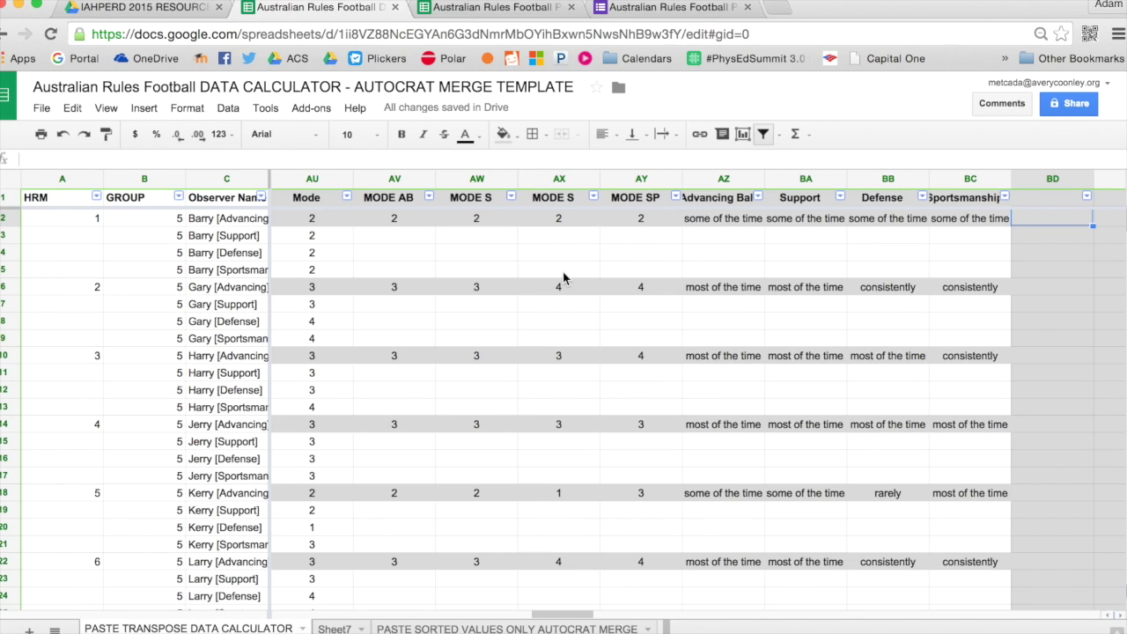
{"action": "scroll", "coordinate": [558, 336], "scroll_direction": "right", "scroll_amount": 1}
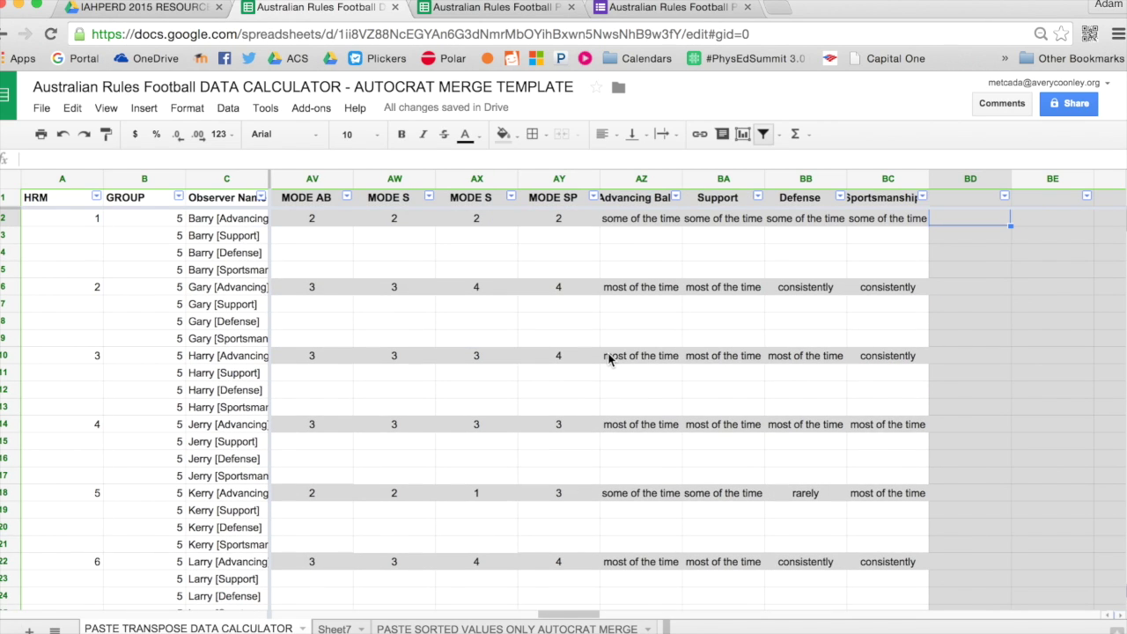
{"action": "left_click", "coordinate": [854, 225]}
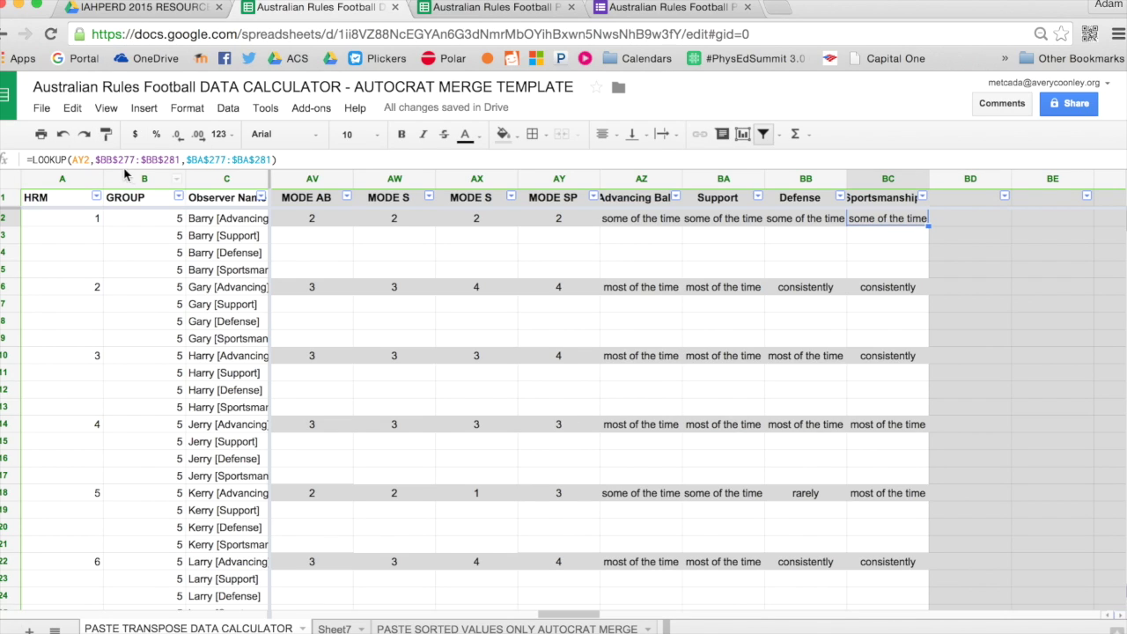
{"action": "key", "text": "Left"}
{"action": "key", "text": "Left"}
{"action": "key", "text": "Left"}
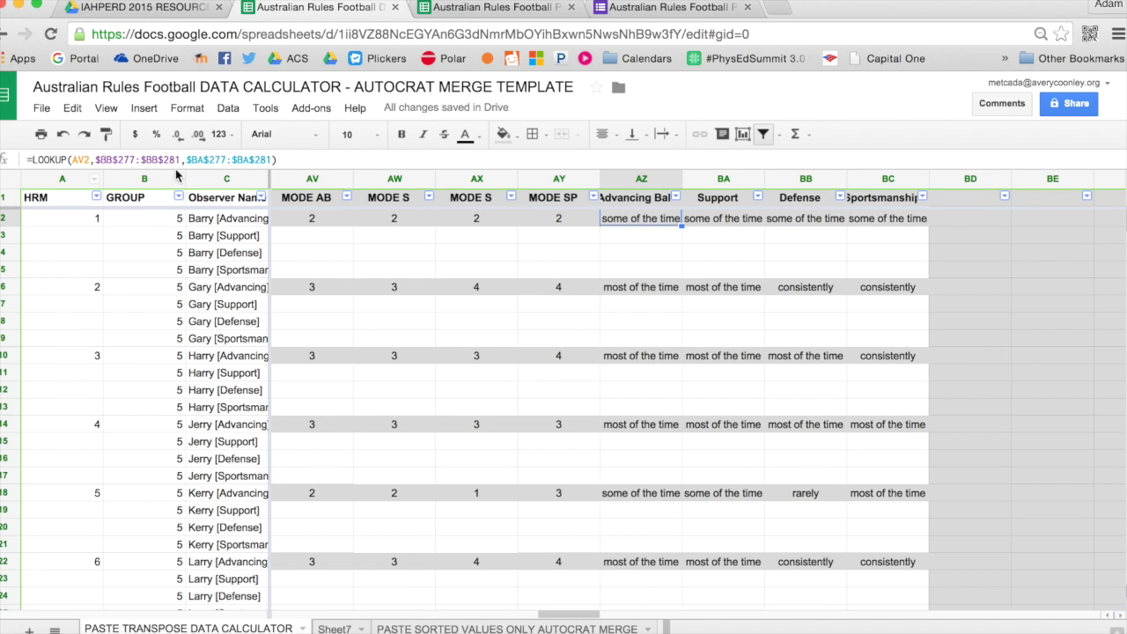
{"action": "scroll", "coordinate": [587, 369], "scroll_direction": "down", "scroll_amount": 20}
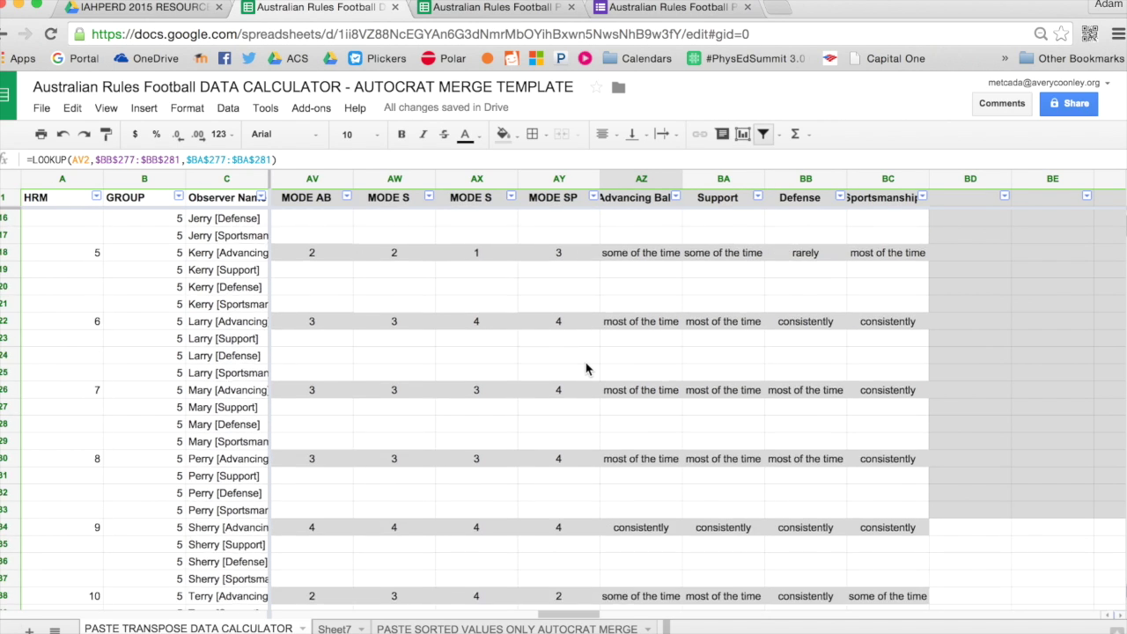
{"action": "scroll", "coordinate": [587, 368], "scroll_direction": "up", "scroll_amount": 8}
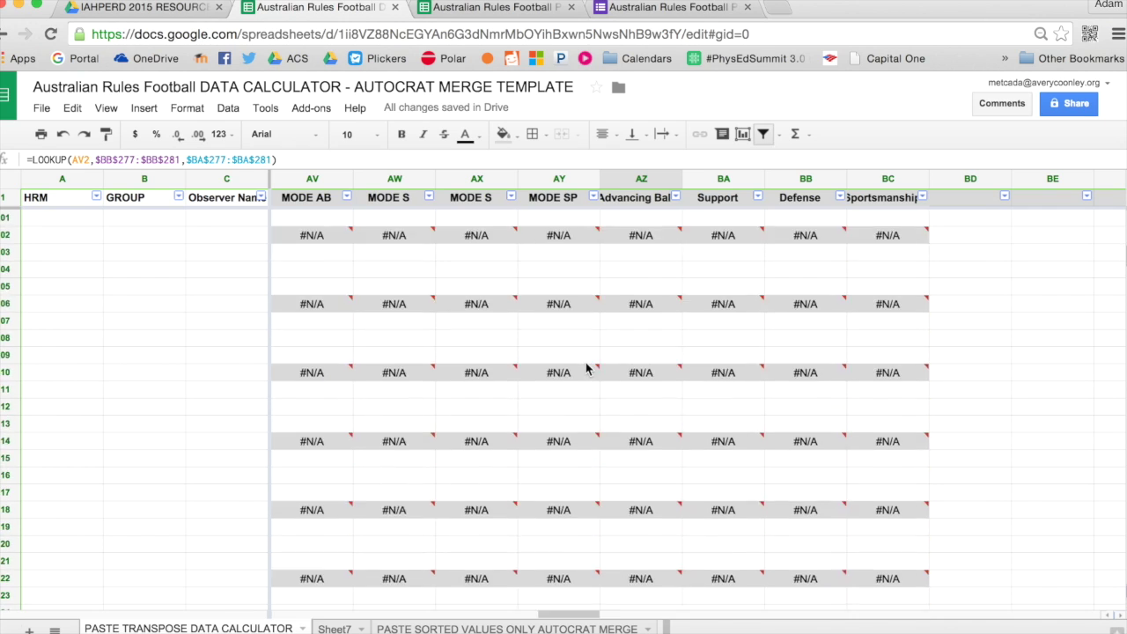
{"action": "scroll", "coordinate": [587, 369], "scroll_direction": "up", "scroll_amount": 10}
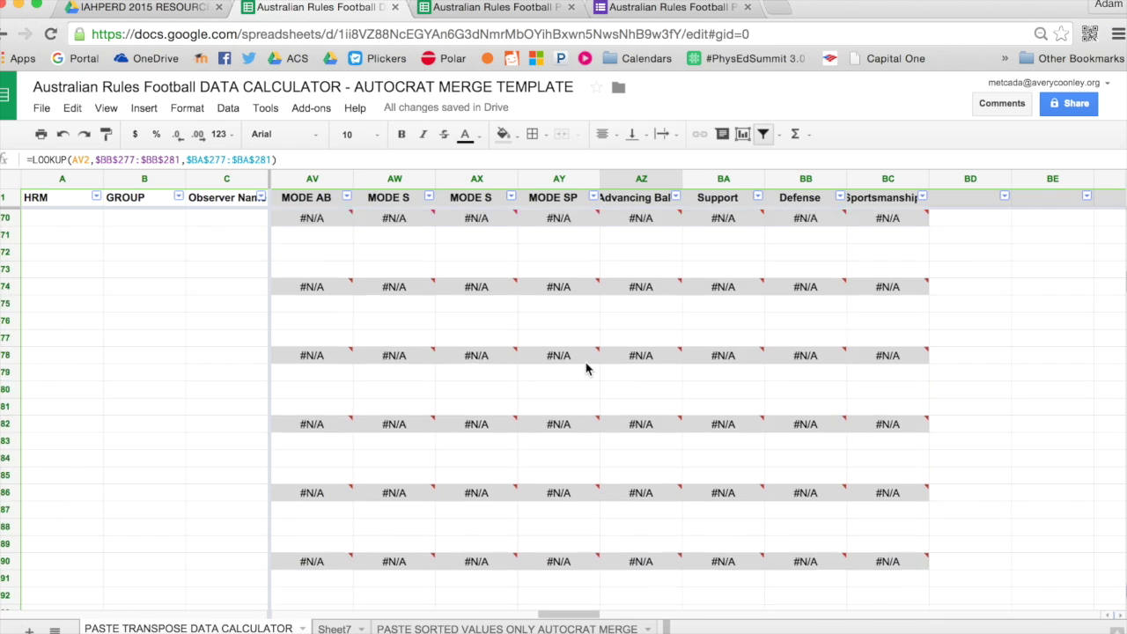
{"action": "scroll", "coordinate": [587, 369], "scroll_direction": "down", "scroll_amount": 15}
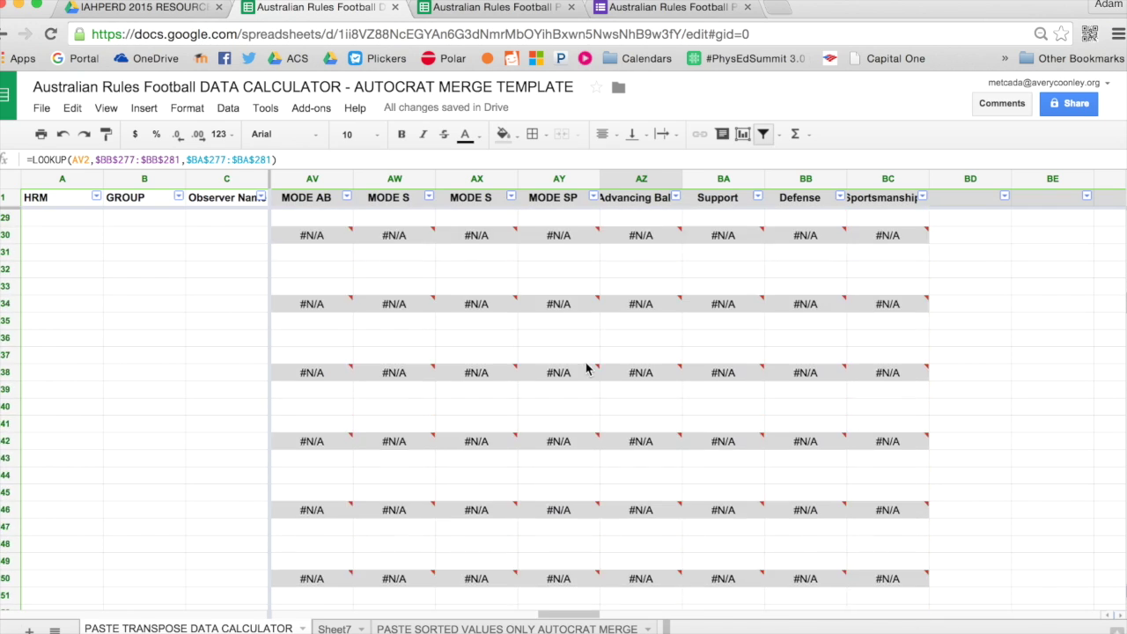
{"action": "scroll", "coordinate": [588, 369], "scroll_direction": "up", "scroll_amount": 4}
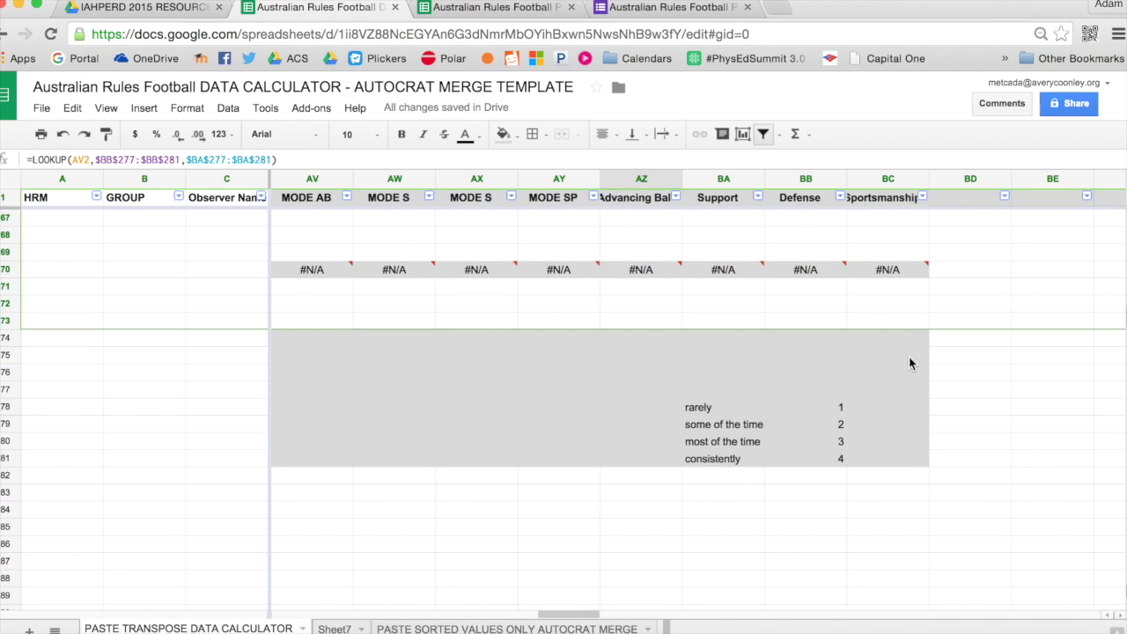
{"action": "left_click", "coordinate": [837, 410]}
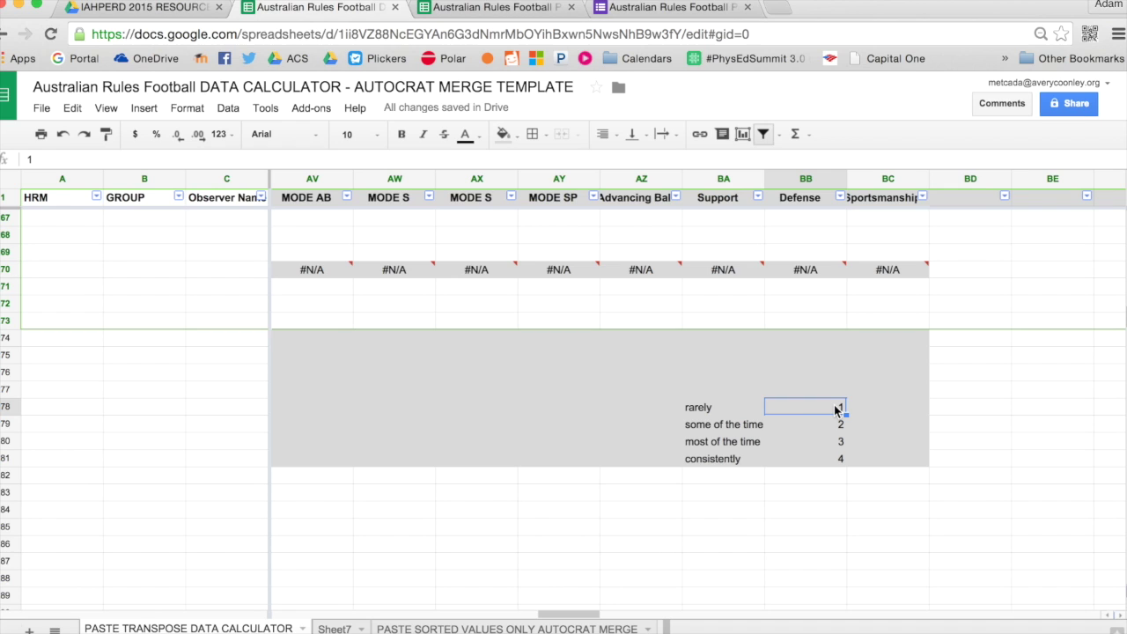
{"action": "key", "text": "Down"}
{"action": "key", "text": "Down"}
{"action": "key", "text": "Down"}
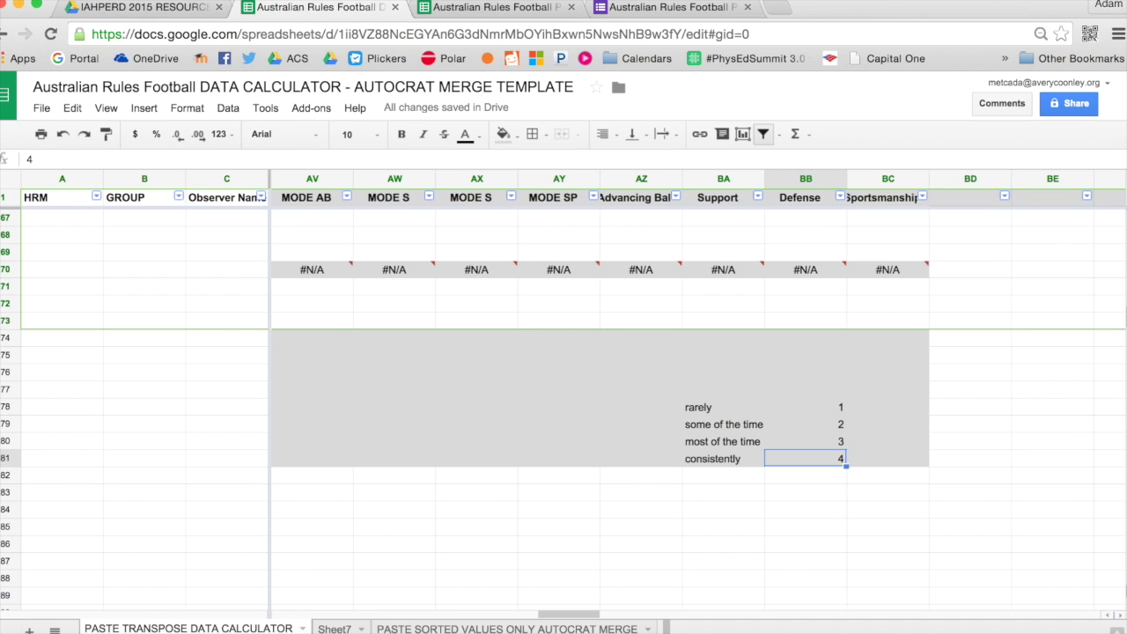
{"action": "key", "text": "Left"}
{"action": "key", "text": "Up"}
{"action": "key", "text": "Up"}
{"action": "key", "text": "Up"}
{"action": "scroll", "coordinate": [563, 397], "scroll_direction": "up", "scroll_amount": 8}
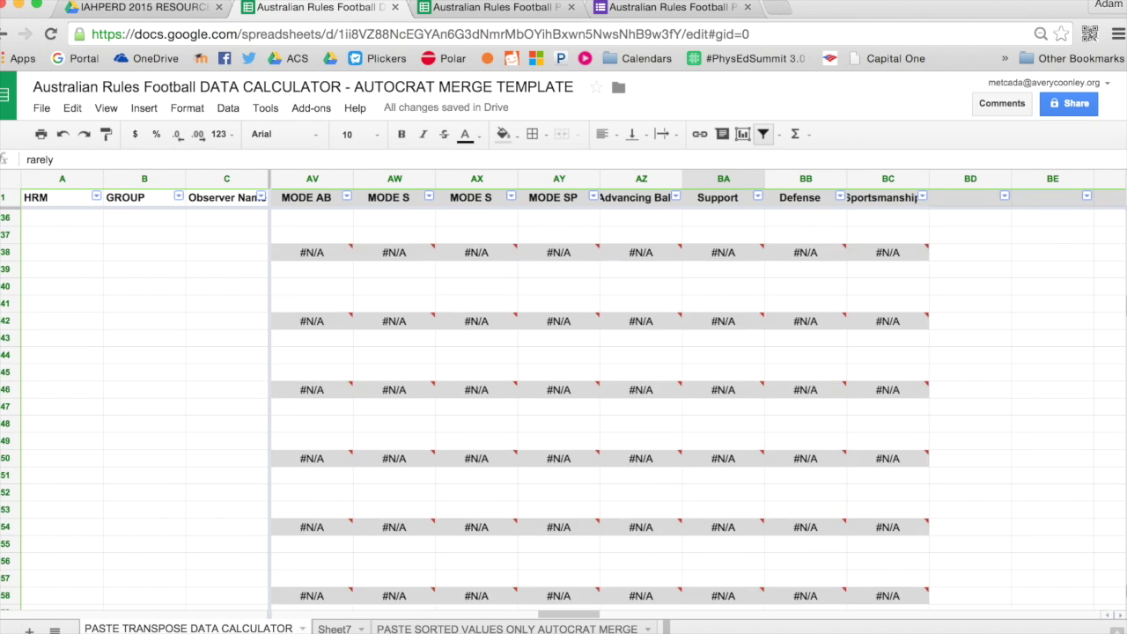
{"action": "scroll", "coordinate": [563, 396], "scroll_direction": "up", "scroll_amount": 8}
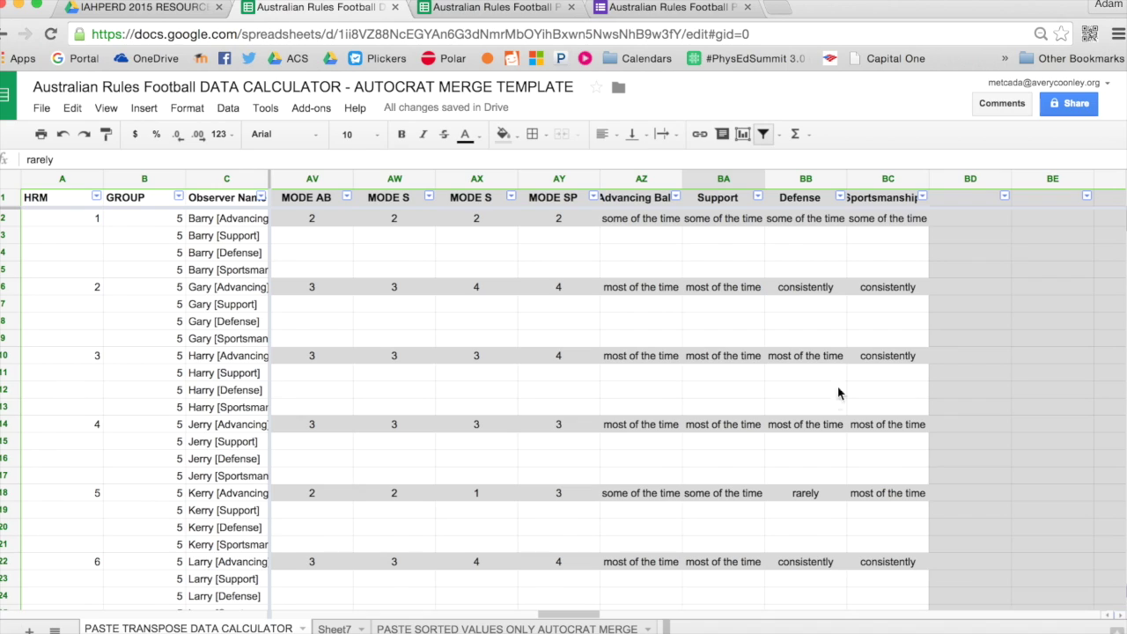
{"action": "left_click", "coordinate": [898, 227]}
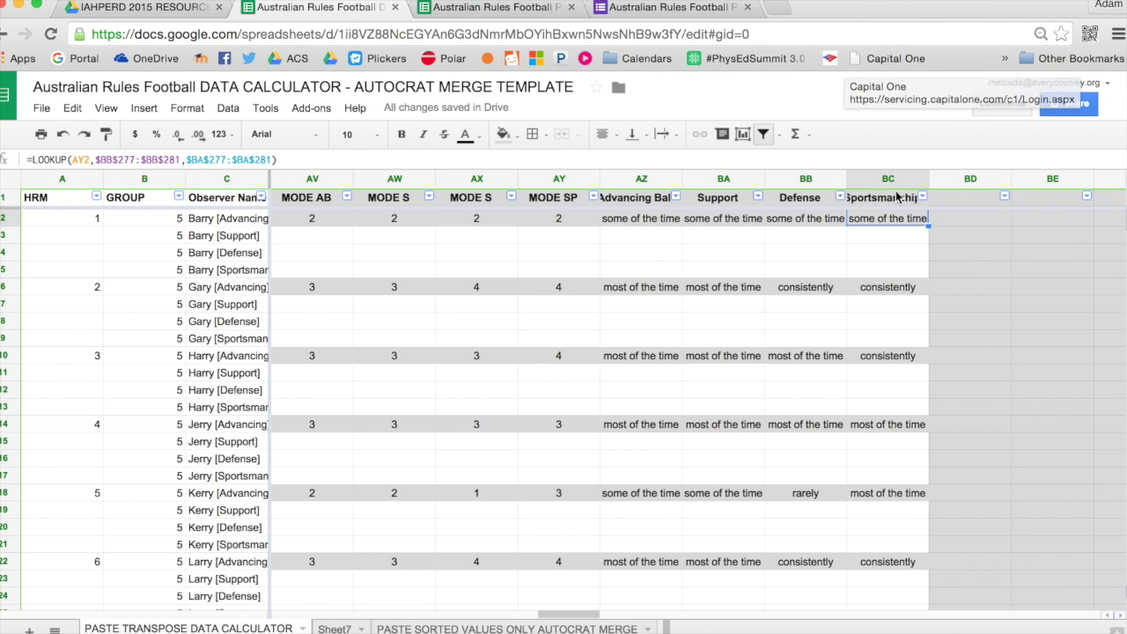
- Filter Sportsmanship to exclude (Blanks) and #N/A, leaving only the ten student rows
{"action": "left_click", "coordinate": [922, 197]}
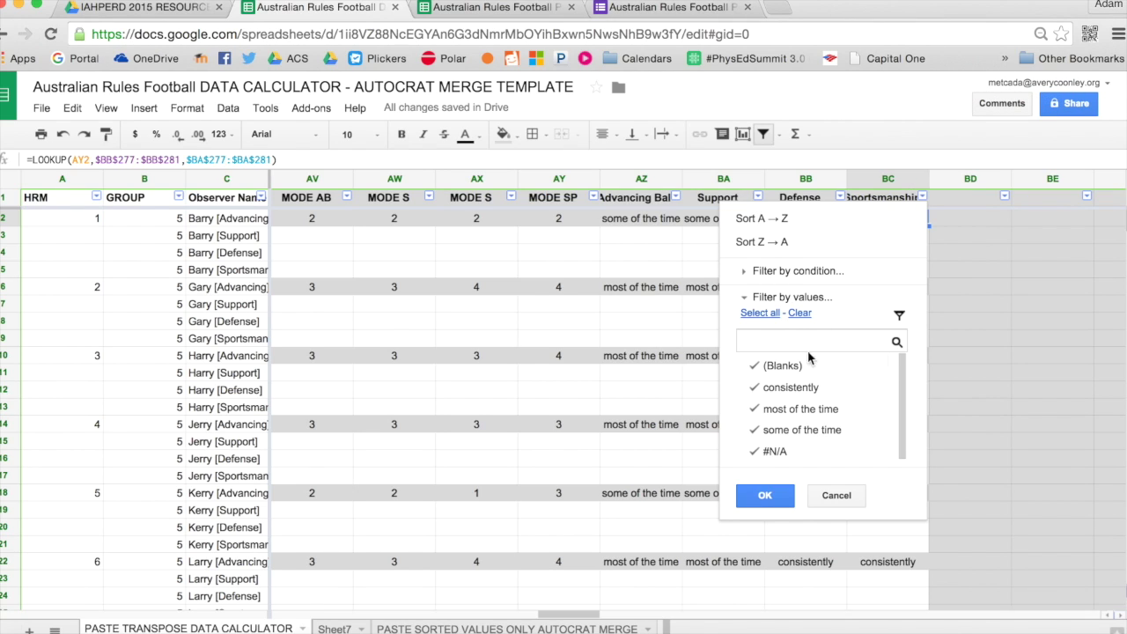
{"action": "left_click", "coordinate": [801, 367]}
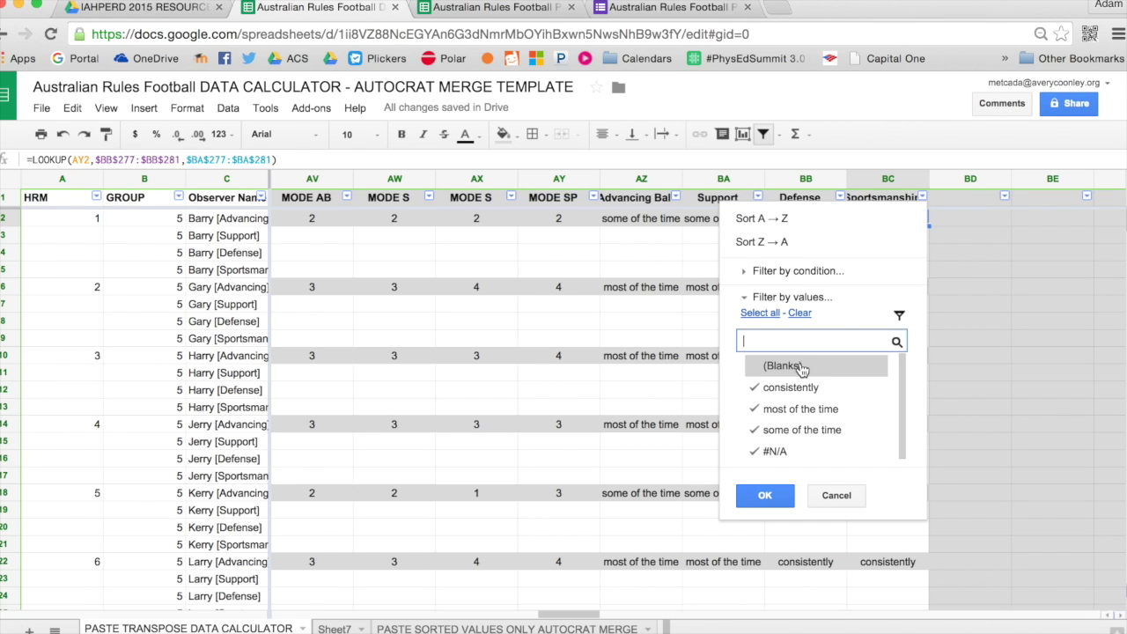
{"action": "left_click", "coordinate": [774, 451]}
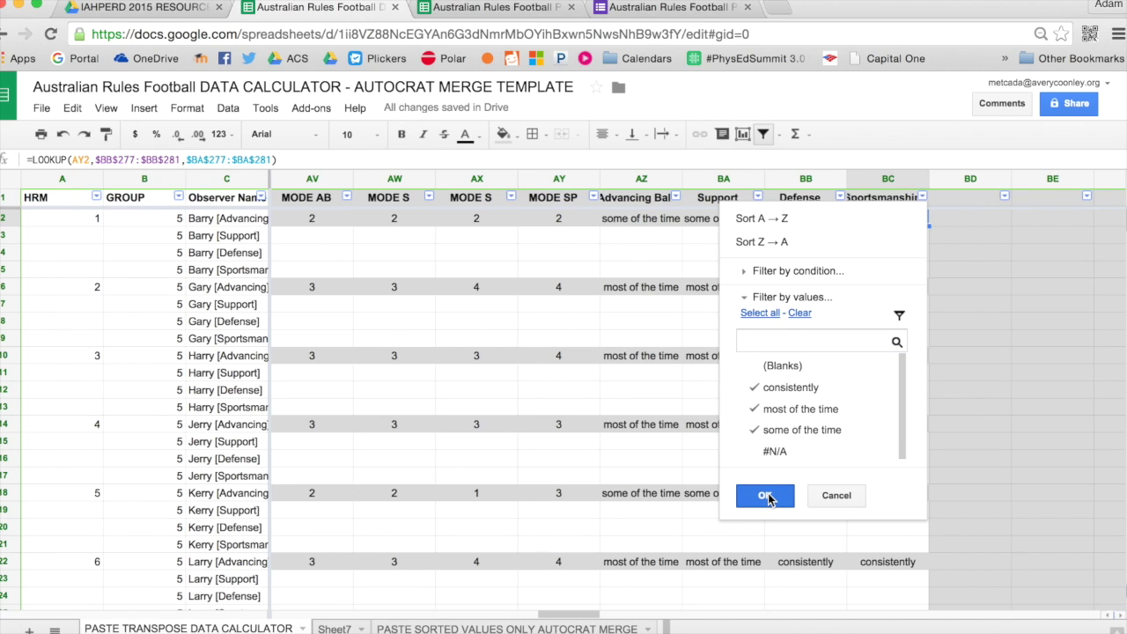
{"action": "left_click", "coordinate": [765, 494]}
{"action": "left_click", "coordinate": [767, 498]}
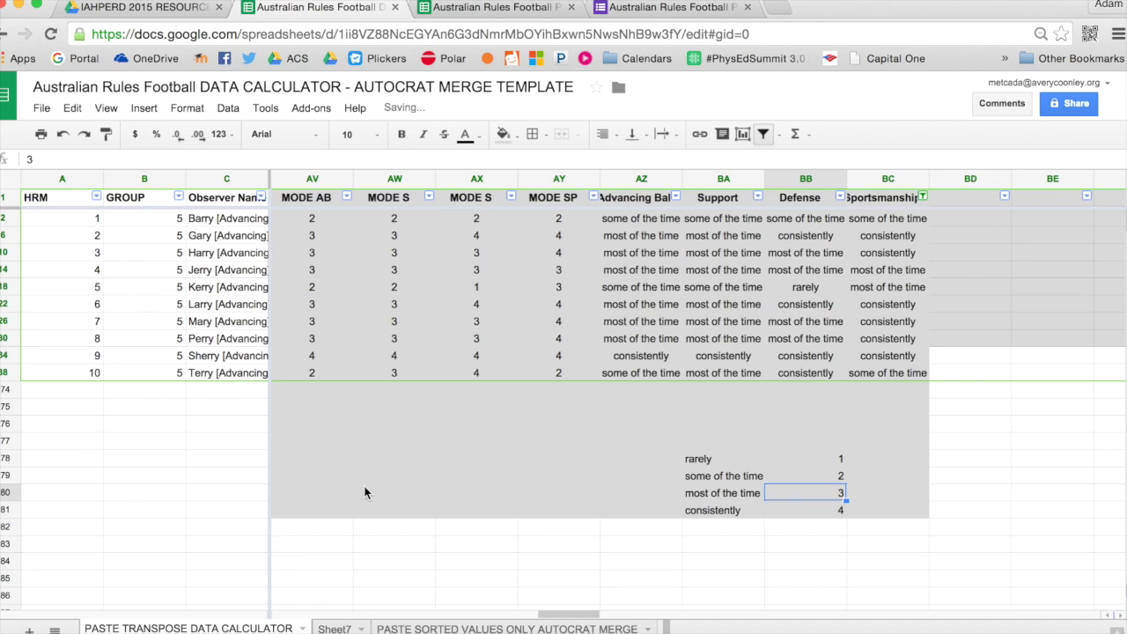
{"action": "scroll", "coordinate": [234, 487], "scroll_direction": "left", "scroll_amount": 9}
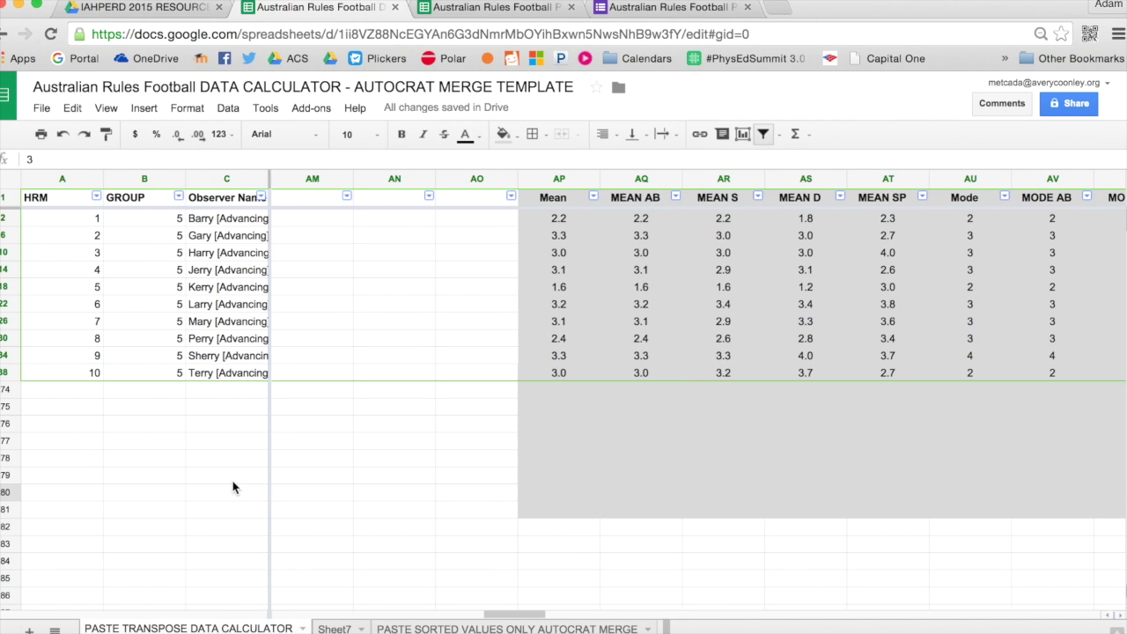
{"action": "scroll", "coordinate": [233, 486], "scroll_direction": "right", "scroll_amount": 2}
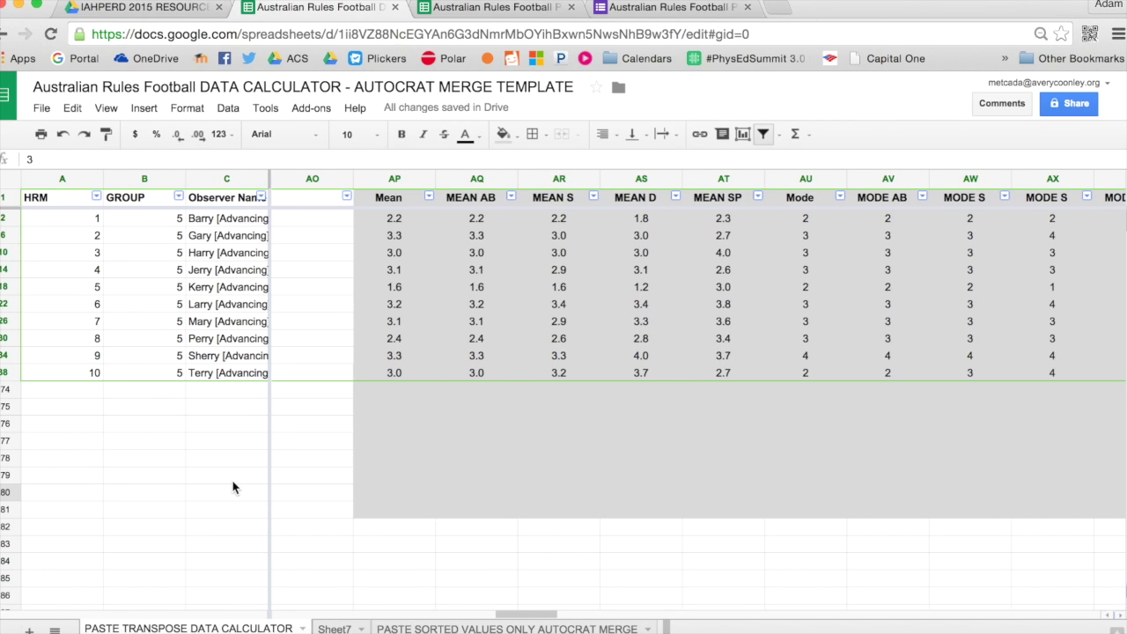
{"action": "scroll", "coordinate": [233, 487], "scroll_direction": "right", "scroll_amount": 1}
{"action": "scroll", "coordinate": [234, 487], "scroll_direction": "left", "scroll_amount": 2}
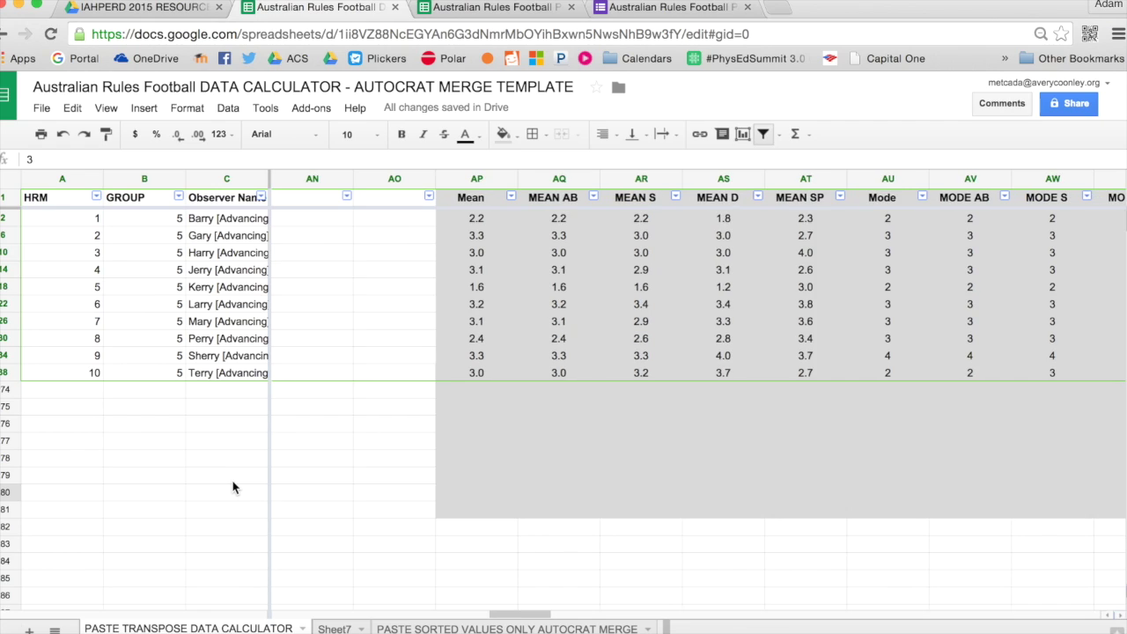
{"action": "scroll", "coordinate": [233, 487], "scroll_direction": "left", "scroll_amount": 1}
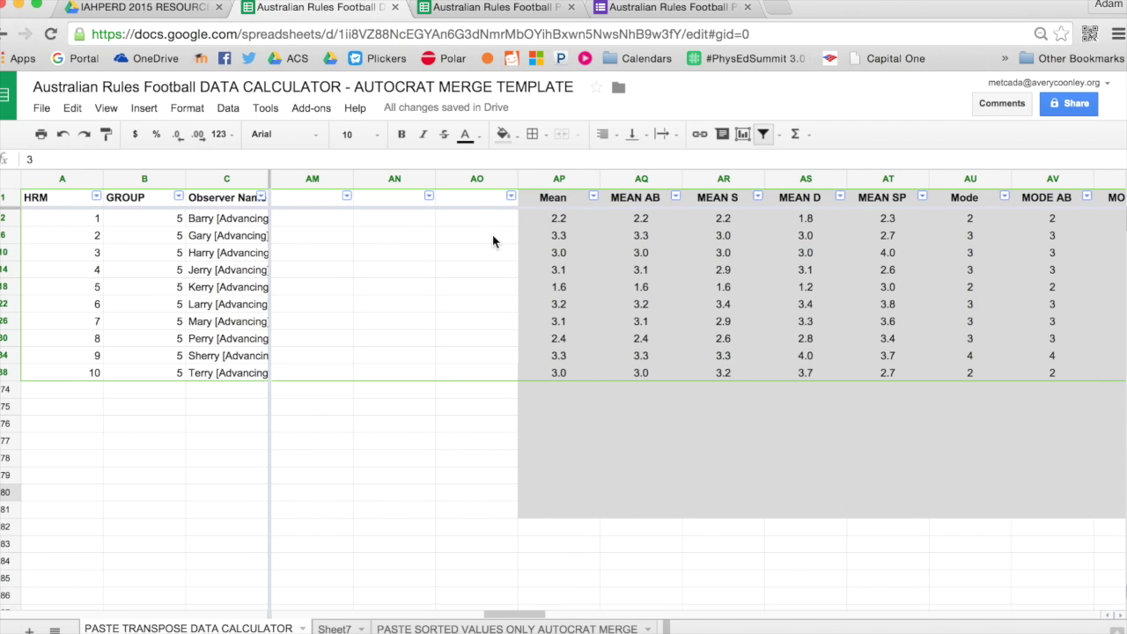
{"action": "left_click", "coordinate": [477, 180]}
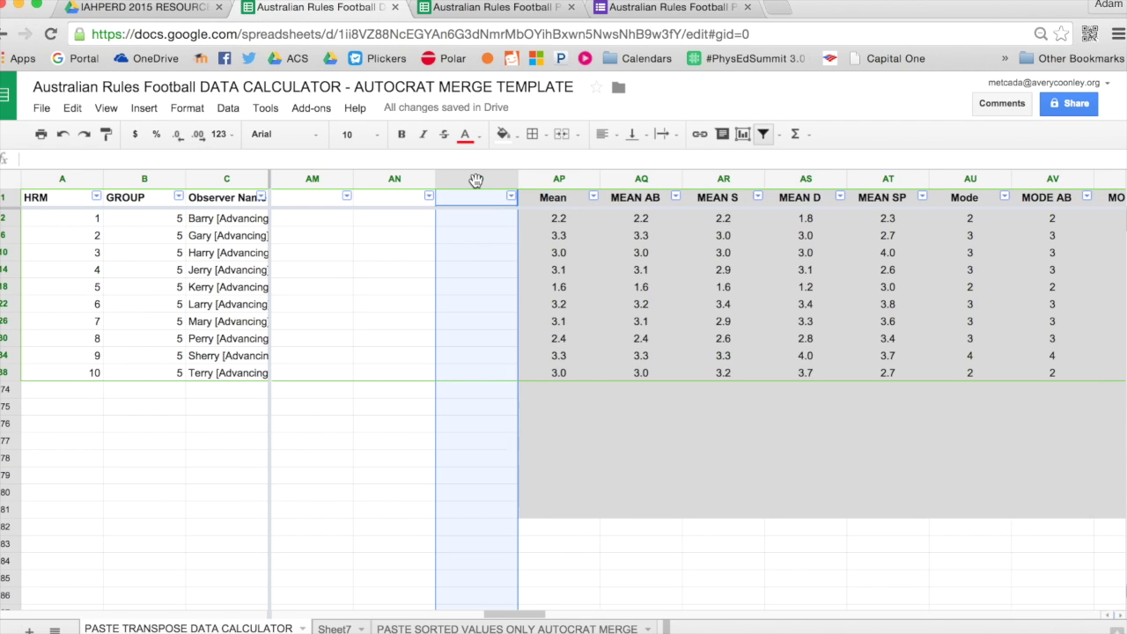
- Make the text in columns AM to AO red
{"action": "left_click", "coordinate": [312, 180], "text": "shift"}
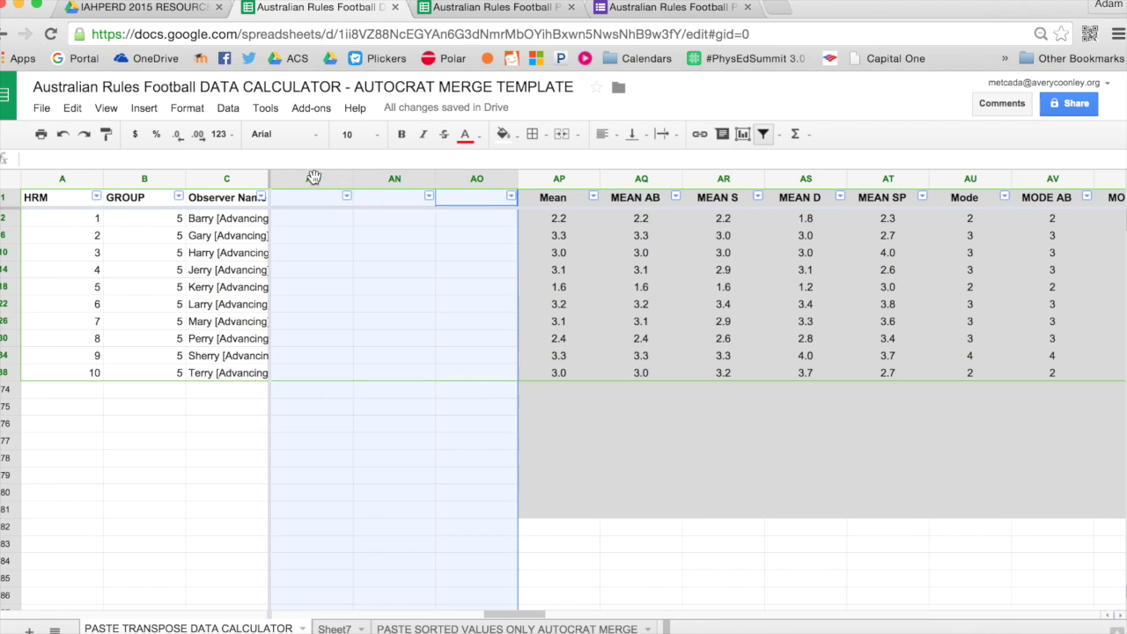
{"action": "left_click", "coordinate": [465, 136]}
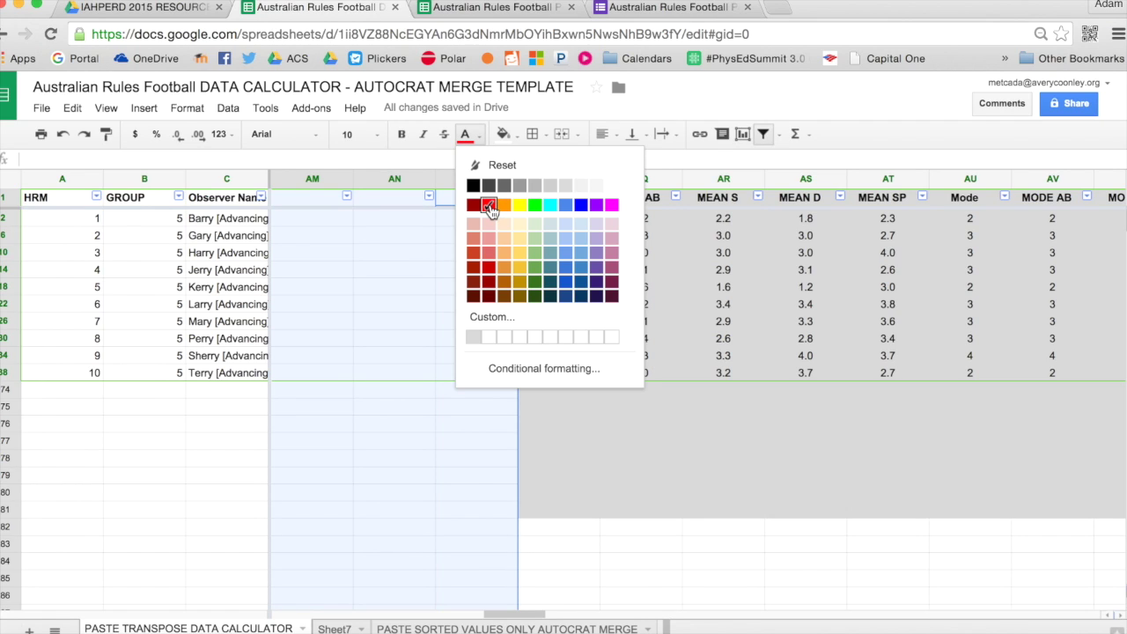
{"action": "left_click", "coordinate": [490, 208]}
- Enter a test score of 2 in AO2 and AN2
{"action": "left_click", "coordinate": [476, 232]}
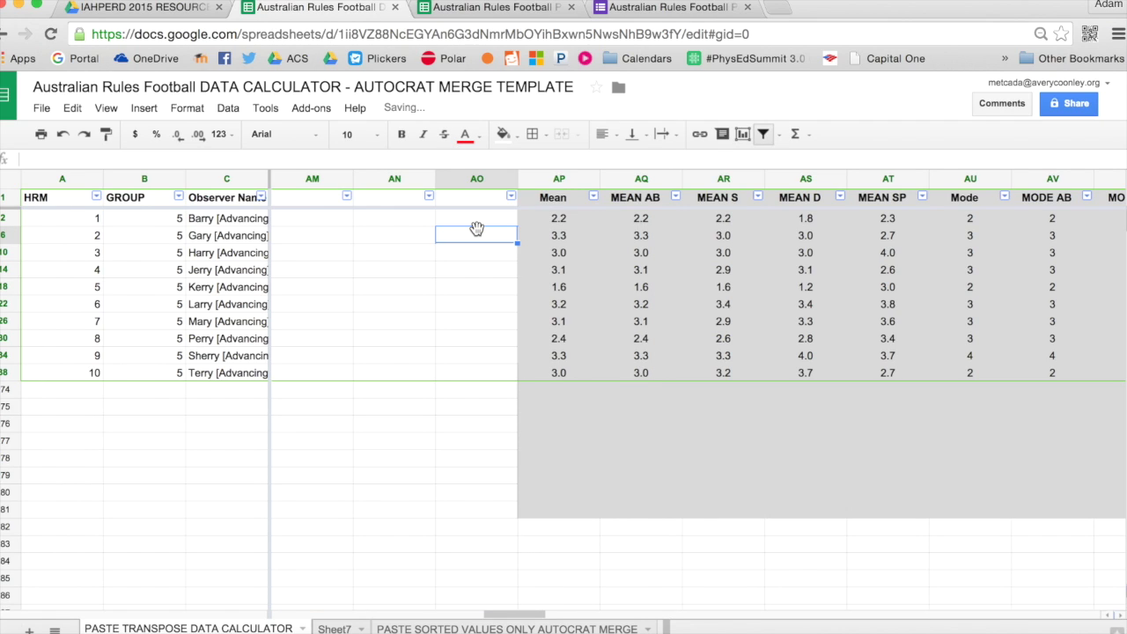
{"action": "key", "text": "Up"}
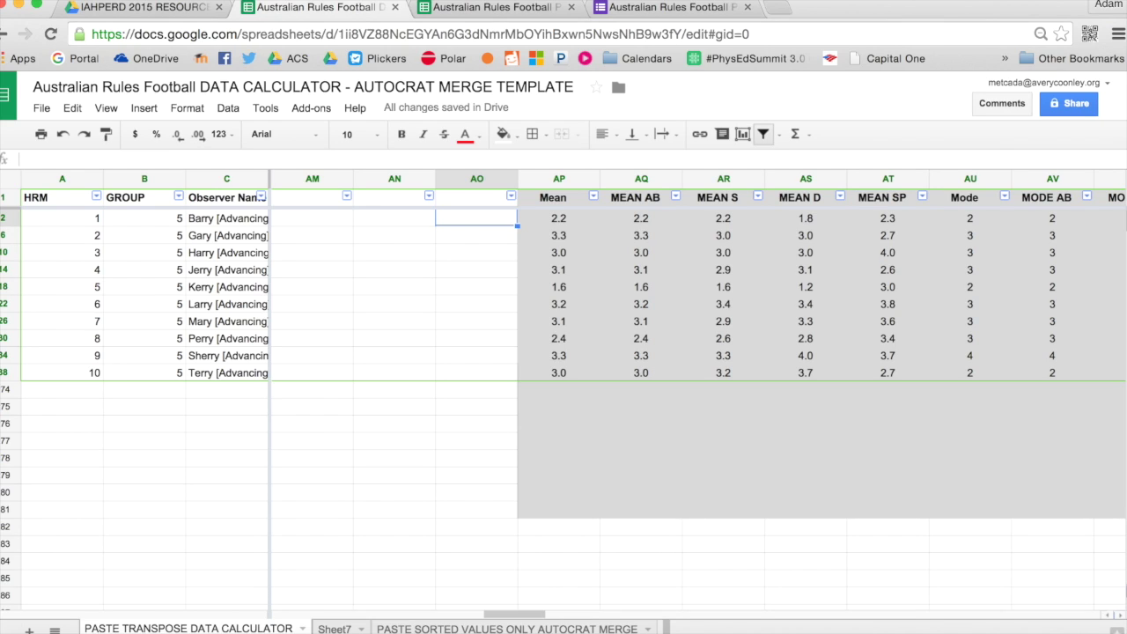
{"action": "key", "text": "Down"}
{"action": "key", "text": "Down"}
{"action": "key", "text": "Down"}
{"action": "key", "text": "Down"}
{"action": "key", "text": "Down"}
{"action": "key", "text": "Down"}
{"action": "key", "text": "Up"}
{"action": "key", "text": "Up"}
{"action": "key", "text": "Up"}
{"action": "key", "text": "Up"}
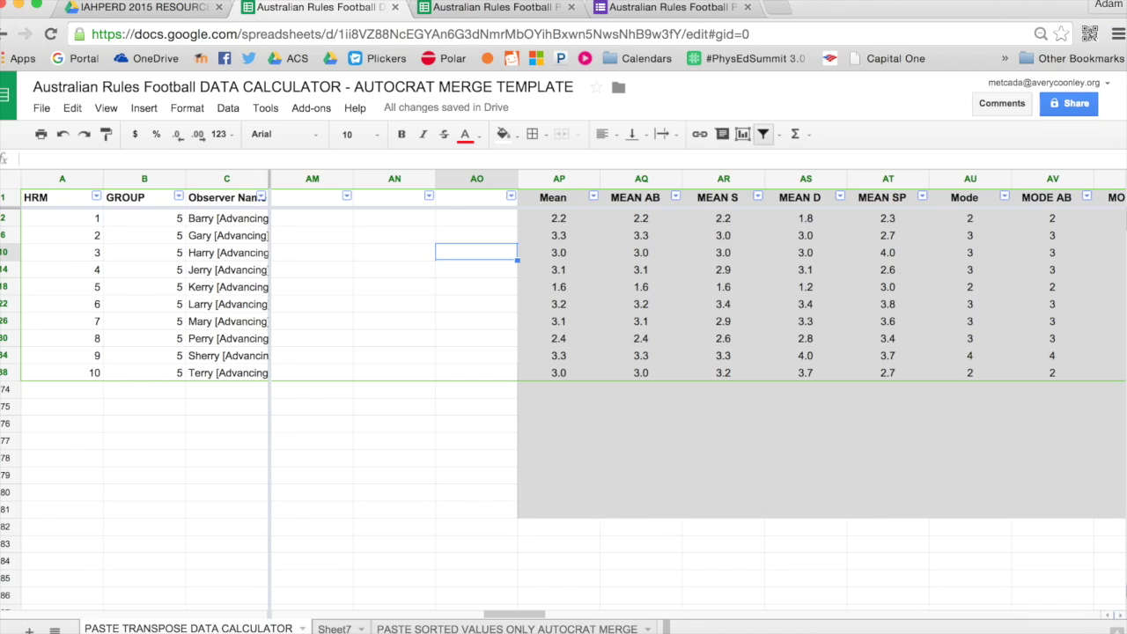
{"action": "key", "text": "Up"}
{"action": "key", "text": "Up"}
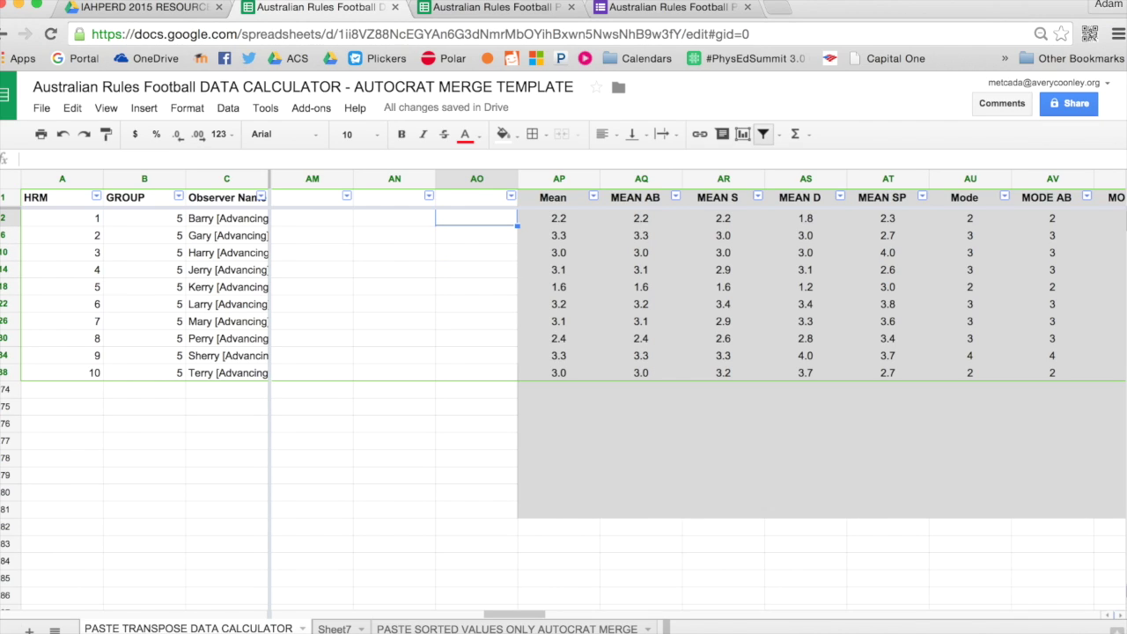
{"action": "type", "text": "2"}
{"action": "key", "text": "Return"}
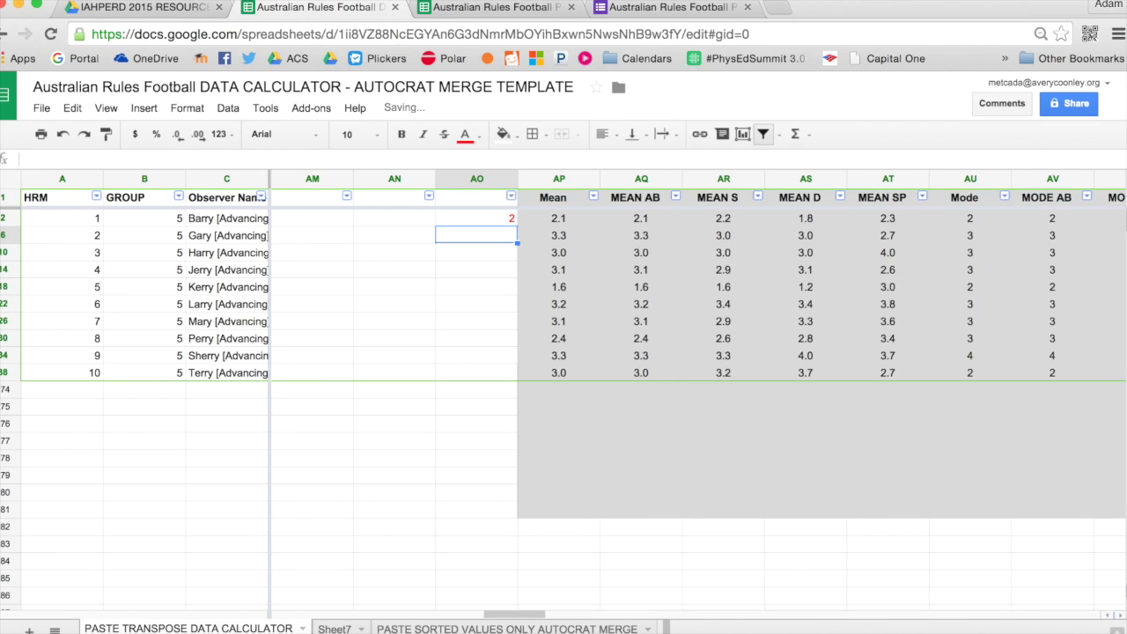
{"action": "key", "text": "Left"}
{"action": "key", "text": "Up"}
{"action": "type", "text": "2"}
{"action": "key", "text": "Left"}
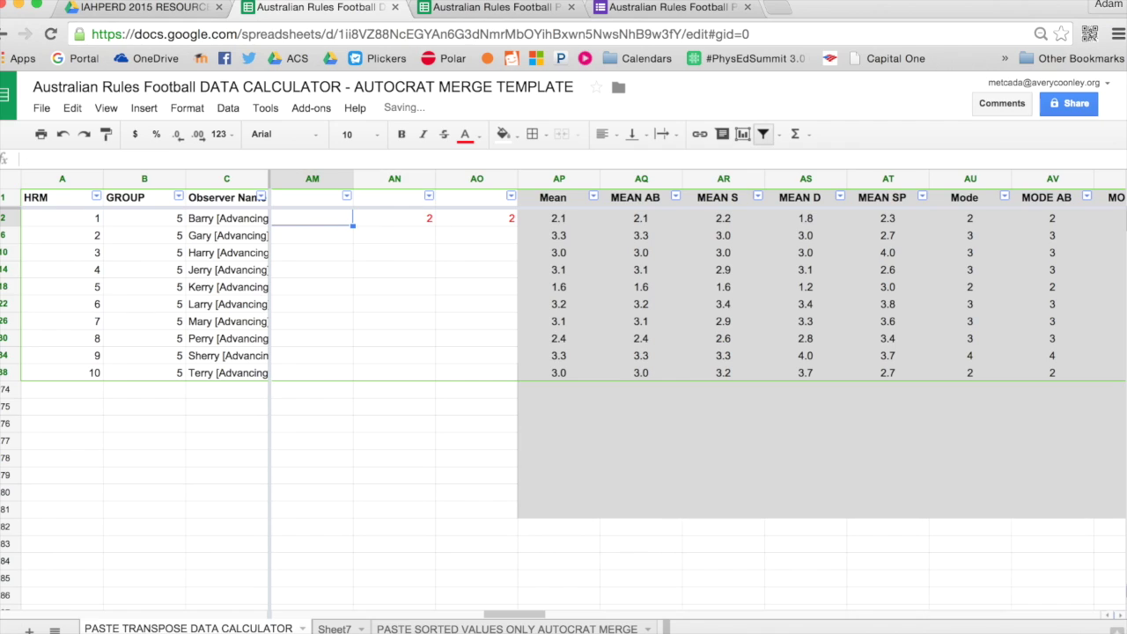
- Change AN2 and AO2 to 4 to check the means update, then clear both cells
{"action": "key", "text": "Right"}
{"action": "type", "text": "4"}
{"action": "key", "text": "Right"}
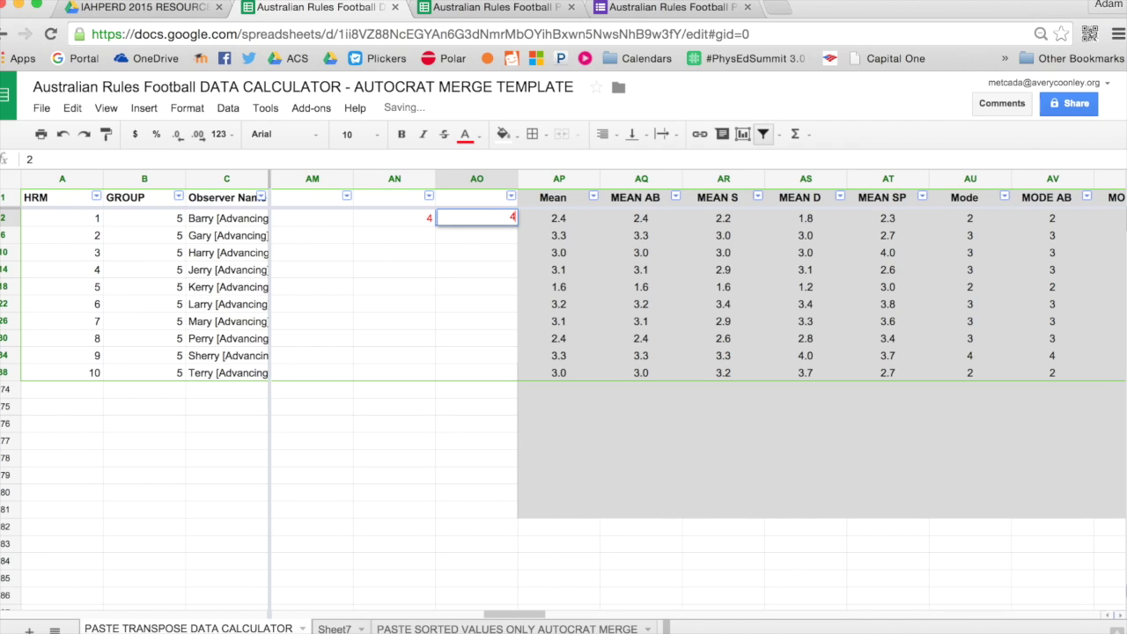
{"action": "type", "text": "4"}
{"action": "key", "text": "Left"}
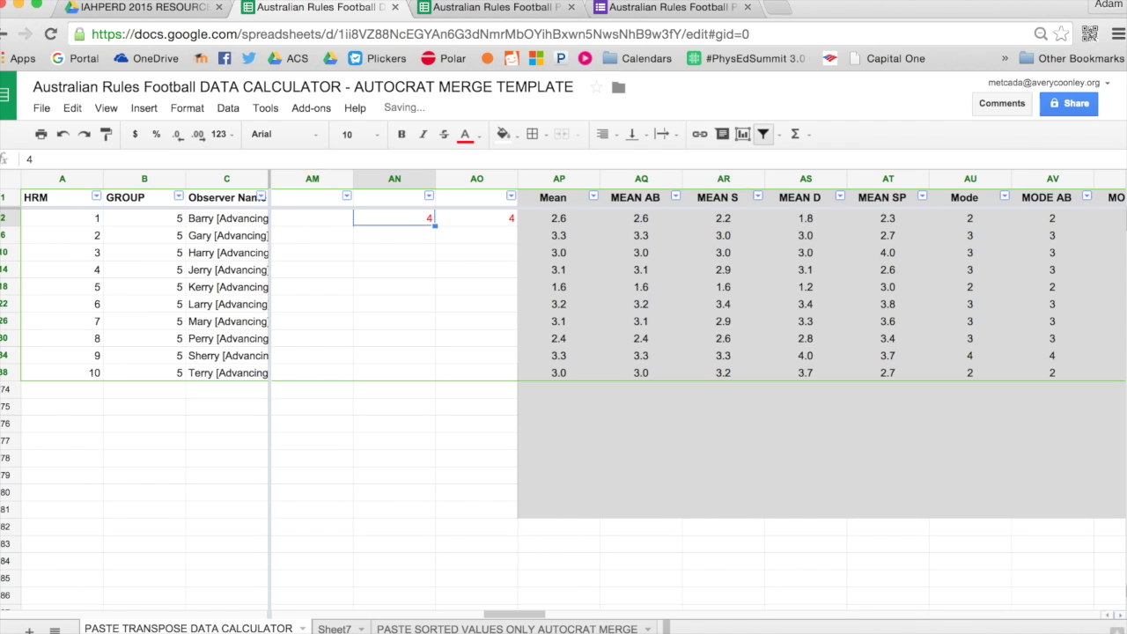
{"action": "key", "text": "Delete"}
{"action": "key", "text": "Right"}
{"action": "key", "text": "Delete"}
{"action": "key", "text": "Down"}
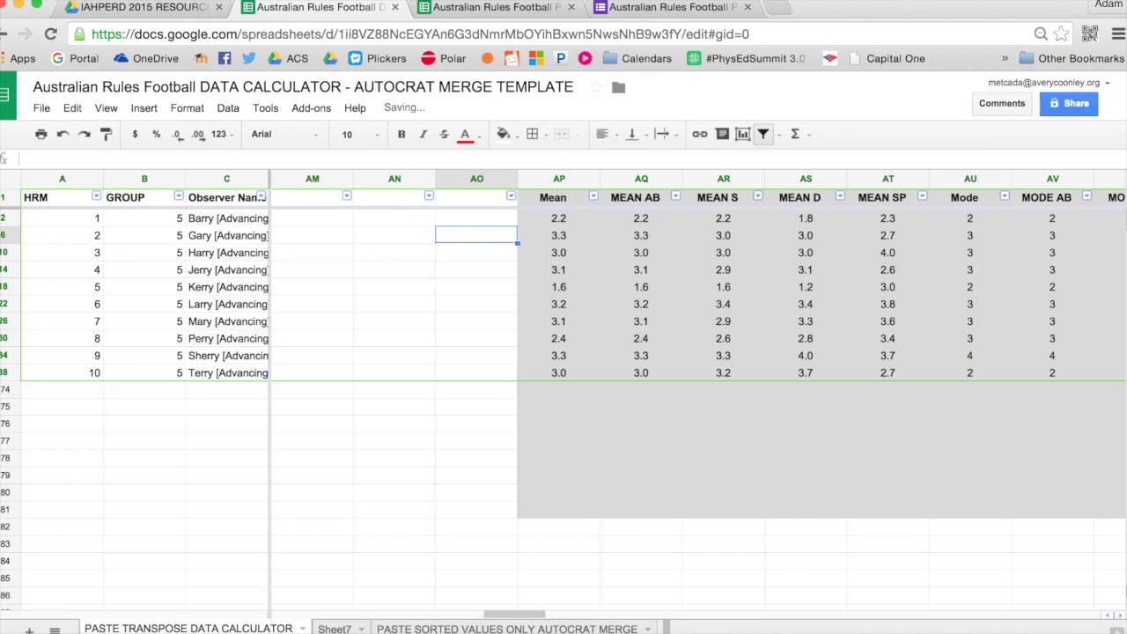
- Check the last Sportsmanship lookup formula, then copy the Mean through Mode block AP2:AU38
{"action": "scroll", "coordinate": [546, 293], "scroll_direction": "right", "scroll_amount": 3}
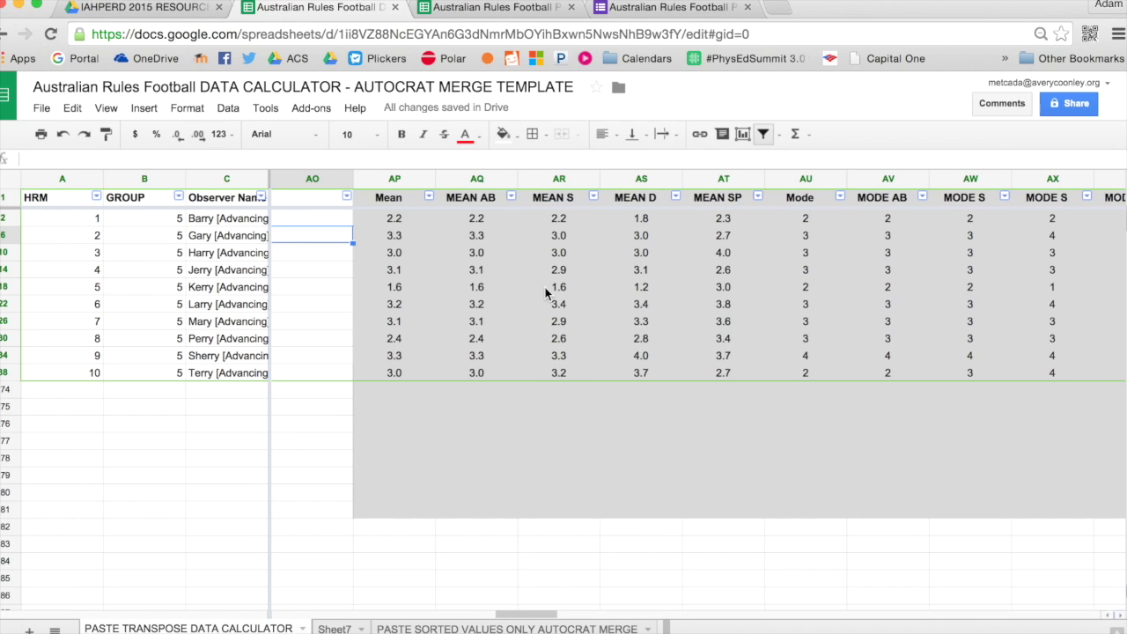
{"action": "scroll", "coordinate": [546, 293], "scroll_direction": "right", "scroll_amount": 5}
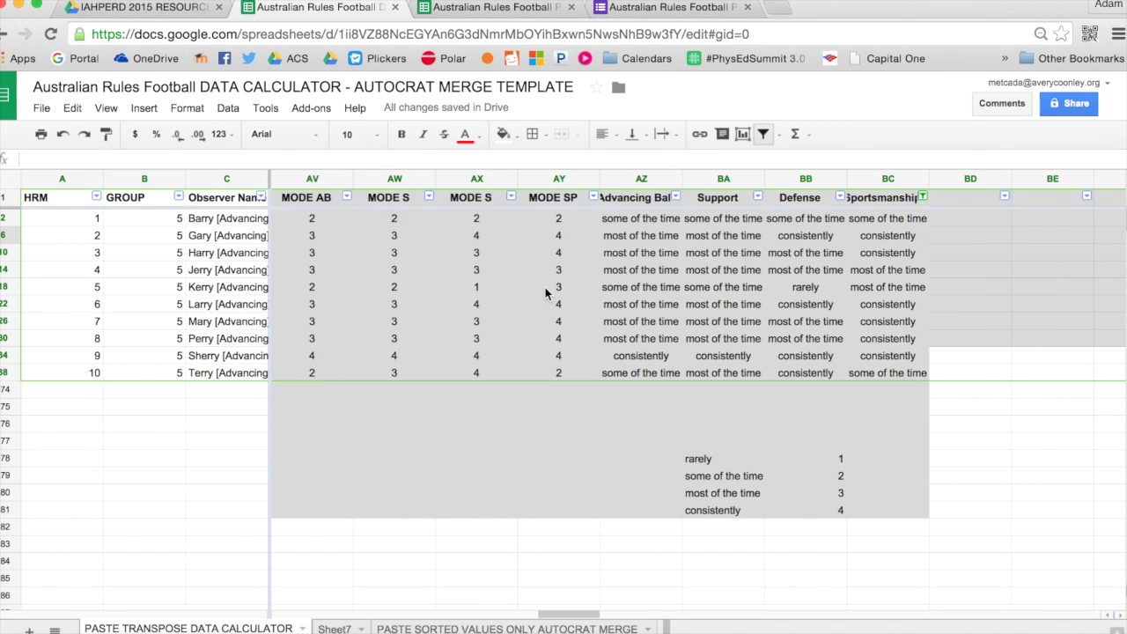
{"action": "left_click", "coordinate": [861, 373]}
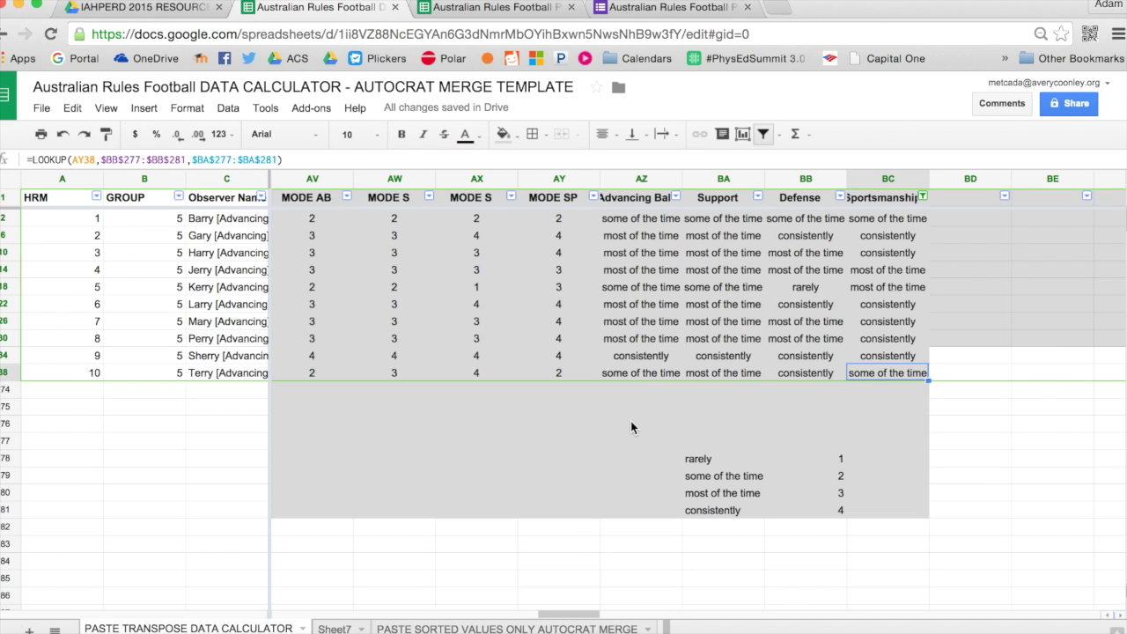
{"action": "scroll", "coordinate": [630, 421], "scroll_direction": "left", "scroll_amount": 2}
{"action": "scroll", "coordinate": [630, 421], "scroll_direction": "left", "scroll_amount": 1}
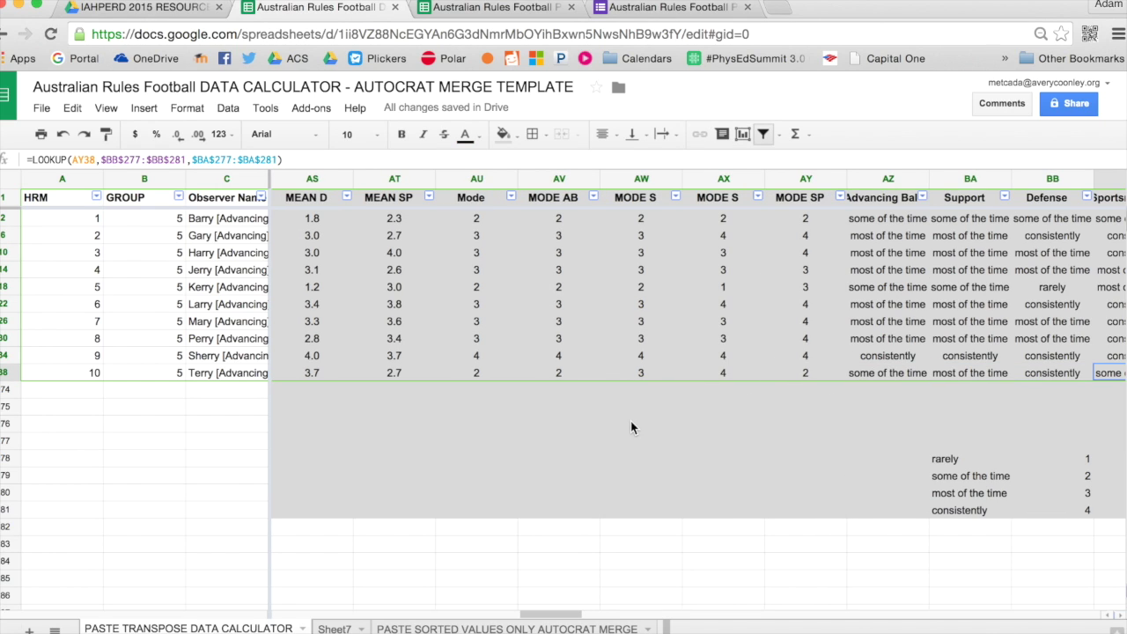
{"action": "scroll", "coordinate": [630, 427], "scroll_direction": "left", "scroll_amount": 7}
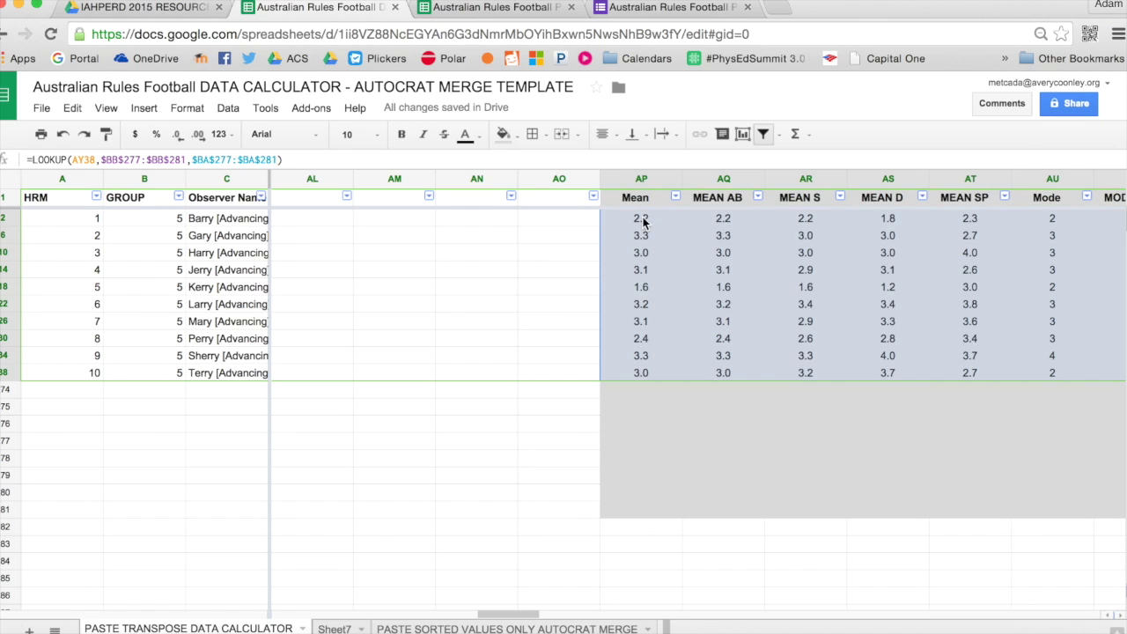
{"action": "right_click", "coordinate": [644, 223]}
{"action": "left_click", "coordinate": [667, 257]}
- Paste the figures as values only at H2 of the PASTE SORTED VALUES ONLY AUTOCRAT MERGE sheet
{"action": "left_click", "coordinate": [507, 628]}
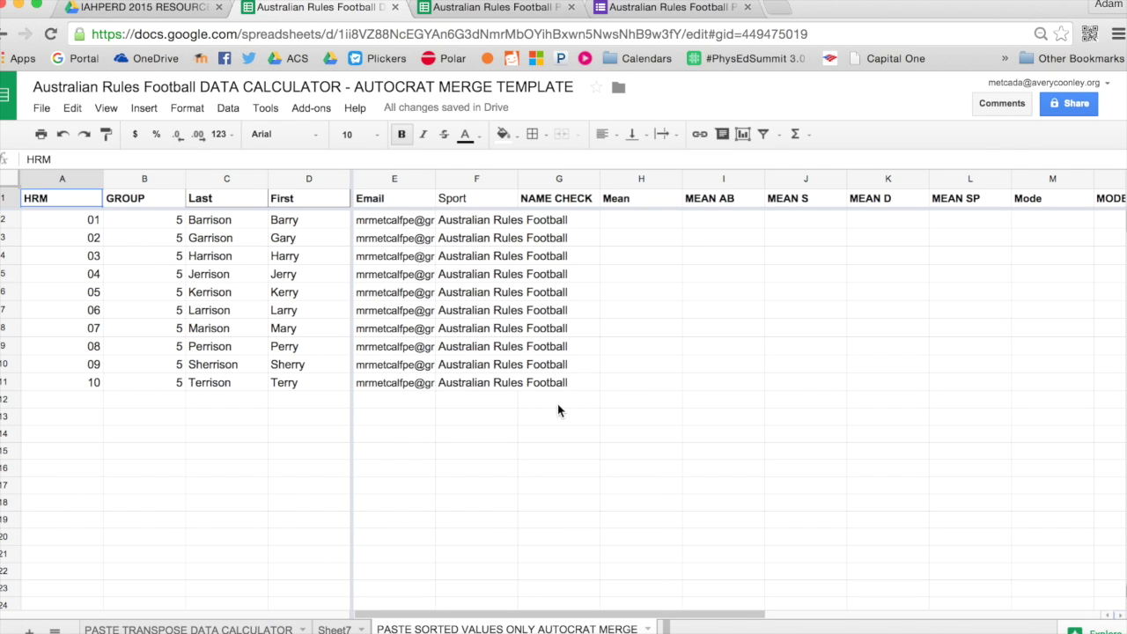
{"action": "left_click", "coordinate": [629, 215]}
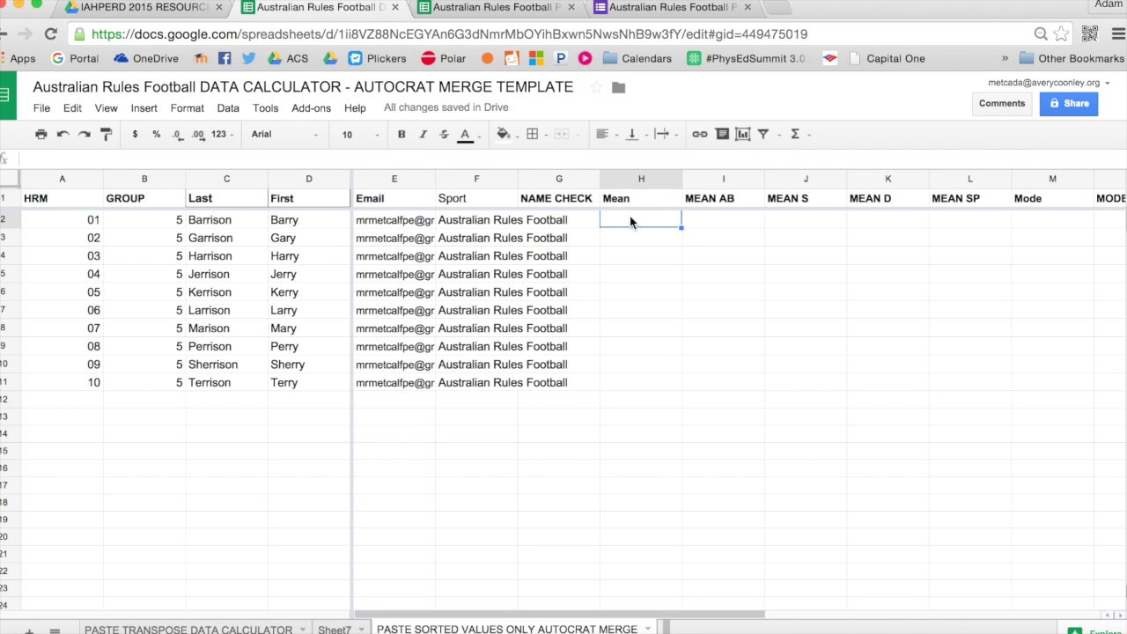
{"action": "right_click", "coordinate": [629, 216]}
{"action": "mouse_move", "coordinate": [669, 298]}
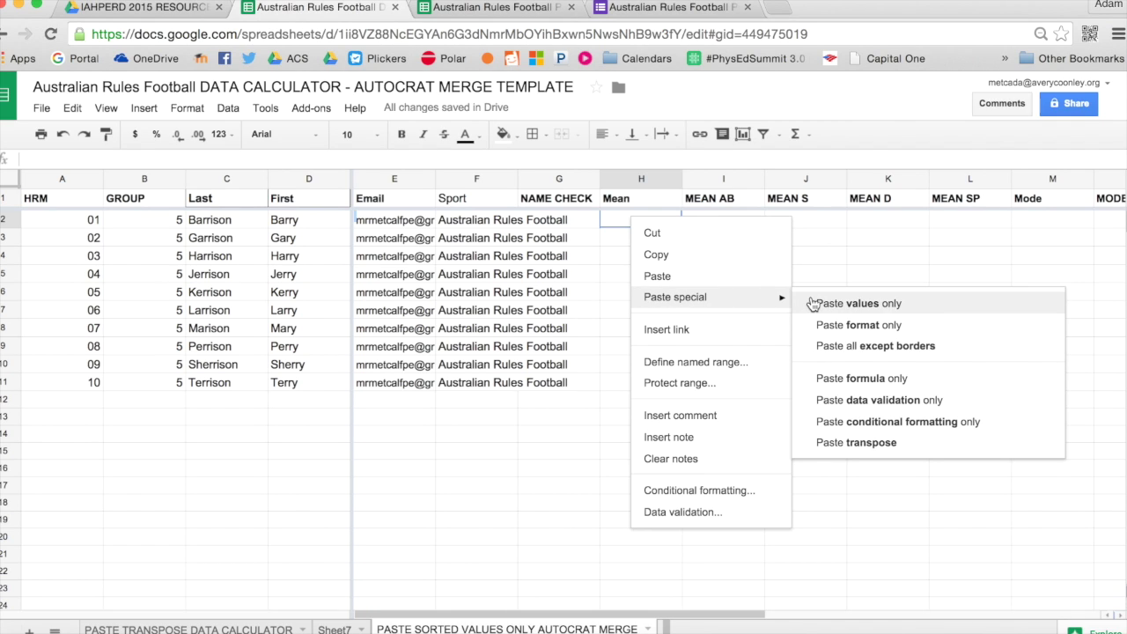
{"action": "left_click", "coordinate": [810, 302]}
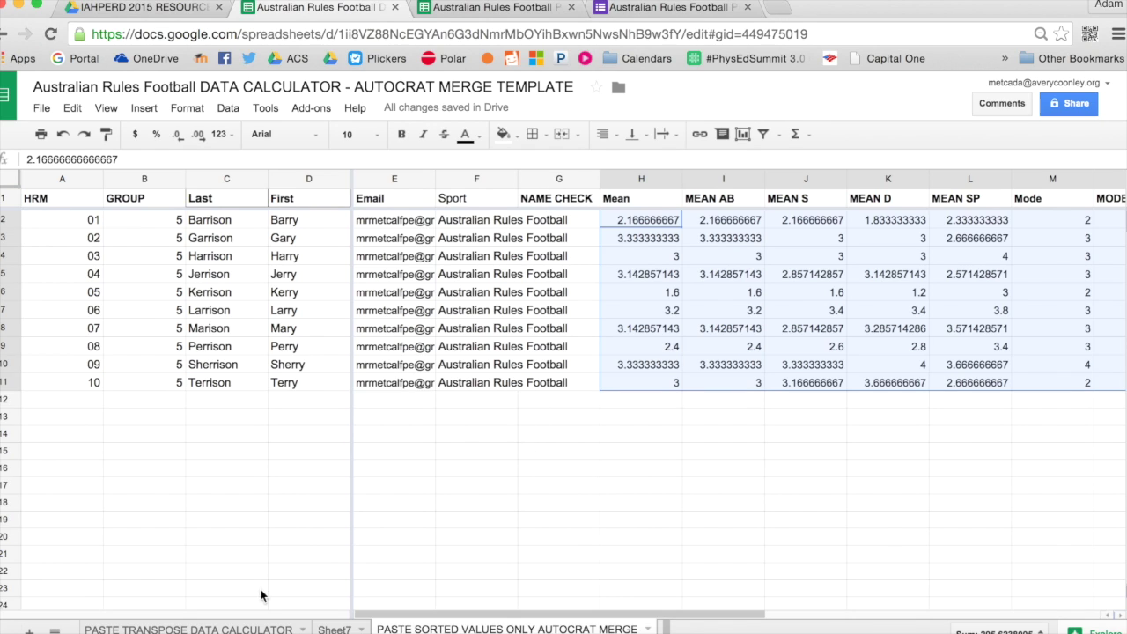
{"action": "left_click", "coordinate": [251, 629]}
{"action": "left_click", "coordinate": [253, 629]}
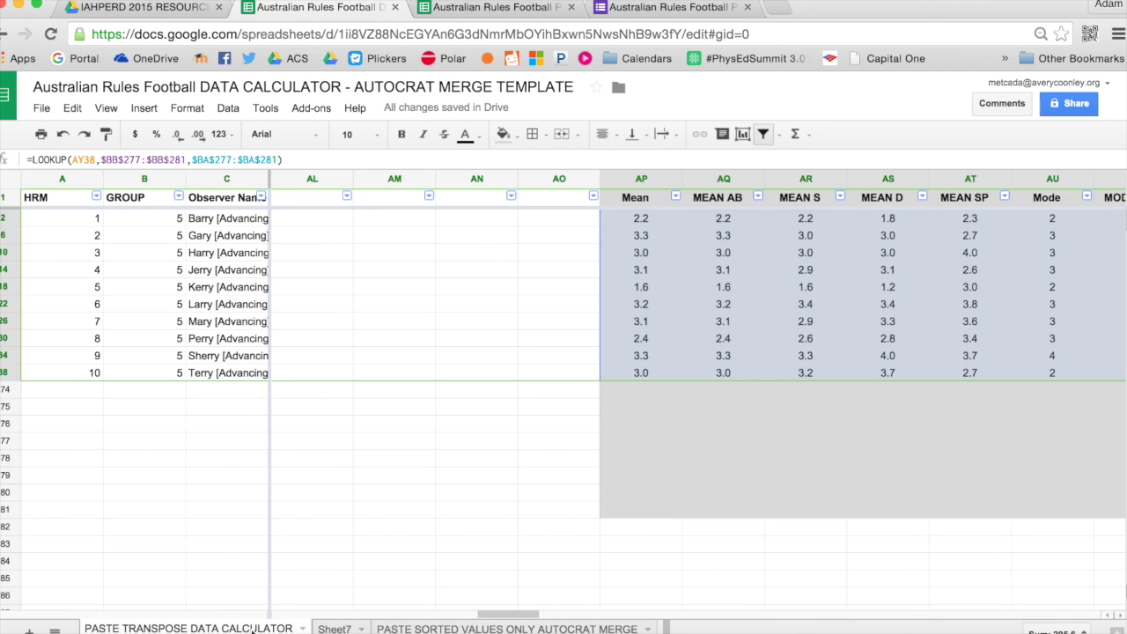
- Copy the observer names C2:C38 and paste them into the NAME CHECK column at G2
{"action": "left_click", "coordinate": [224, 223]}
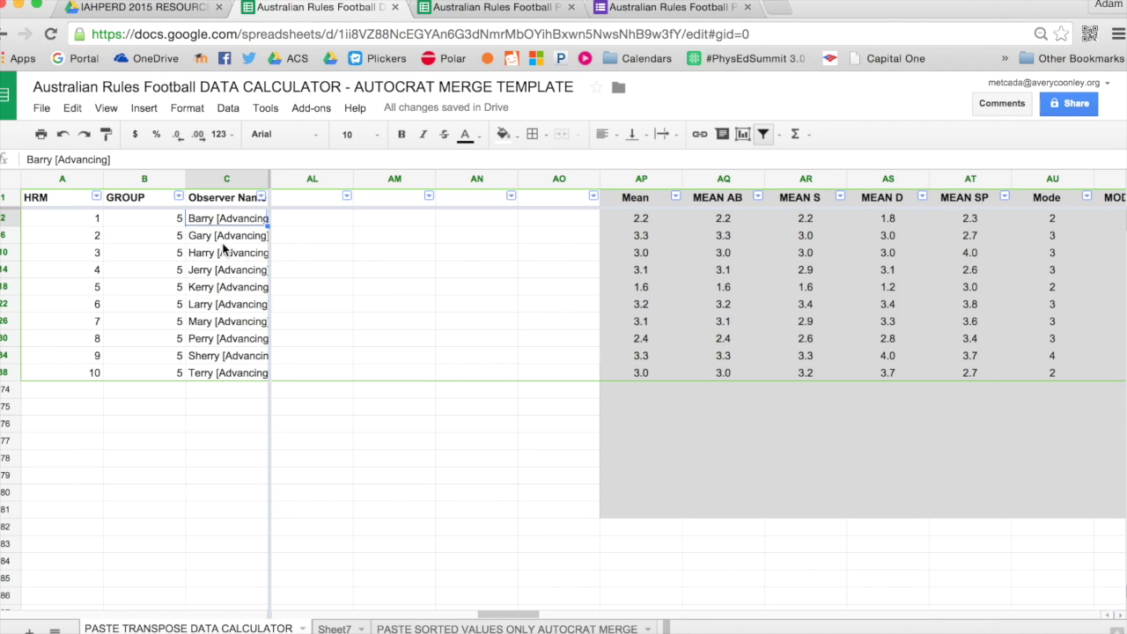
{"action": "left_click", "coordinate": [222, 377], "text": "shift"}
{"action": "right_click", "coordinate": [222, 378]}
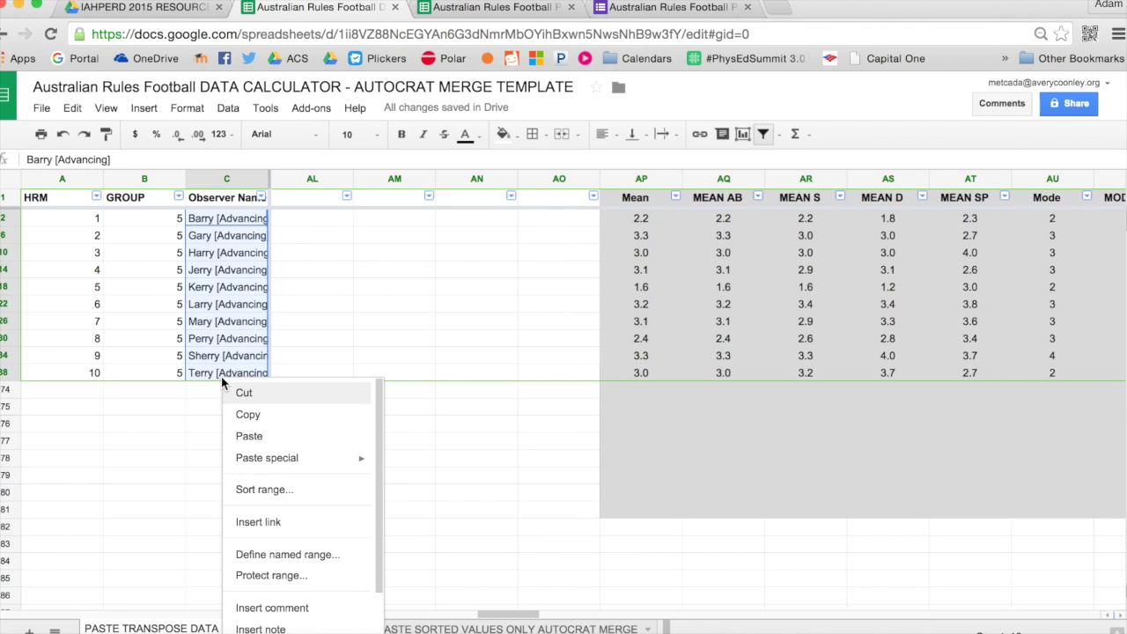
{"action": "left_click", "coordinate": [245, 421]}
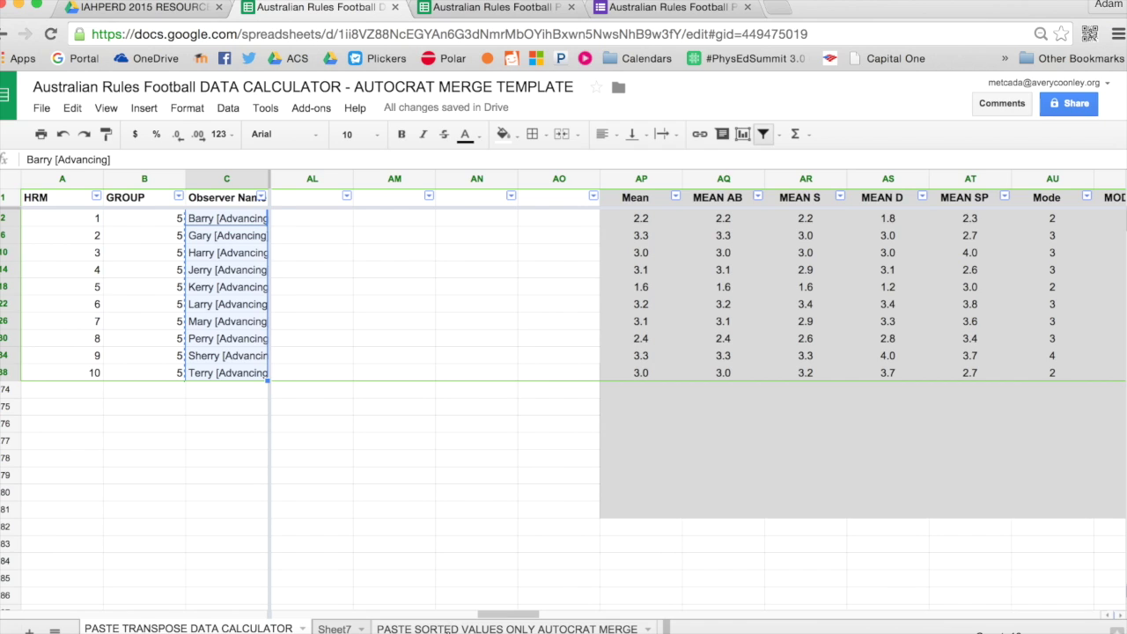
{"action": "left_click", "coordinate": [507, 628]}
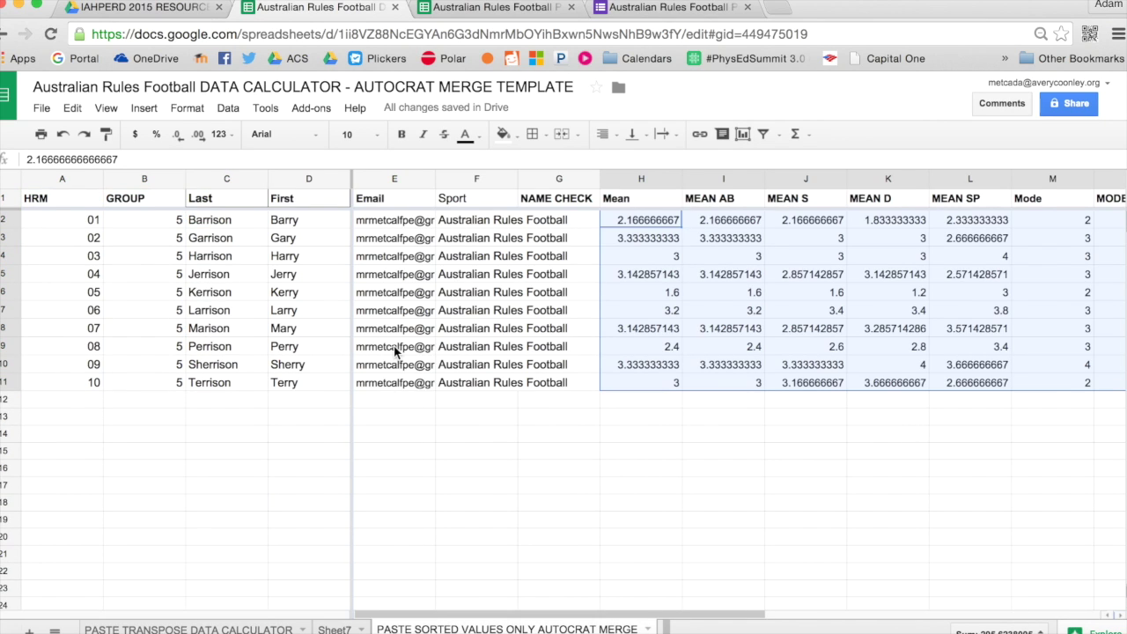
{"action": "left_click", "coordinate": [577, 225]}
{"action": "key", "text": "ctrl+shift+v"}
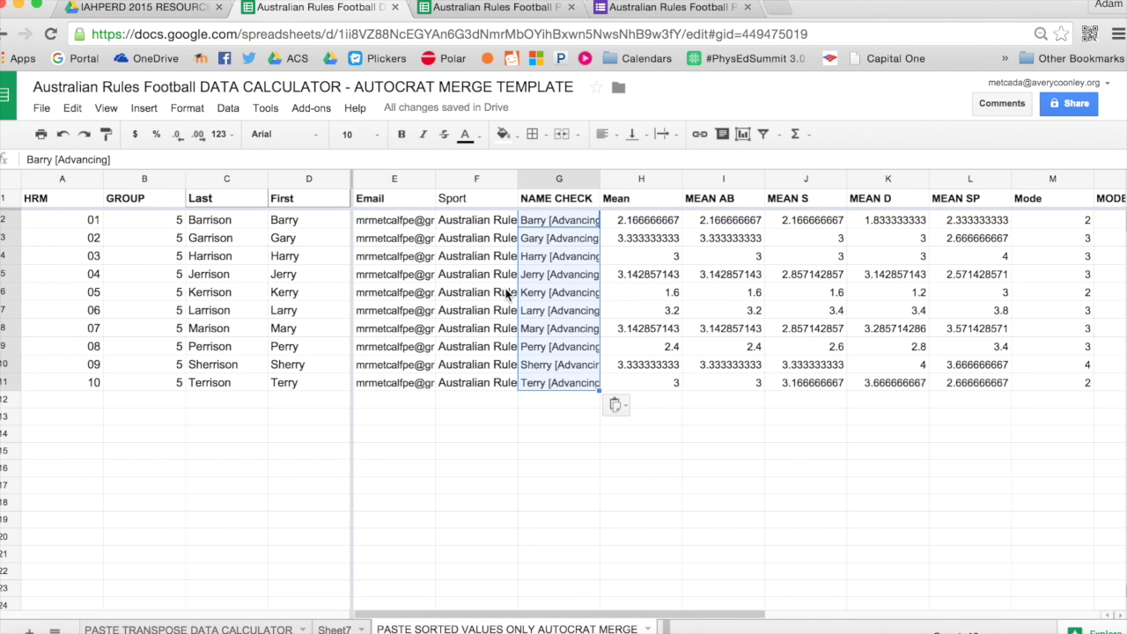
- Open the Peer Assessment Email Autocrat Template document from the Drive folder
{"action": "scroll", "coordinate": [507, 281], "scroll_direction": "right", "scroll_amount": 7}
{"action": "scroll", "coordinate": [507, 294], "scroll_direction": "right", "scroll_amount": 1}
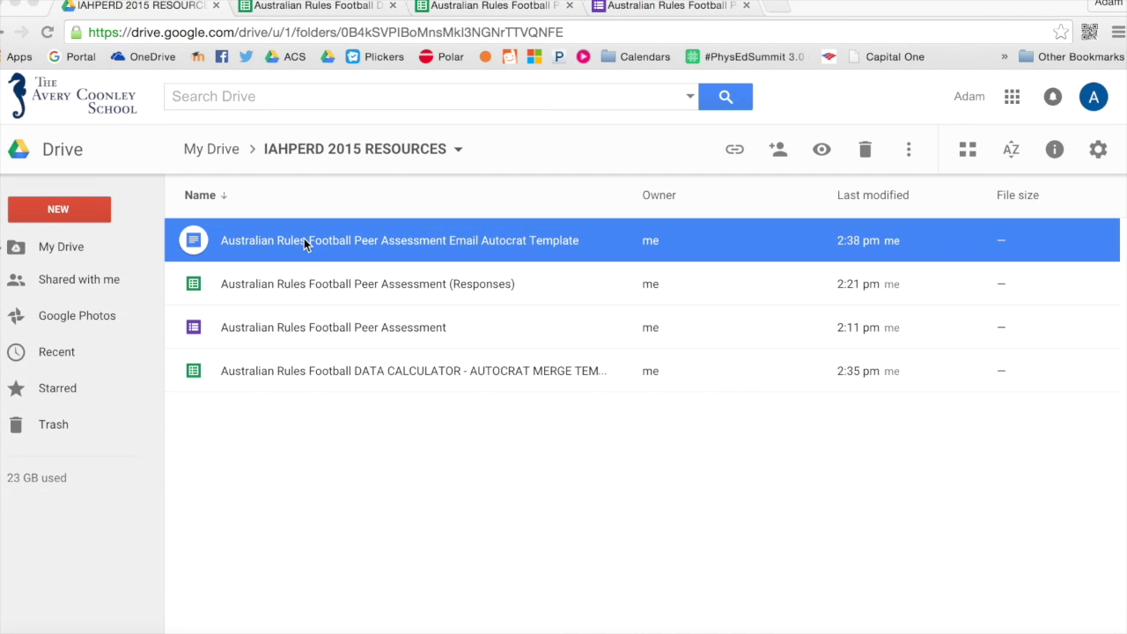
{"action": "double_click", "coordinate": [303, 243]}
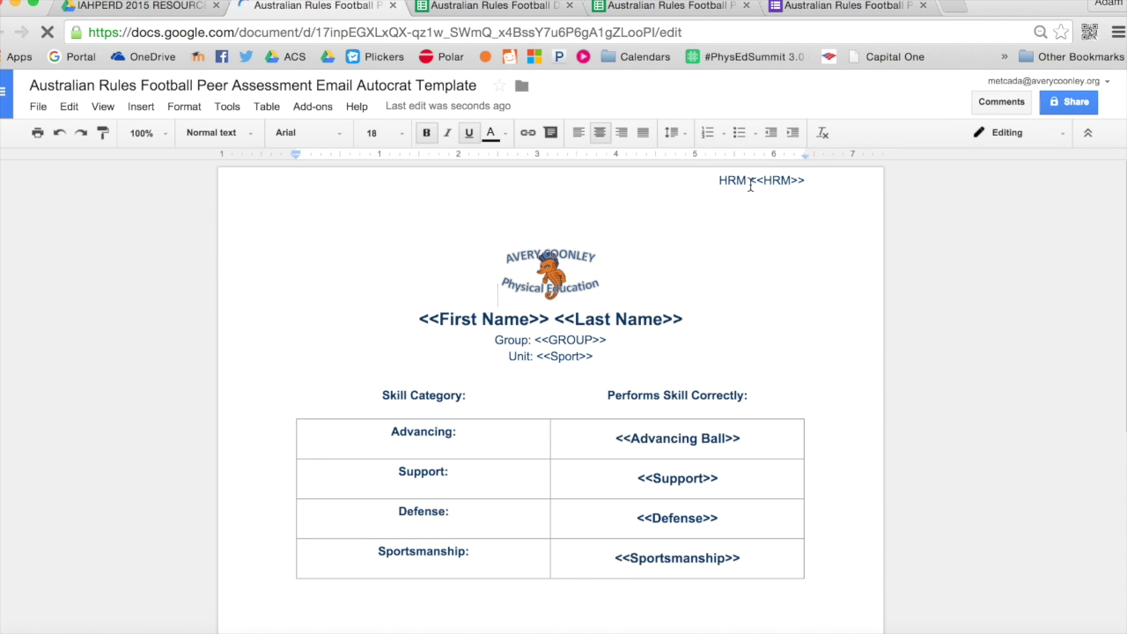
- Look over the template's logo, merge tags and rubric image, then close the document
{"action": "left_click", "coordinate": [582, 268]}
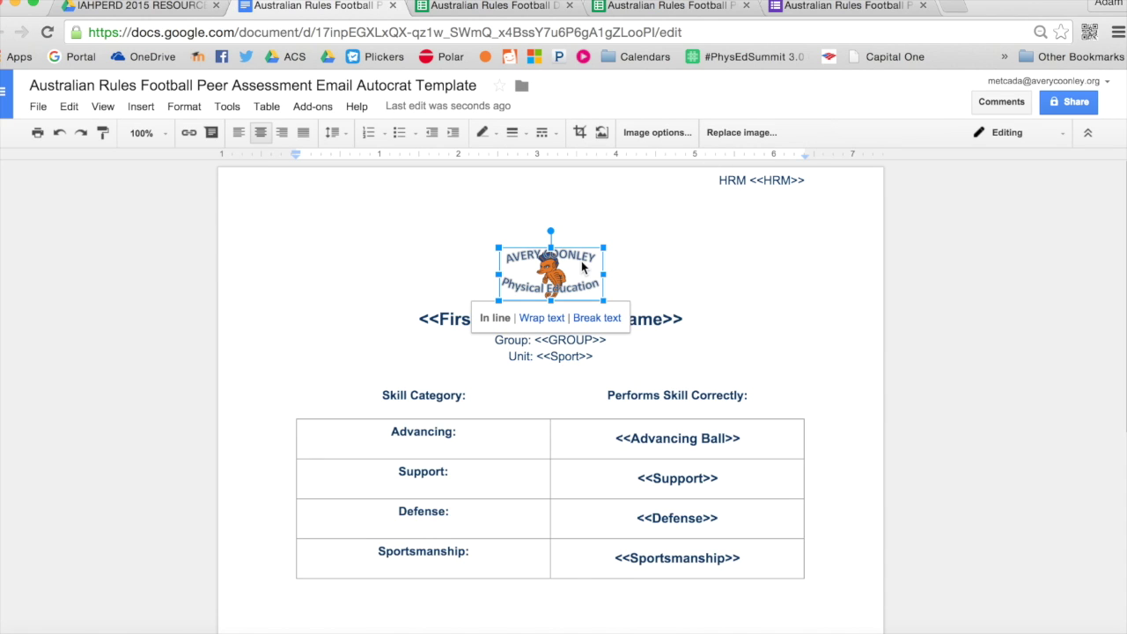
{"action": "left_click", "coordinate": [663, 256]}
{"action": "scroll", "coordinate": [612, 321], "scroll_direction": "down", "scroll_amount": 3}
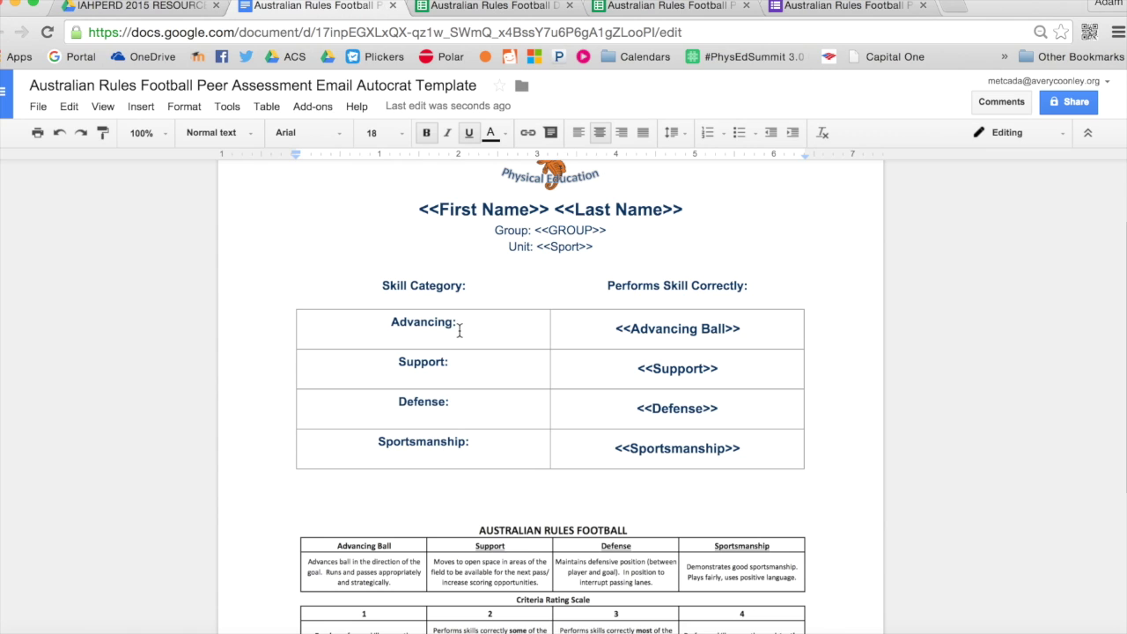
{"action": "scroll", "coordinate": [458, 330], "scroll_direction": "down", "scroll_amount": 4}
{"action": "scroll", "coordinate": [458, 330], "scroll_direction": "down", "scroll_amount": 1}
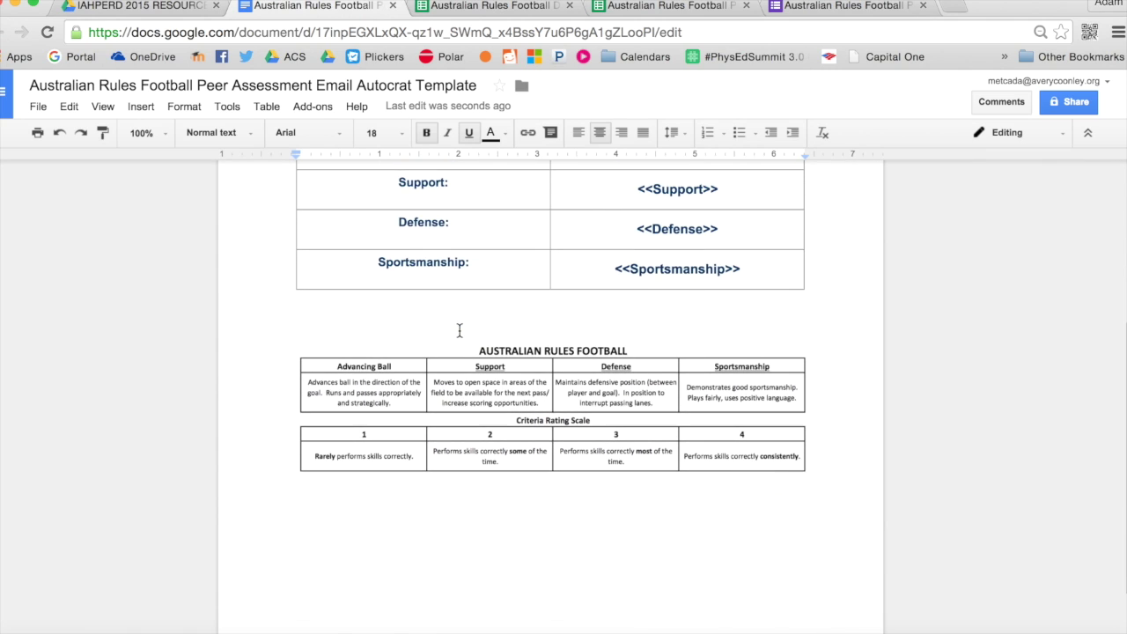
{"action": "left_click", "coordinate": [459, 380]}
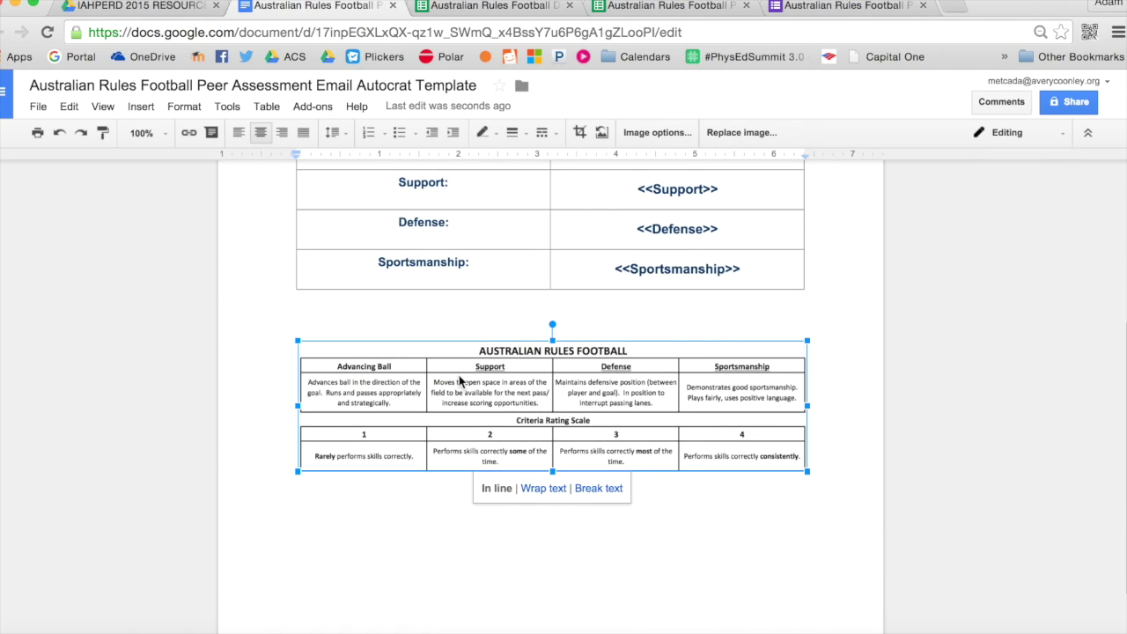
{"action": "left_click", "coordinate": [468, 305]}
{"action": "scroll", "coordinate": [468, 305], "scroll_direction": "up", "scroll_amount": 7}
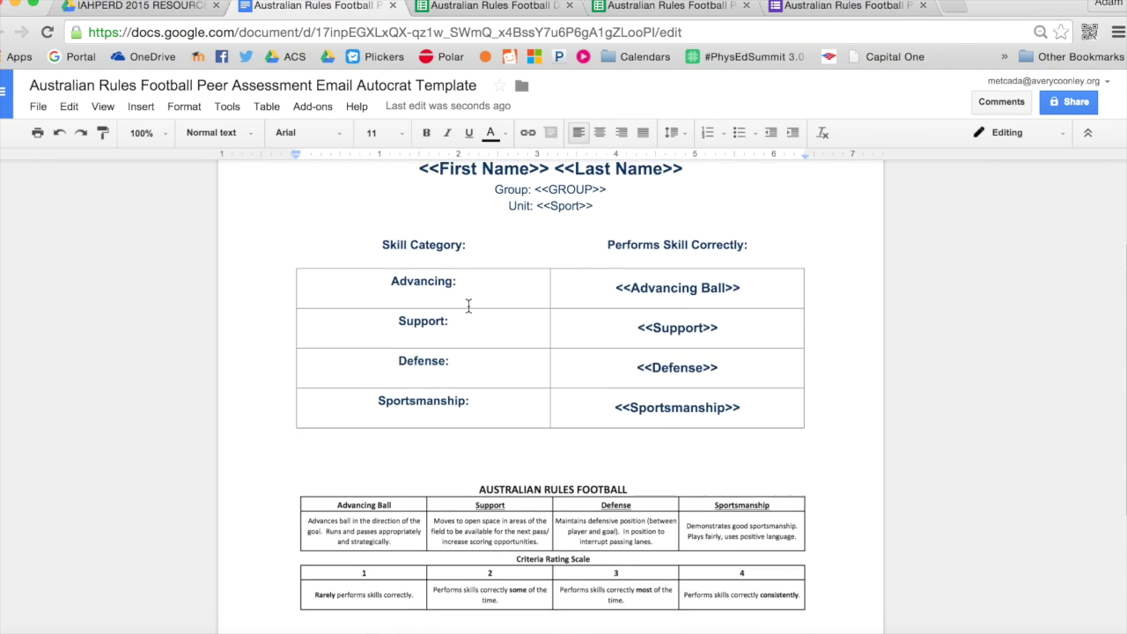
{"action": "scroll", "coordinate": [468, 305], "scroll_direction": "up", "scroll_amount": 2}
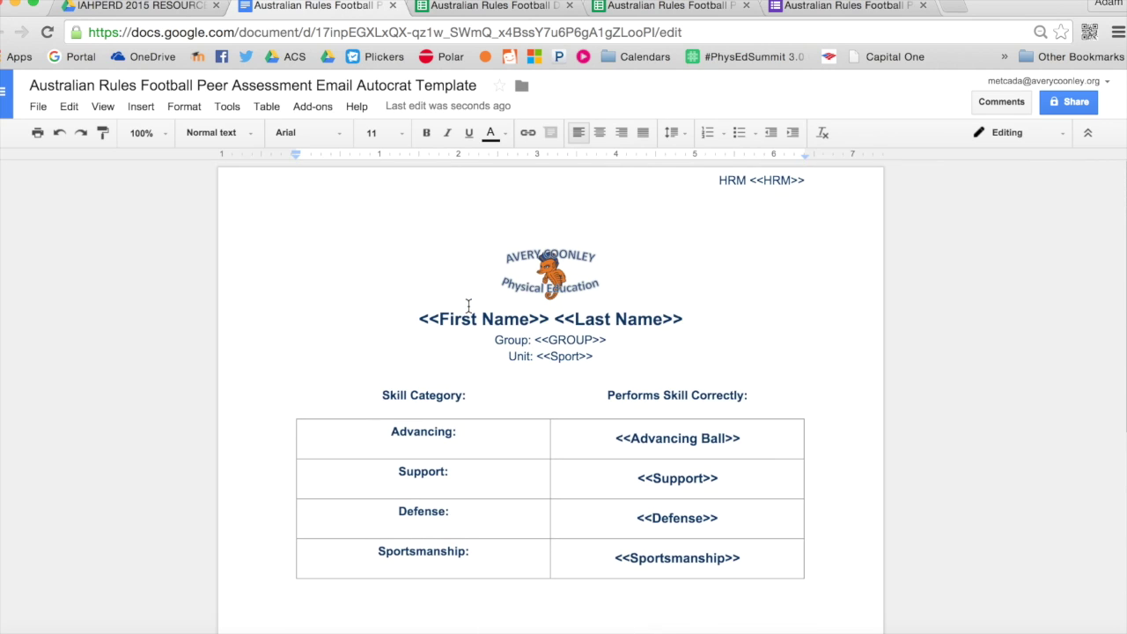
{"action": "left_click", "coordinate": [393, 5]}
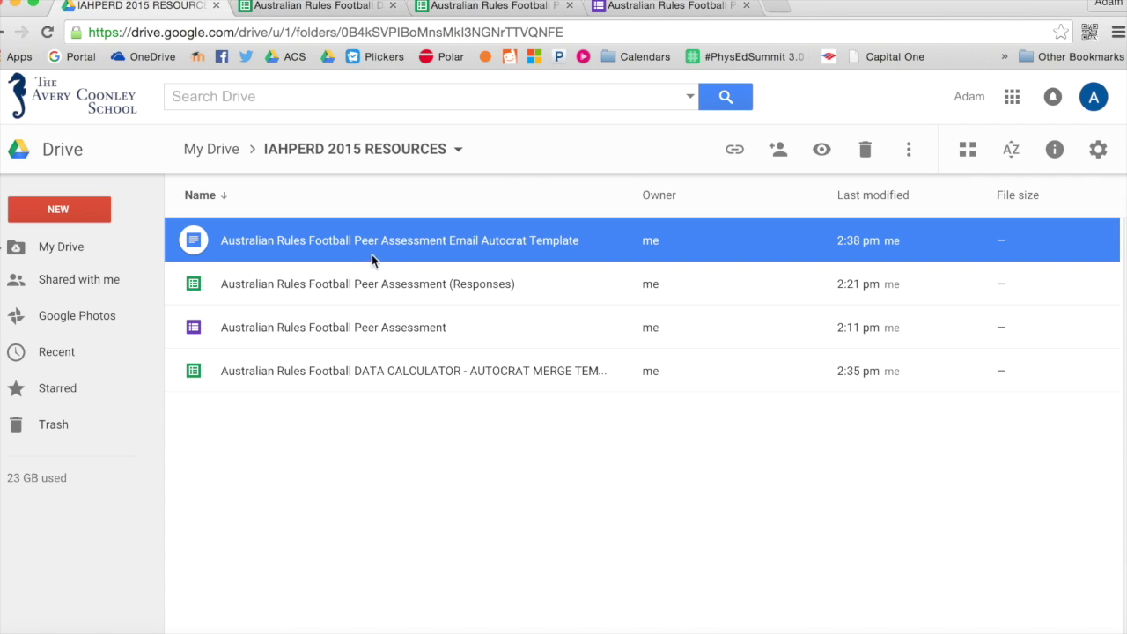
- Open the Australian Rules DATA CALCULATOR - AUTOCRAT MERGE TEMPLATE spreadsheet and scroll across its calculator tab
{"action": "double_click", "coordinate": [342, 371]}
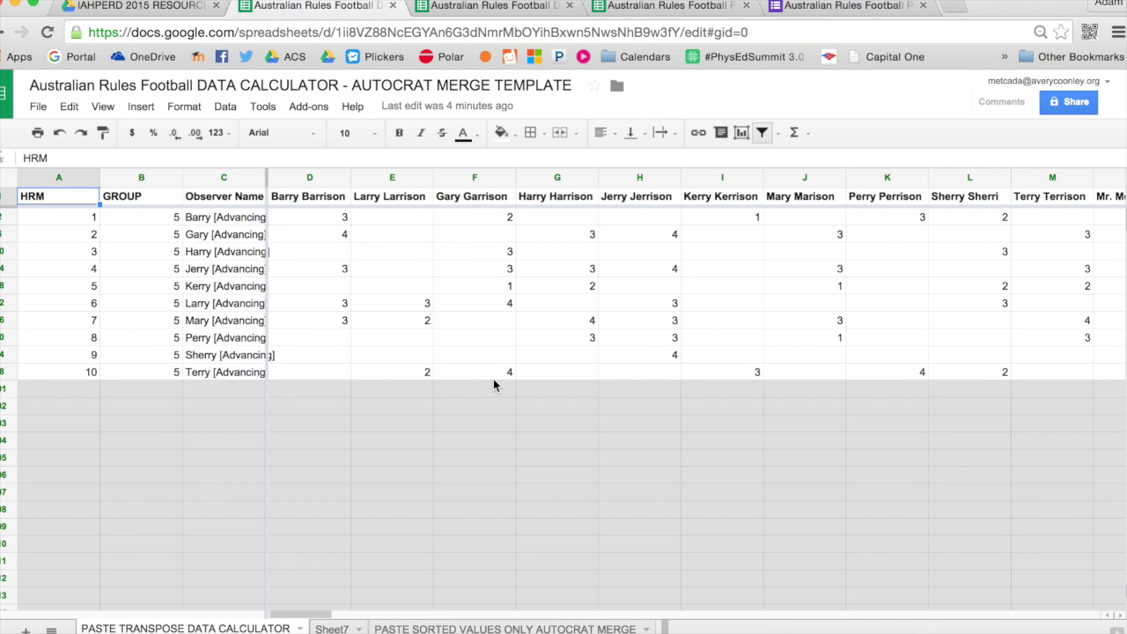
{"action": "scroll", "coordinate": [493, 385], "scroll_direction": "right", "scroll_amount": 4}
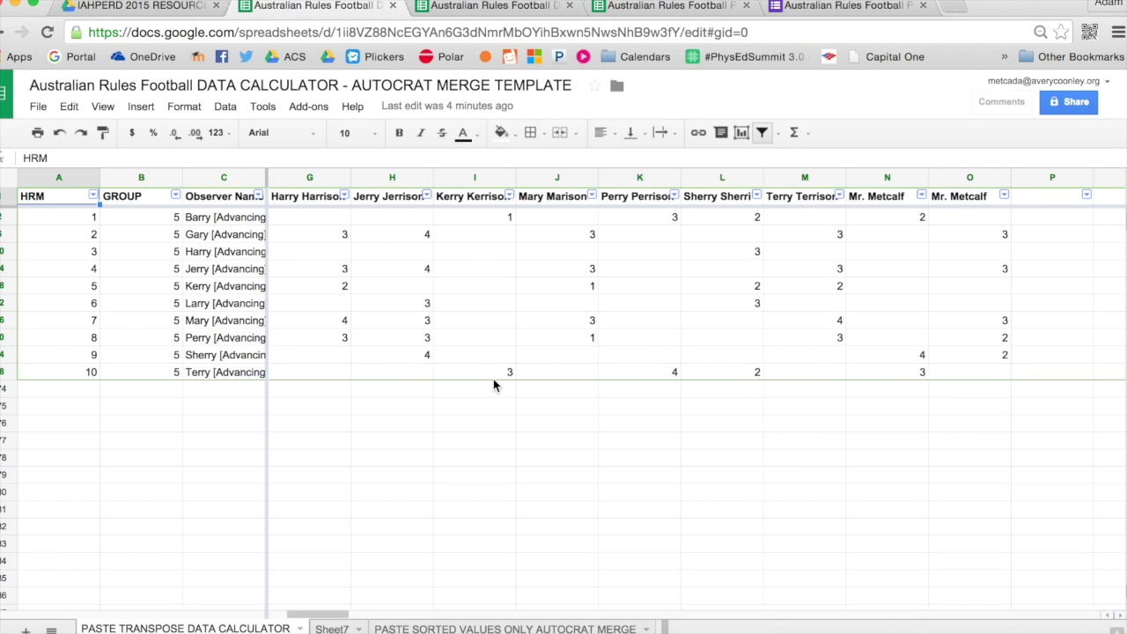
- On the PASTE SORTED VALUES ONLY AUTOCRAT MERGE sheet, launch autoCrat and begin a new merge job
{"action": "left_click", "coordinate": [464, 628]}
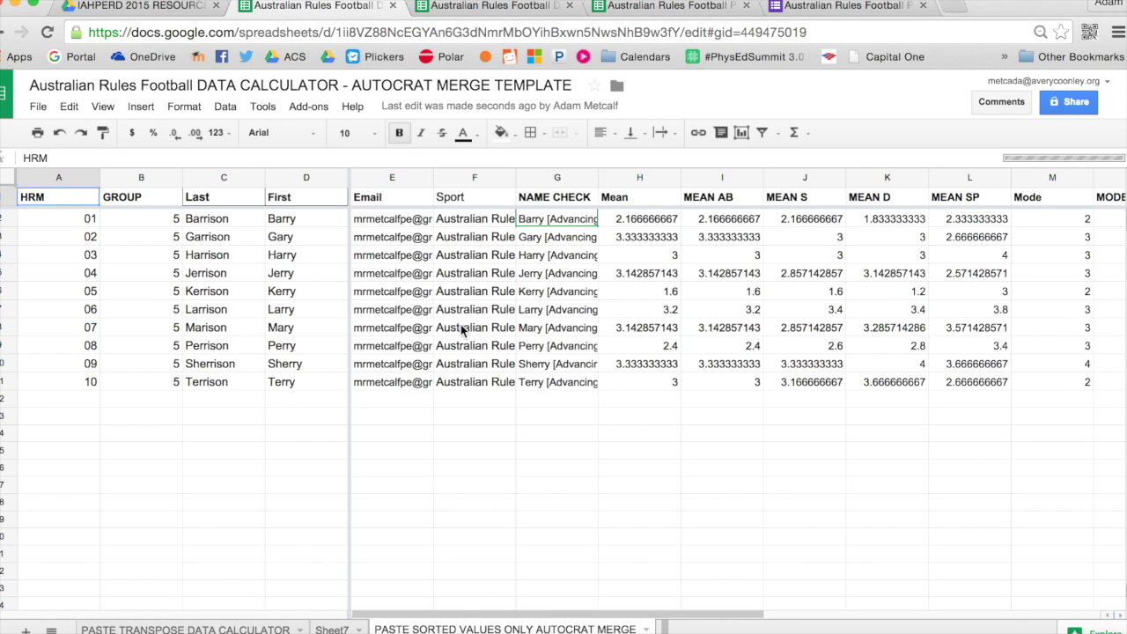
{"action": "scroll", "coordinate": [461, 329], "scroll_direction": "right", "scroll_amount": 8}
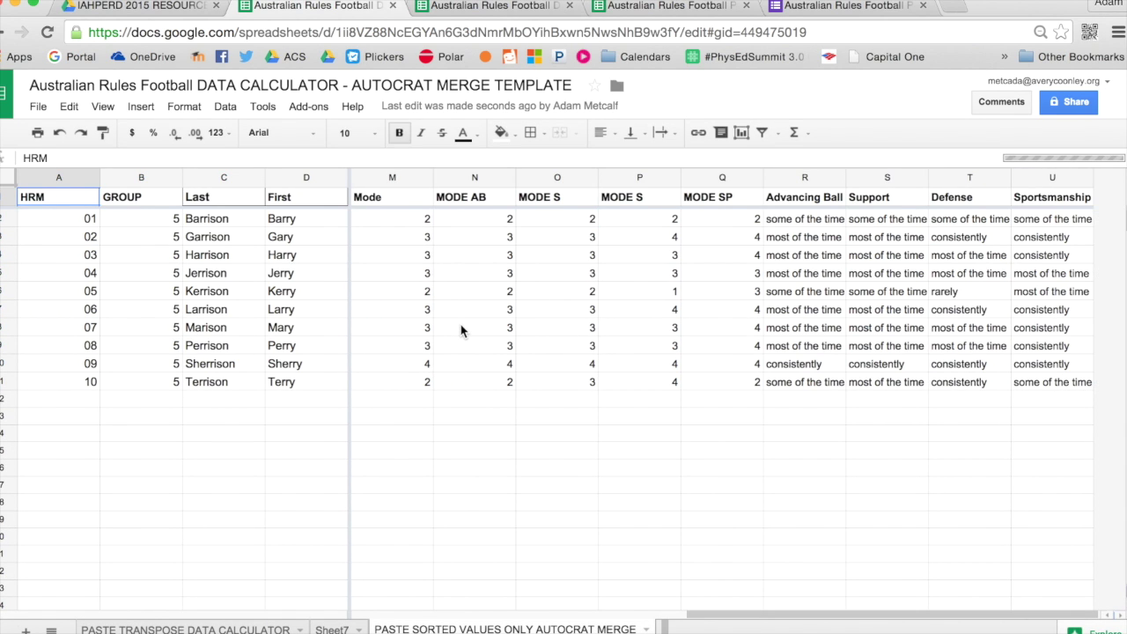
{"action": "left_click", "coordinate": [313, 109]}
{"action": "mouse_move", "coordinate": [317, 140]}
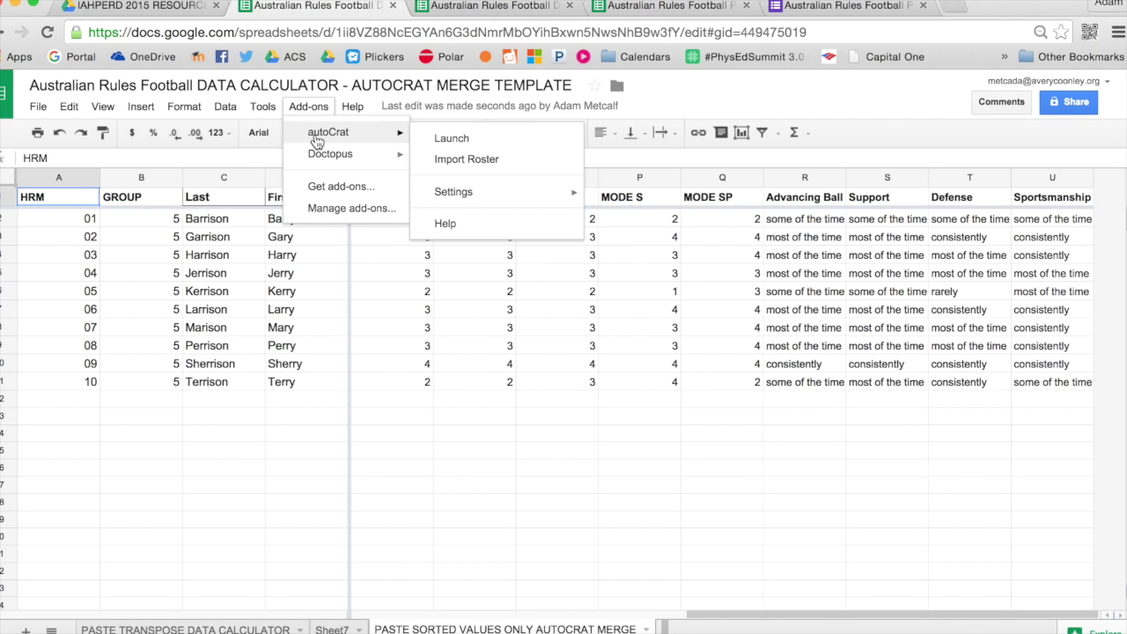
{"action": "left_click", "coordinate": [431, 138]}
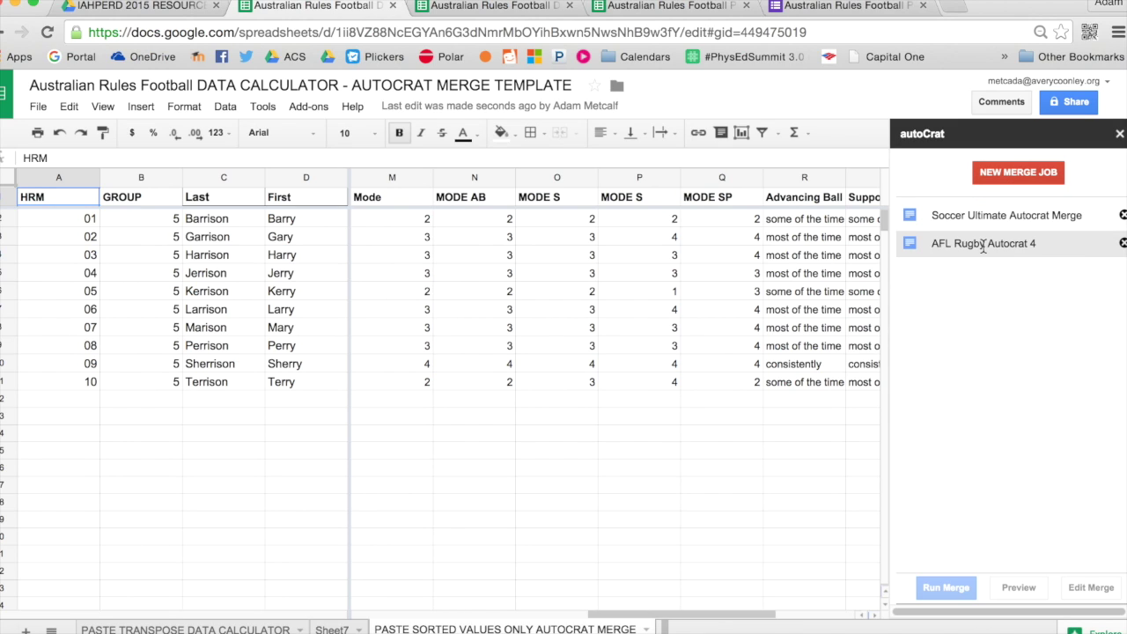
{"action": "left_click", "coordinate": [1008, 177]}
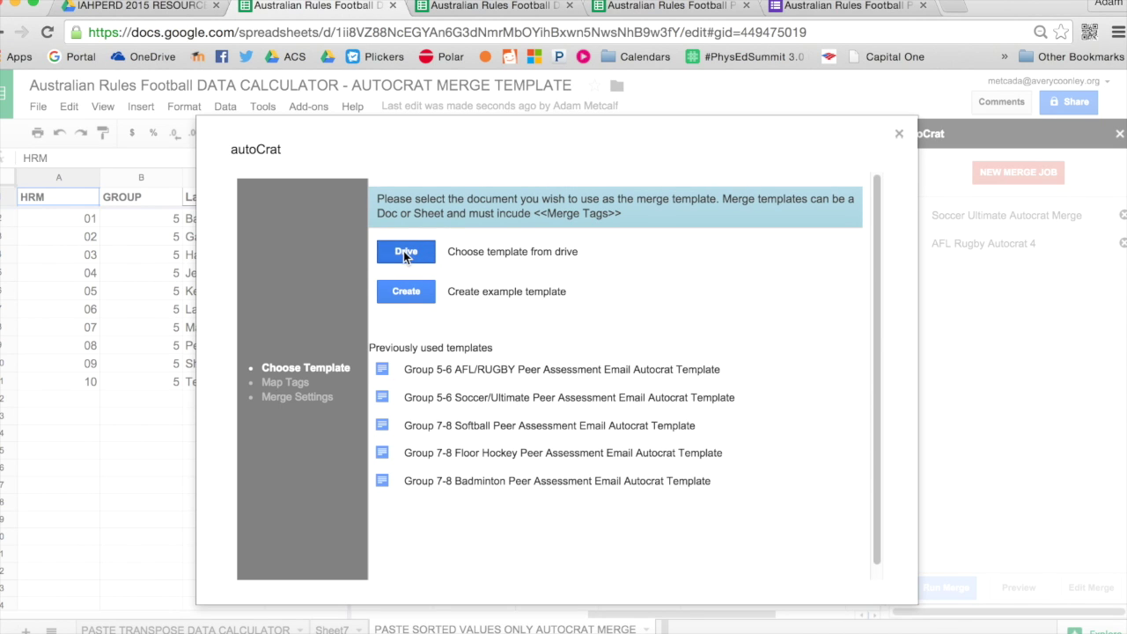
- Select the Australian Rules doc in the IAHPERD 2015 RESOURCES Drive folder as the template
{"action": "left_click", "coordinate": [403, 251]}
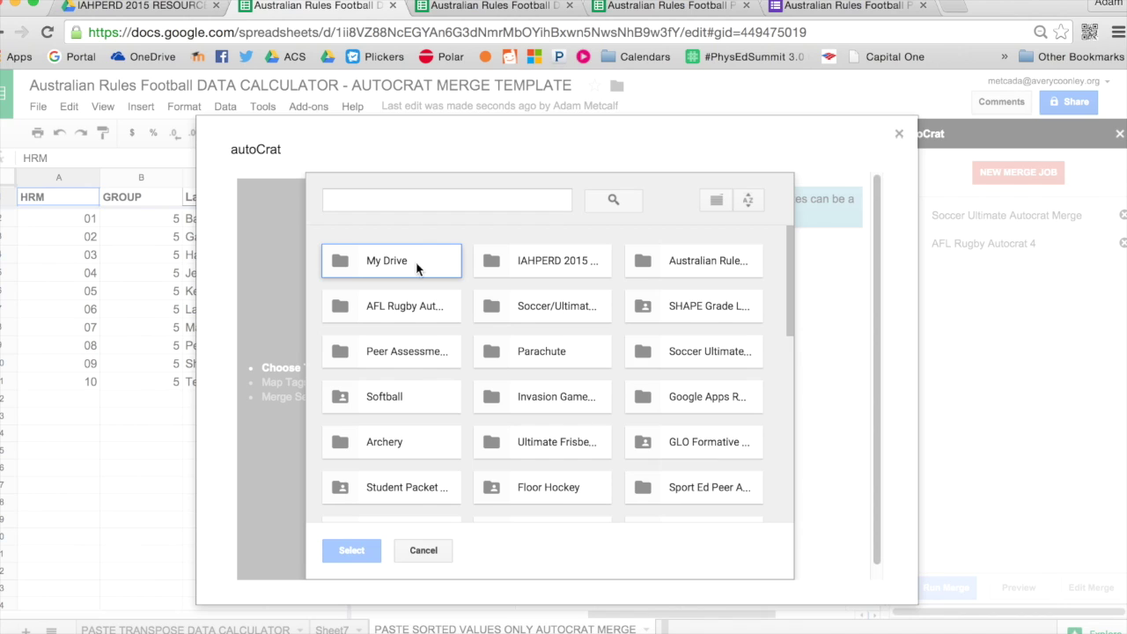
{"action": "double_click", "coordinate": [546, 263]}
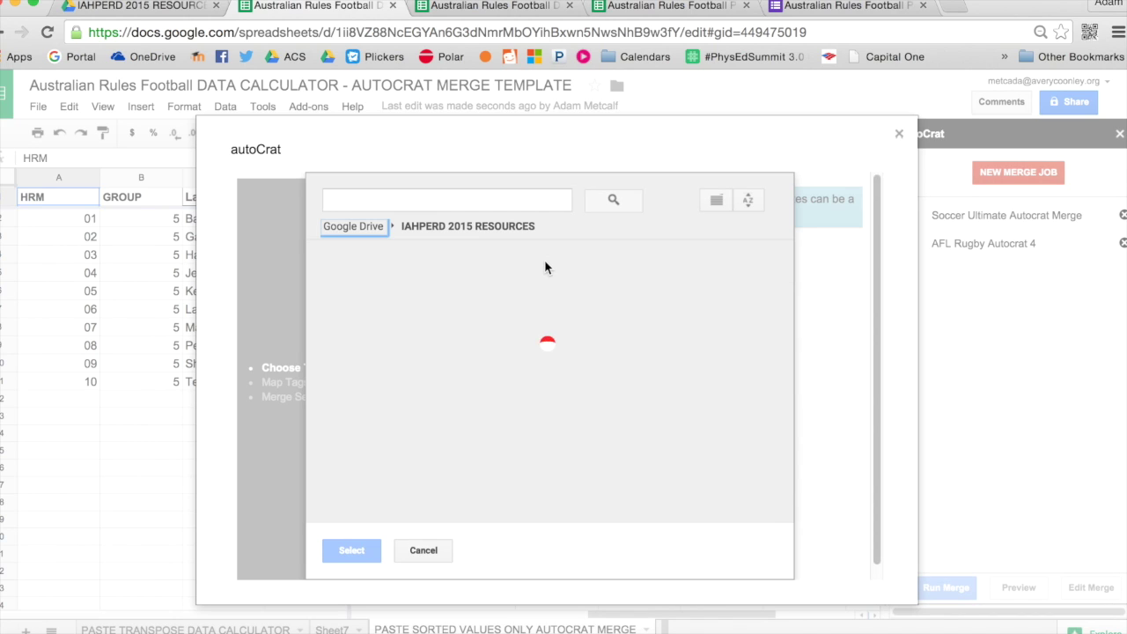
{"action": "left_click", "coordinate": [399, 326]}
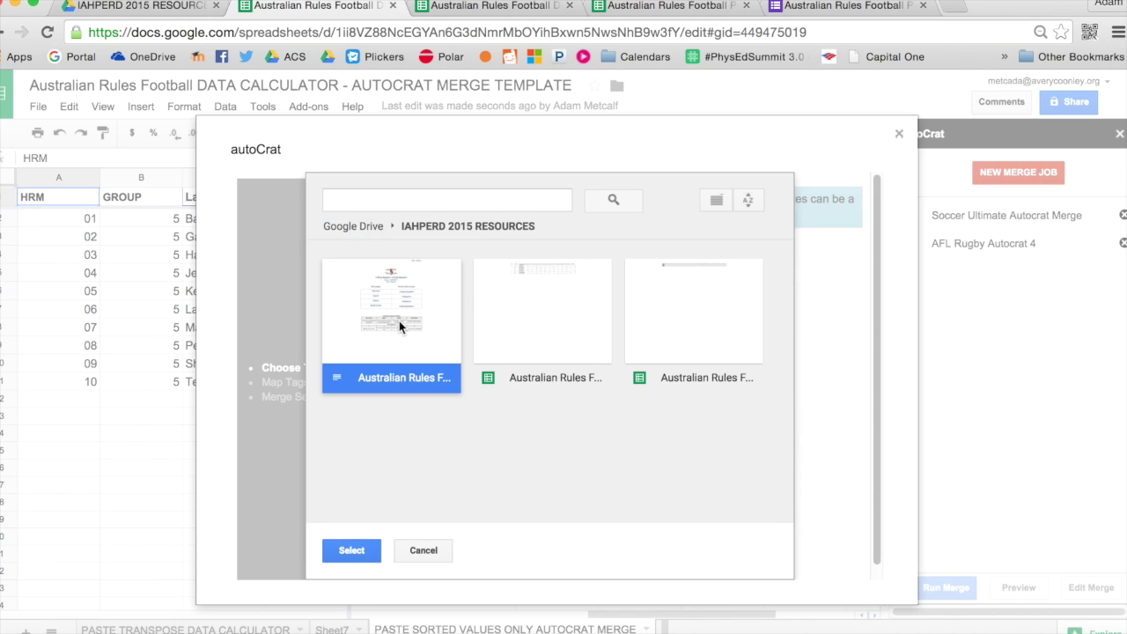
{"action": "left_click", "coordinate": [350, 557]}
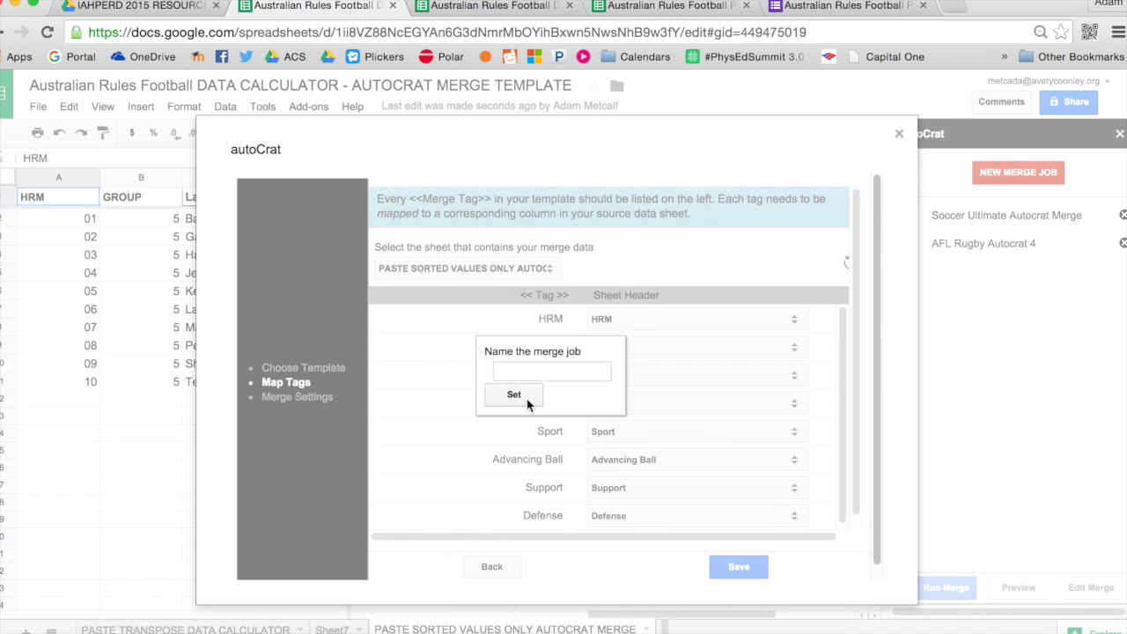
- Name the merge job 'Aussie Rules Autocrat'
{"action": "left_click", "coordinate": [537, 372]}
{"action": "type", "text": "Aussie Rules Autocrat"}
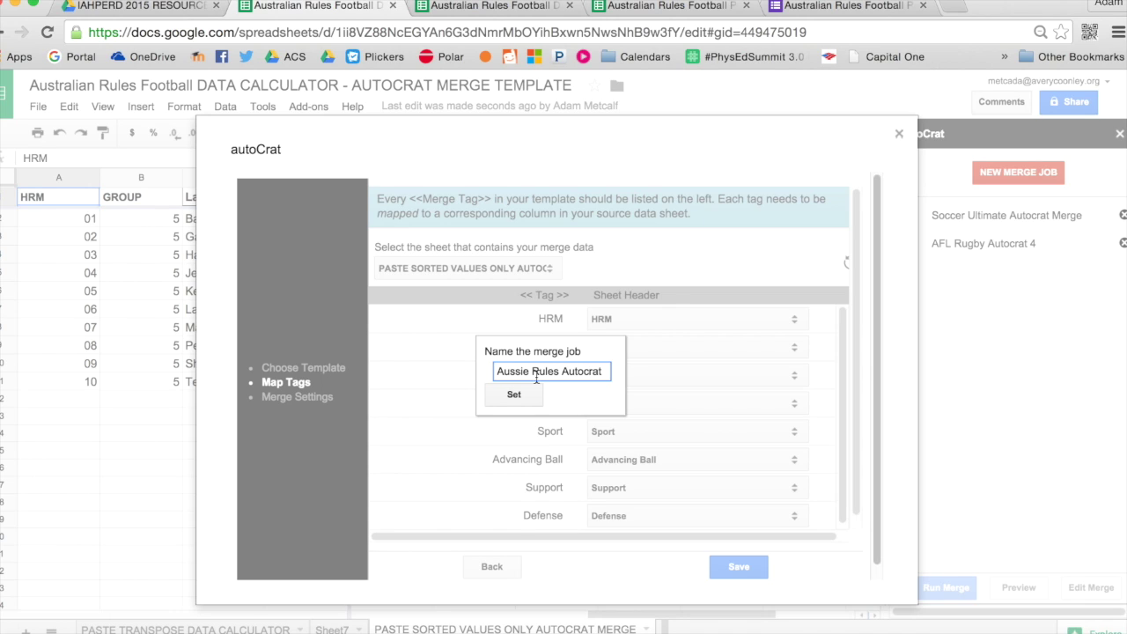
{"action": "left_click", "coordinate": [517, 396]}
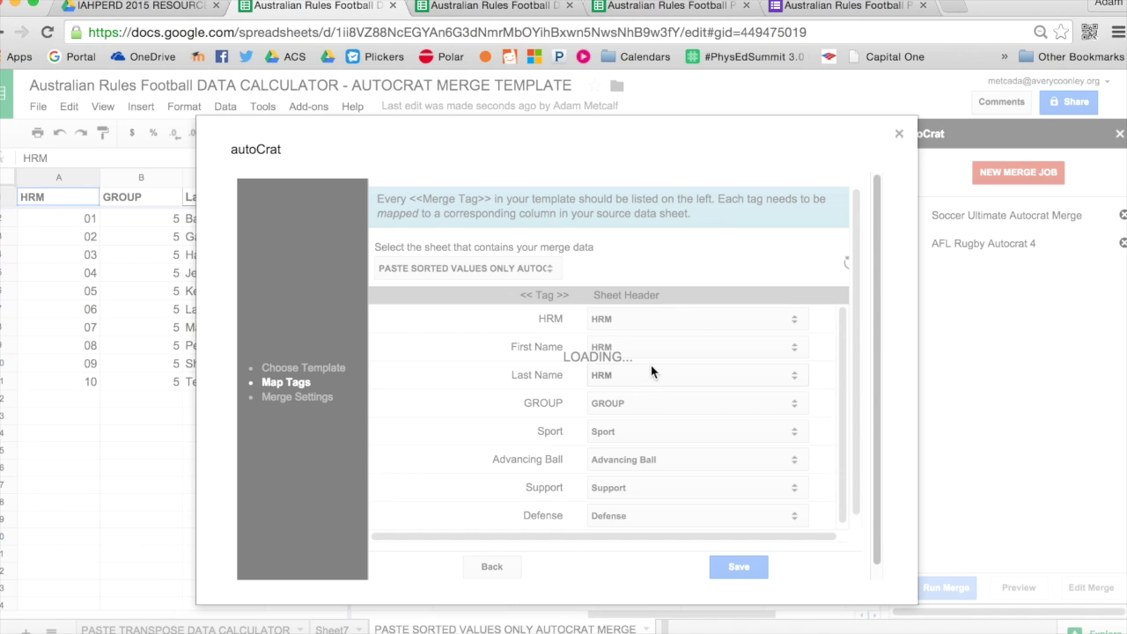
- Map the First Name tag to First and Last Name to Last, then save the mapping
{"action": "left_click", "coordinate": [730, 351]}
{"action": "left_click", "coordinate": [704, 378]}
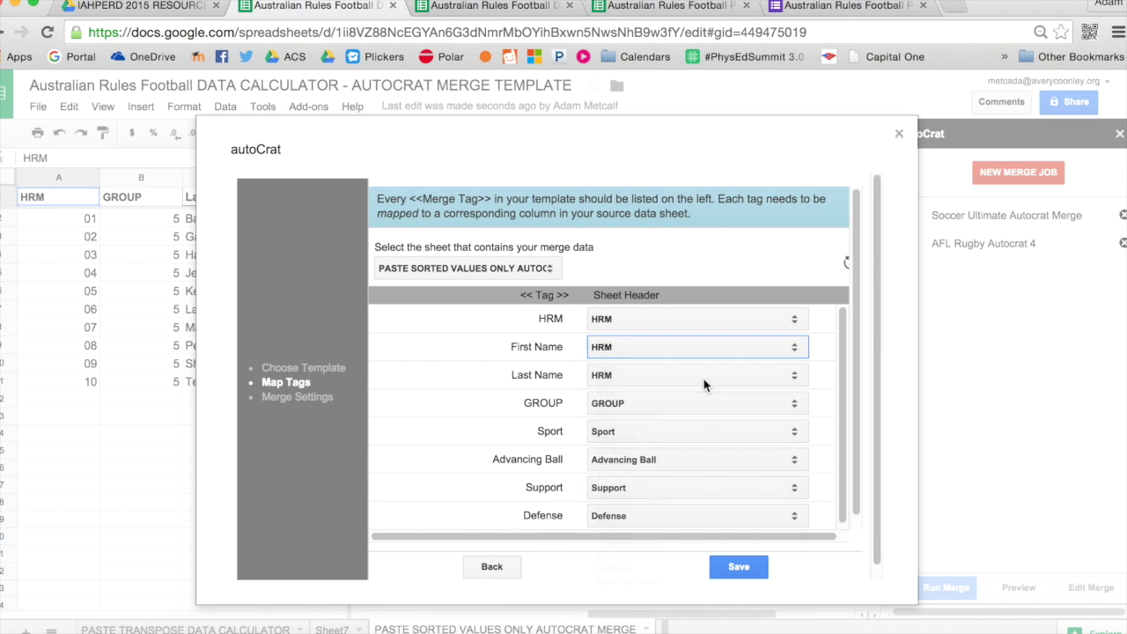
{"action": "left_click", "coordinate": [658, 376]}
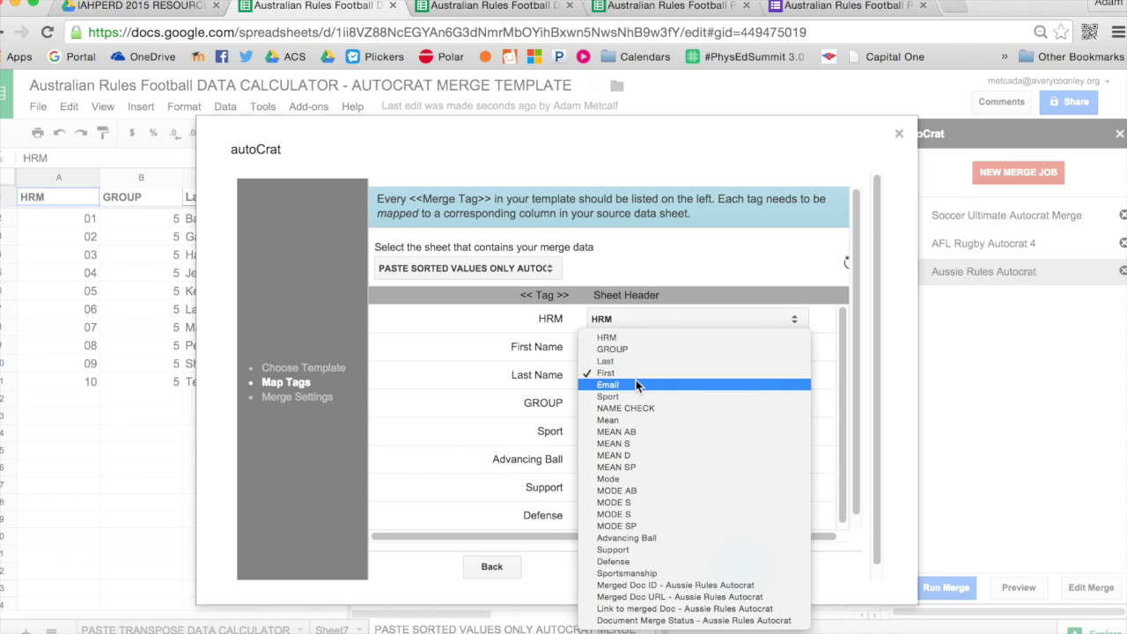
{"action": "left_click", "coordinate": [631, 360]}
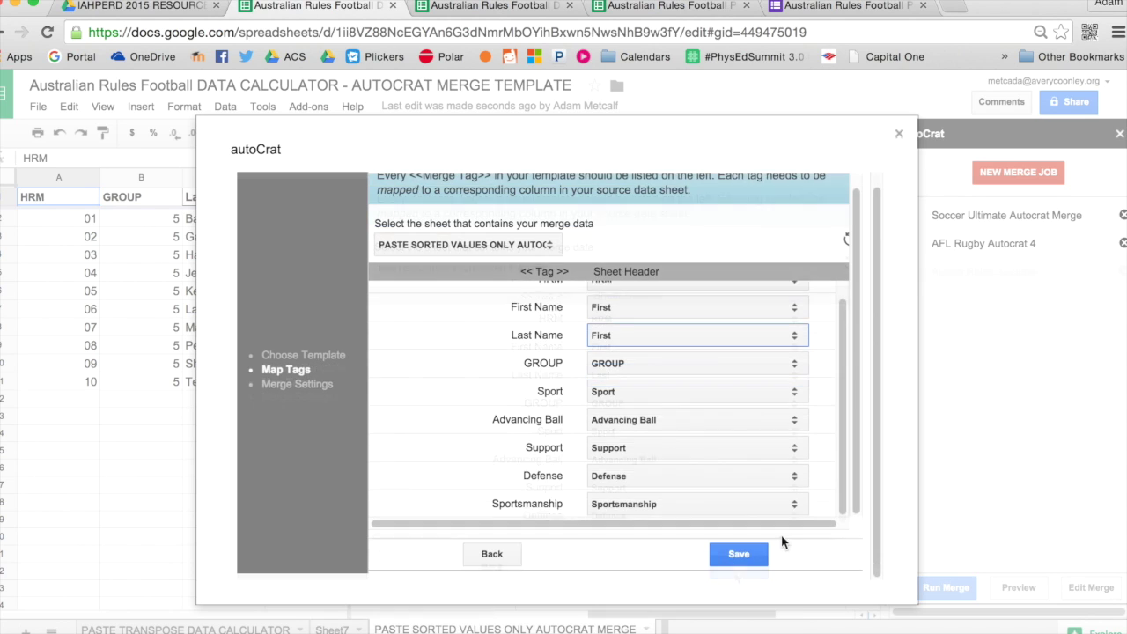
{"action": "left_click", "coordinate": [755, 552]}
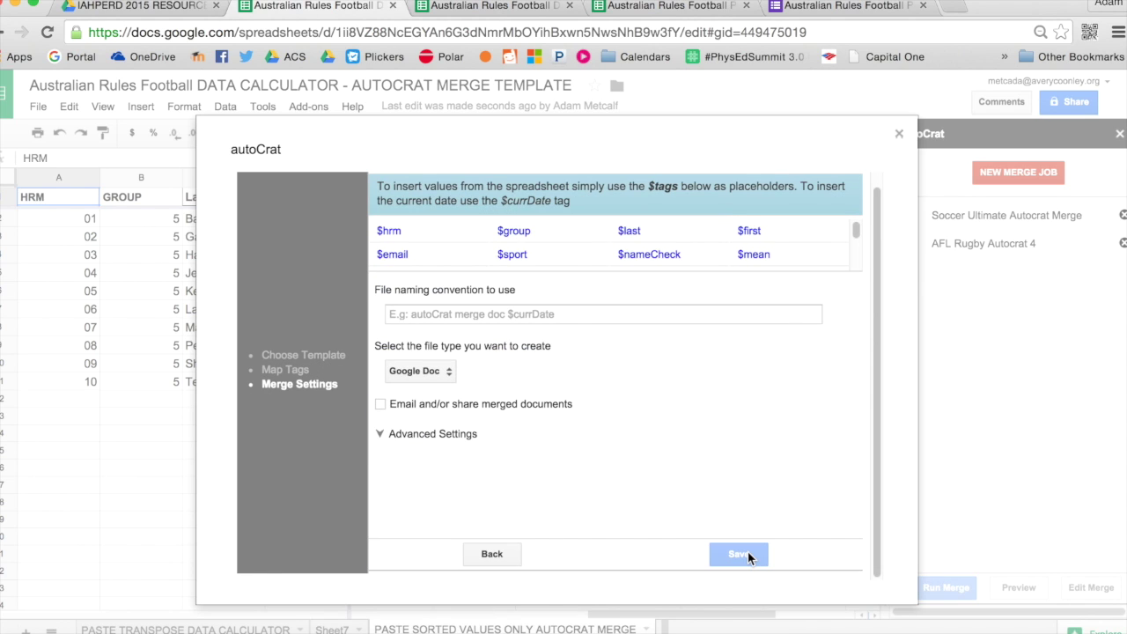
- Name merged files '$group $hrm $first $sport Feedback $currDate' and output them as PDFs
{"action": "left_click", "coordinate": [498, 321]}
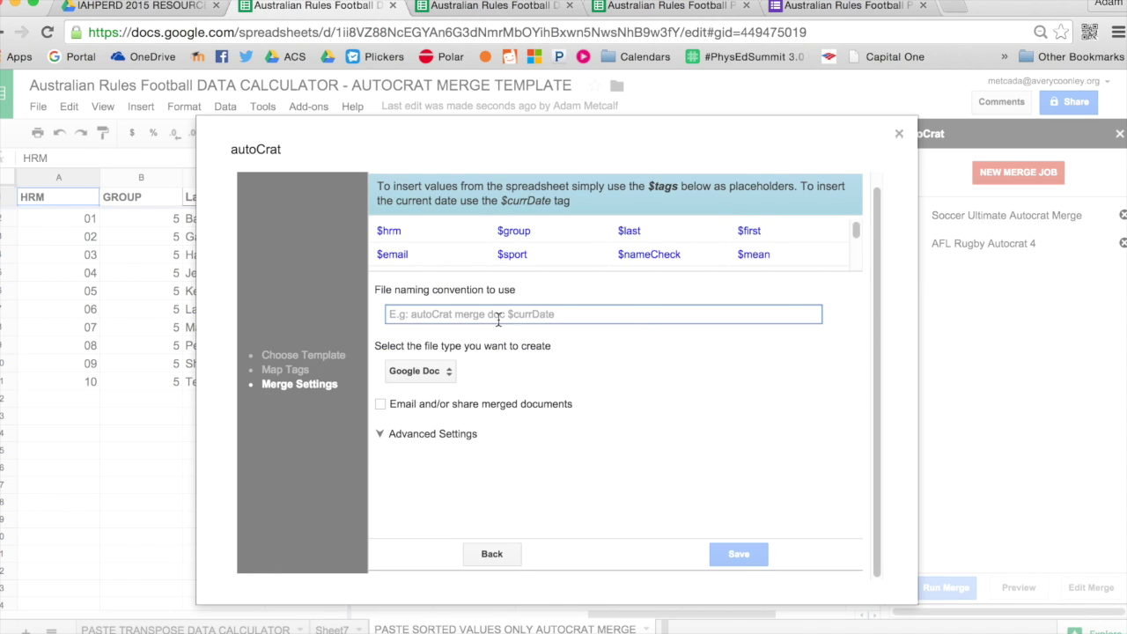
{"action": "type", "text": "$group"}
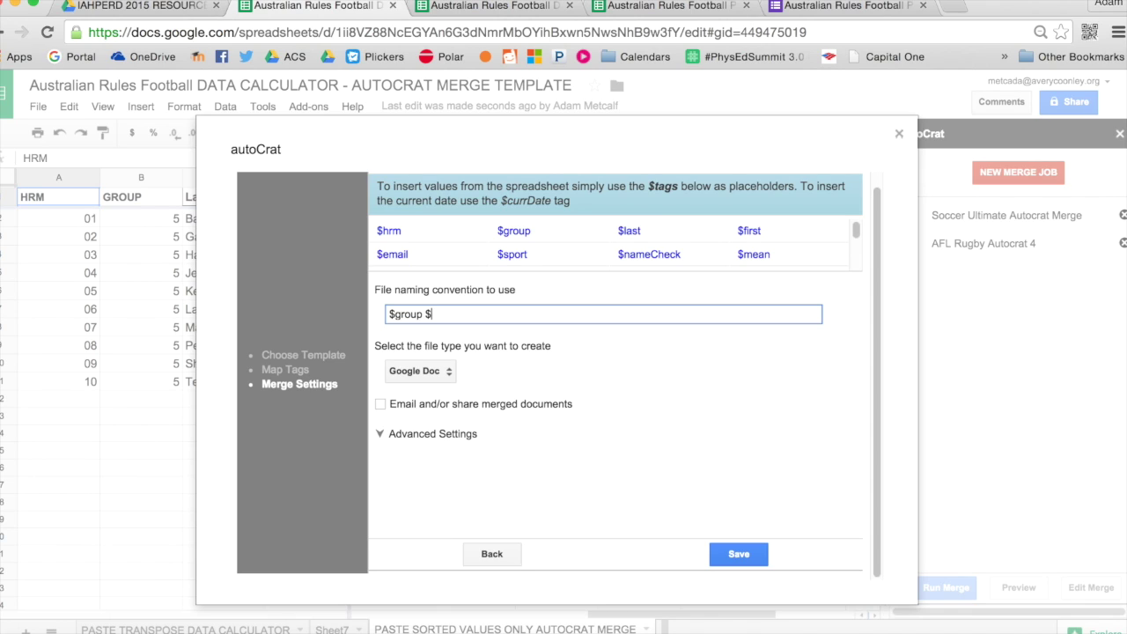
{"action": "type", "text": " $hrm $firs"}
{"action": "type", "text": "$firs"}
{"action": "type", "text": "t $sport"}
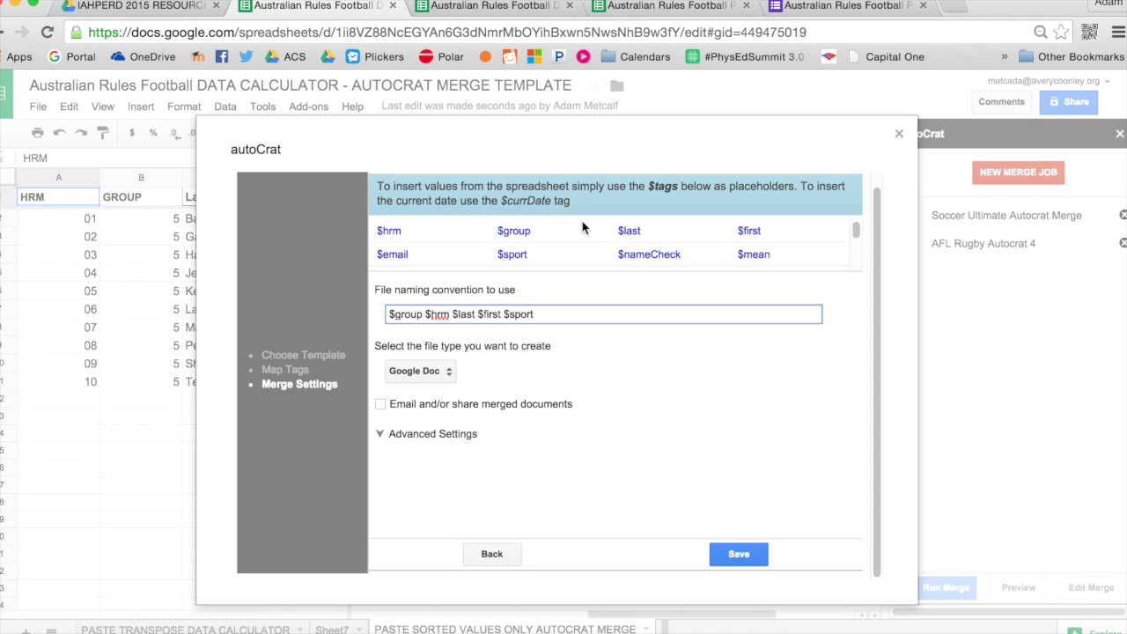
{"action": "type", "text": " Feedback $currDate"}
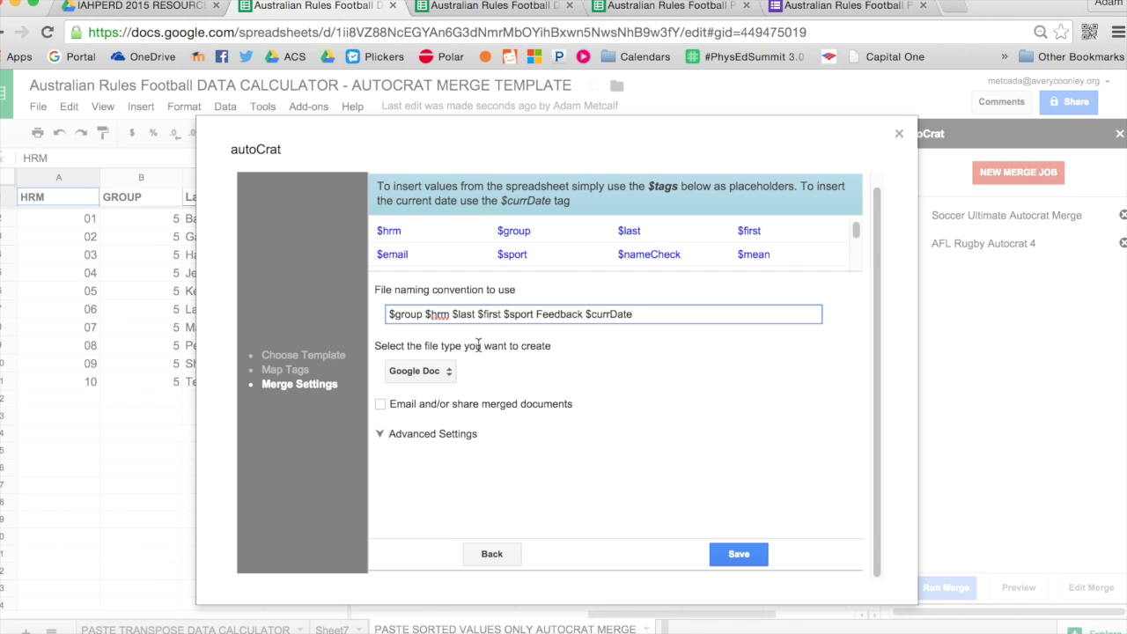
{"action": "left_click_drag", "start_coordinate": [536, 314], "coordinate": [582, 316]}
{"action": "left_click", "coordinate": [421, 371]}
{"action": "left_click", "coordinate": [428, 380]}
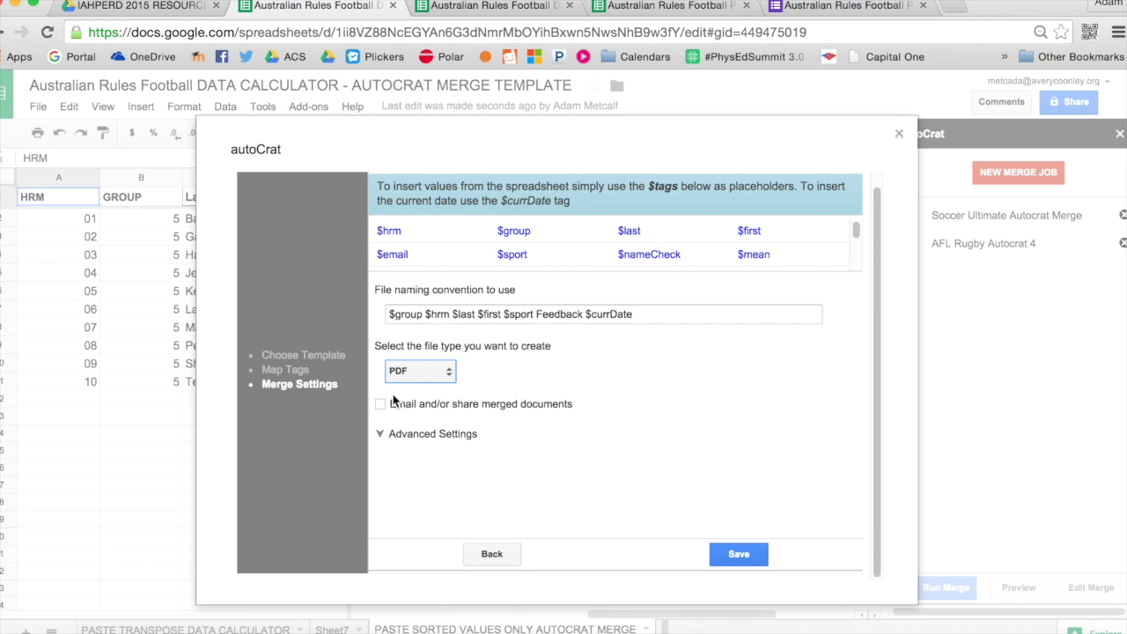
- Email each student at $email with subject '$sport Feedback' and a personalised 'Hi $first' message signed by the teacher
{"action": "left_click", "coordinate": [380, 403]}
{"action": "scroll", "coordinate": [398, 396], "scroll_direction": "down", "scroll_amount": 2}
{"action": "left_click", "coordinate": [450, 348]}
{"action": "type", "text": "$email"}
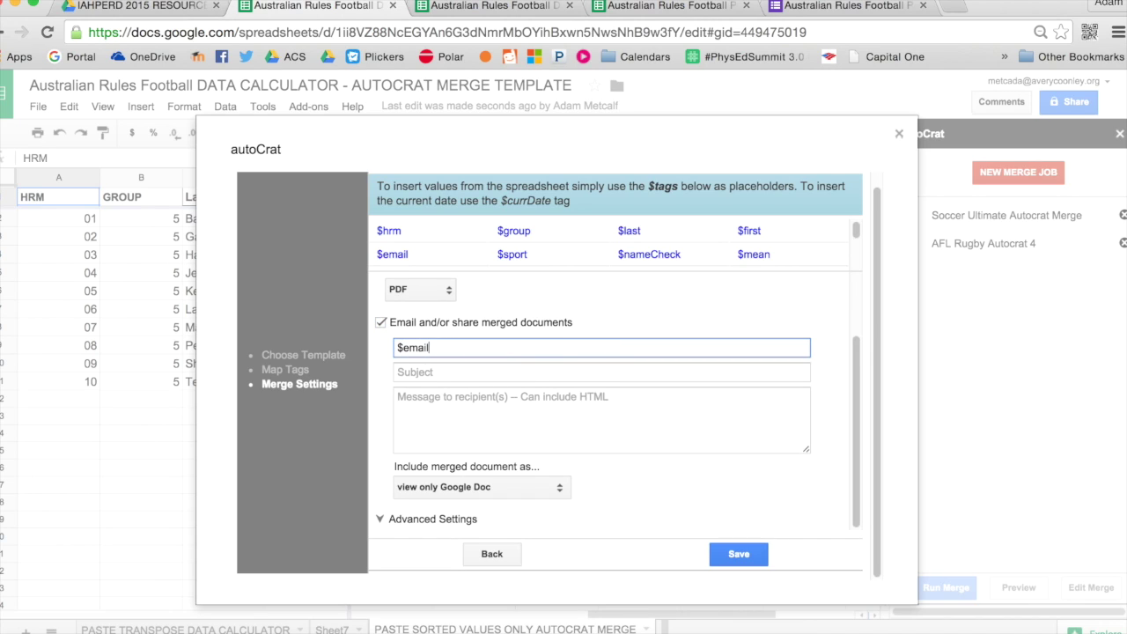
{"action": "key", "text": "Tab"}
{"action": "type", "text": "$s"}
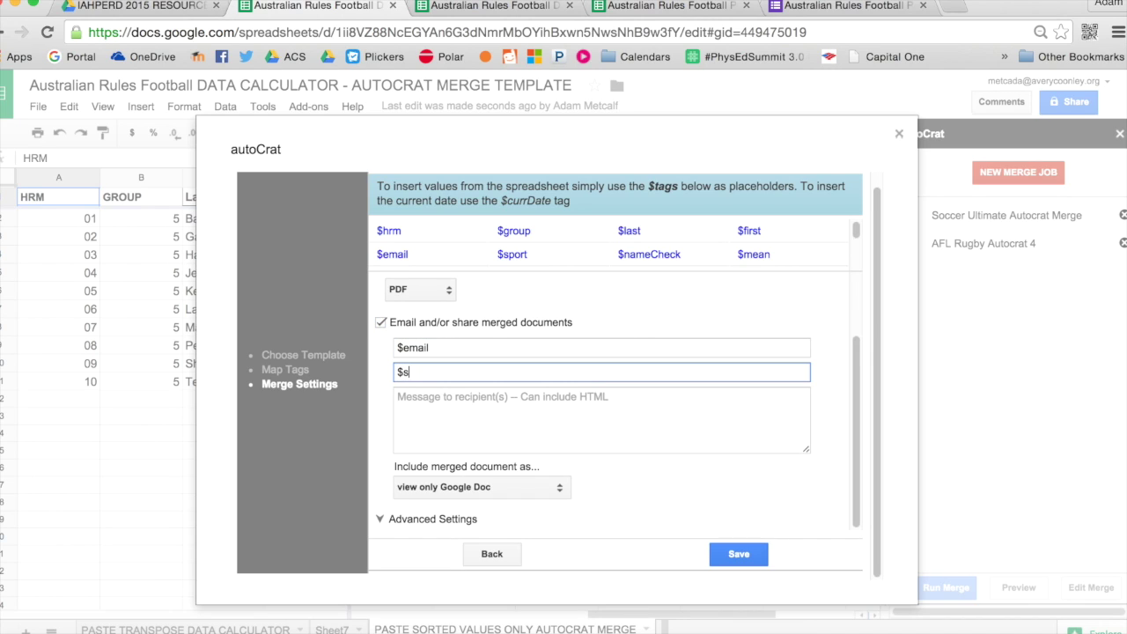
{"action": "type", "text": "port Feedback $first $last"}
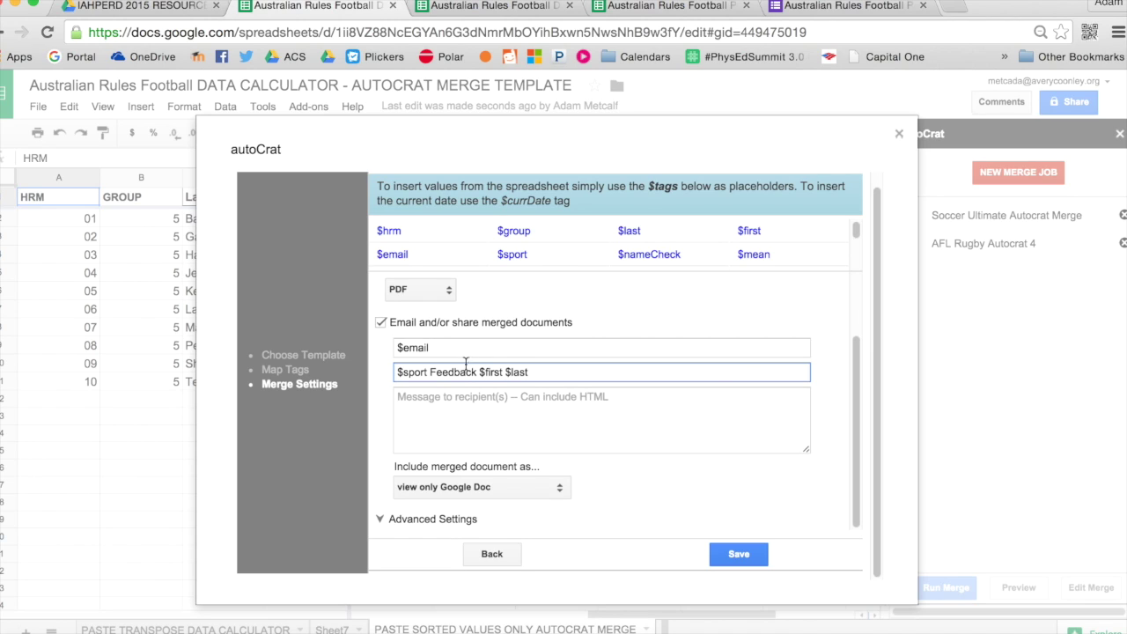
{"action": "left_click", "coordinate": [452, 401]}
{"action": "type", "text": "Hi $fir"}
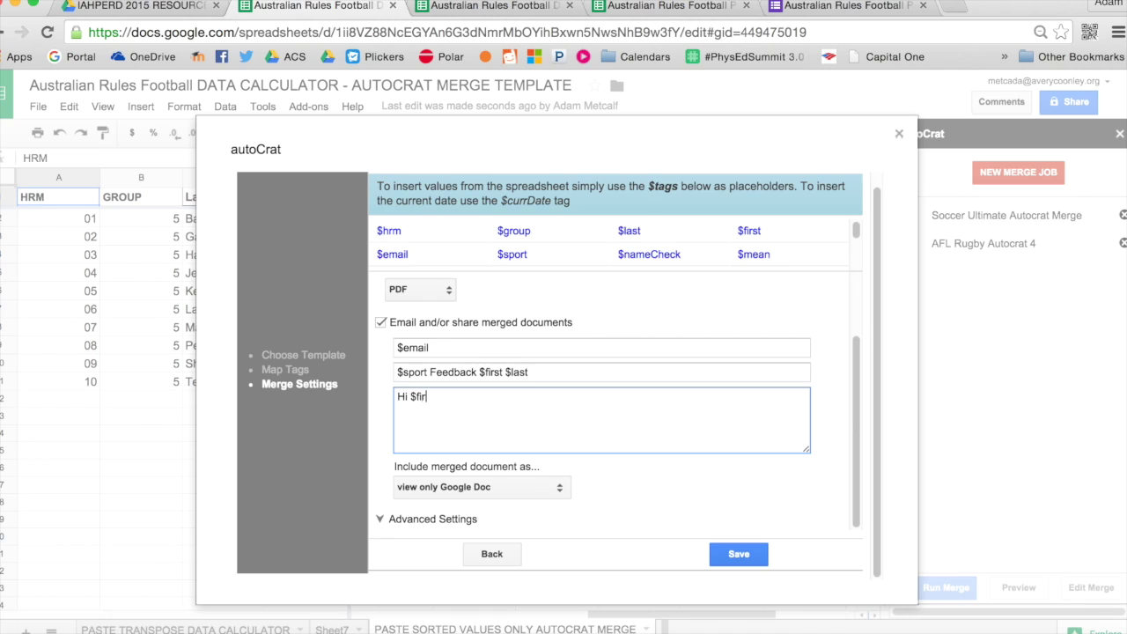
{"action": "type", "text": "st, Attached is a feedback sheet"}
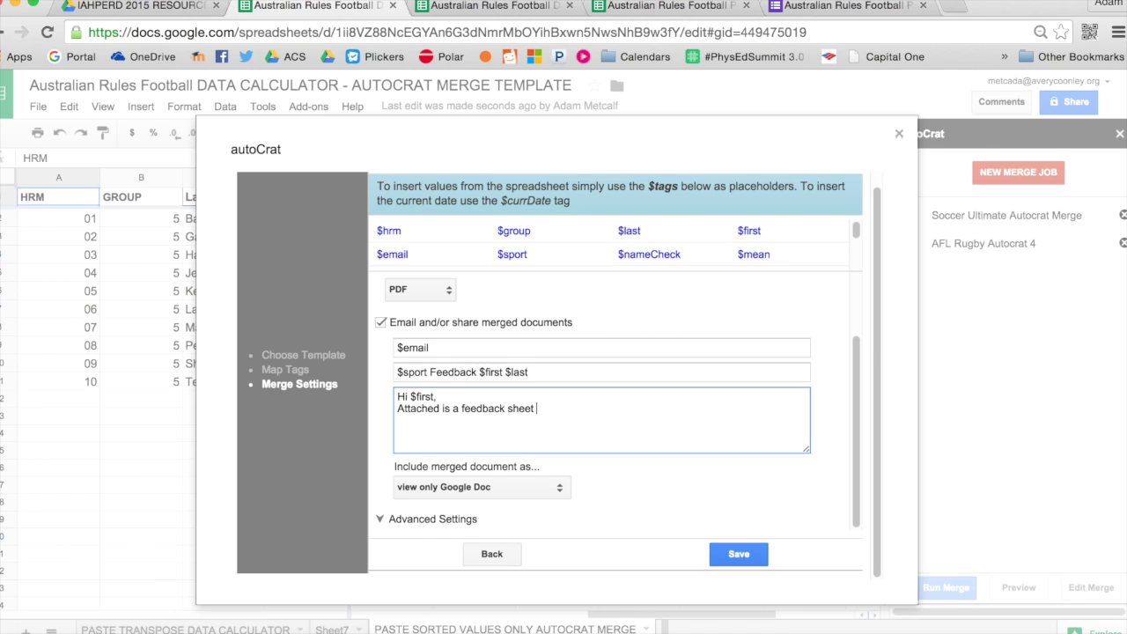
{"action": "type", "text": " about how you've been performing so far du"}
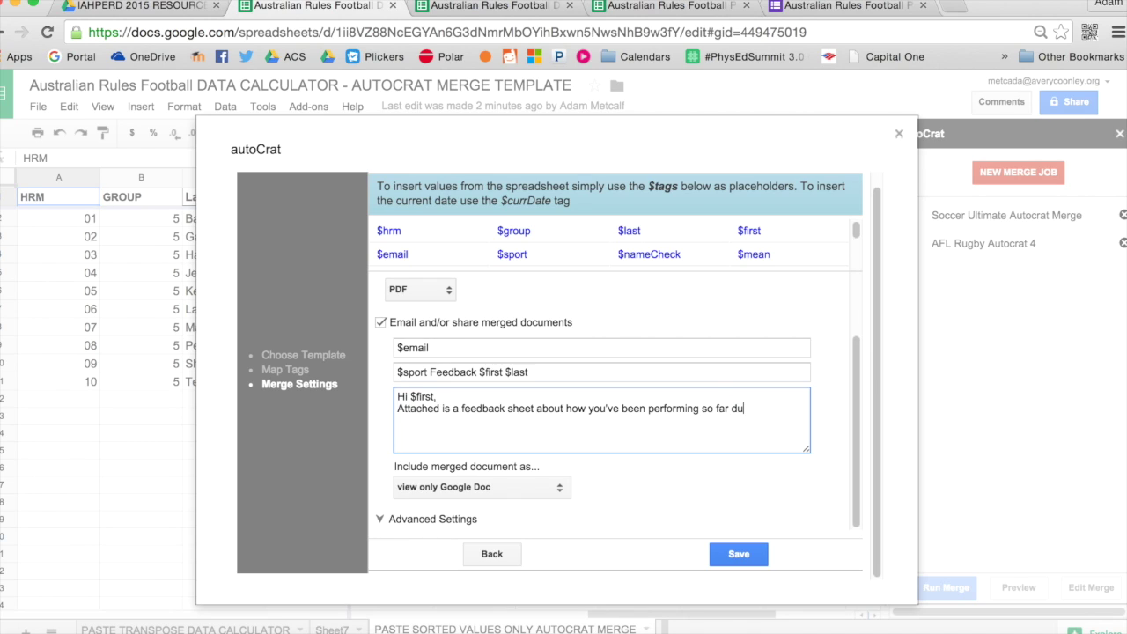
{"action": "type", "text": "ring $sport according to t"}
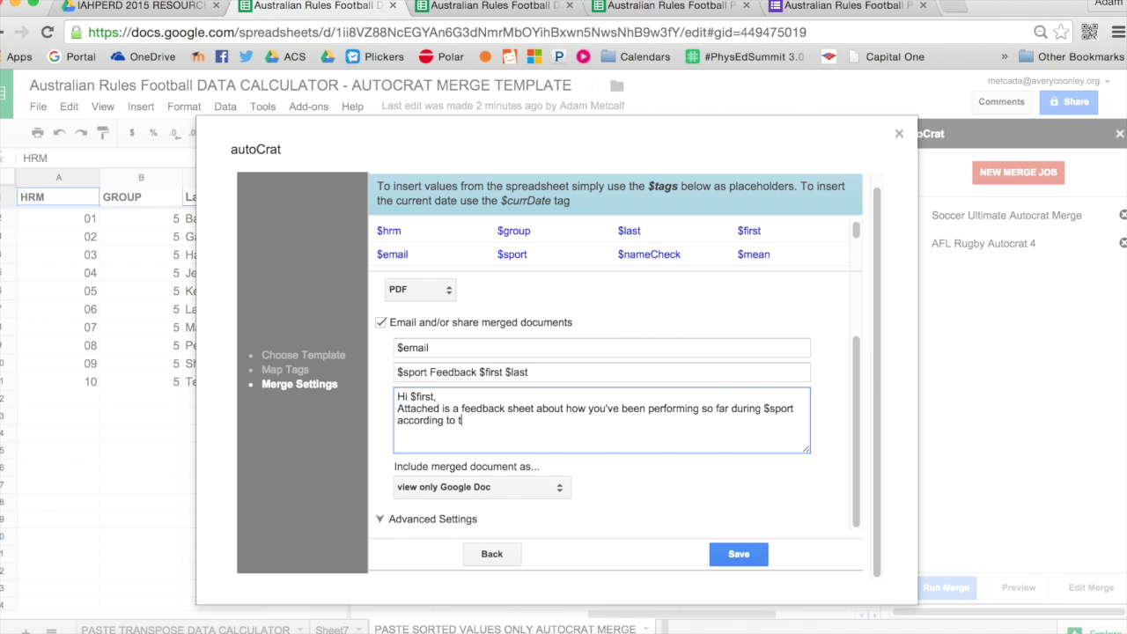
{"action": "type", "text": "he rubric. Please let me know if you ha"}
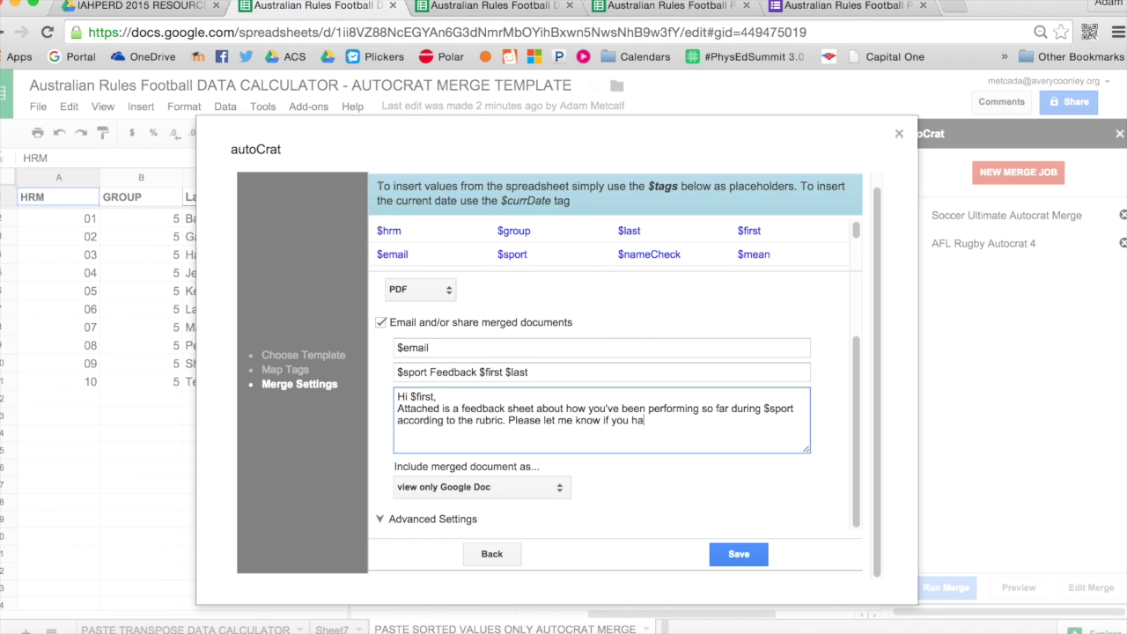
{"action": "type", "text": "ve any questions."}
{"action": "key", "text": "Return"}
{"action": "type", "text": "Regards, Mr. Metcalf"}
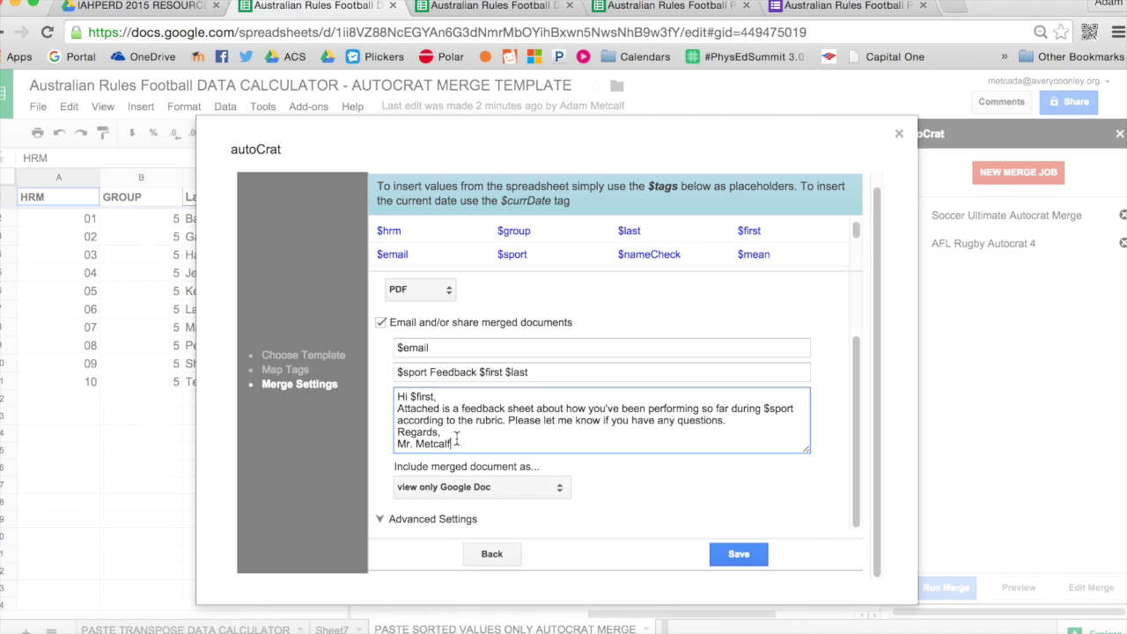
{"action": "left_click_drag", "start_coordinate": [456, 439], "coordinate": [391, 391]}
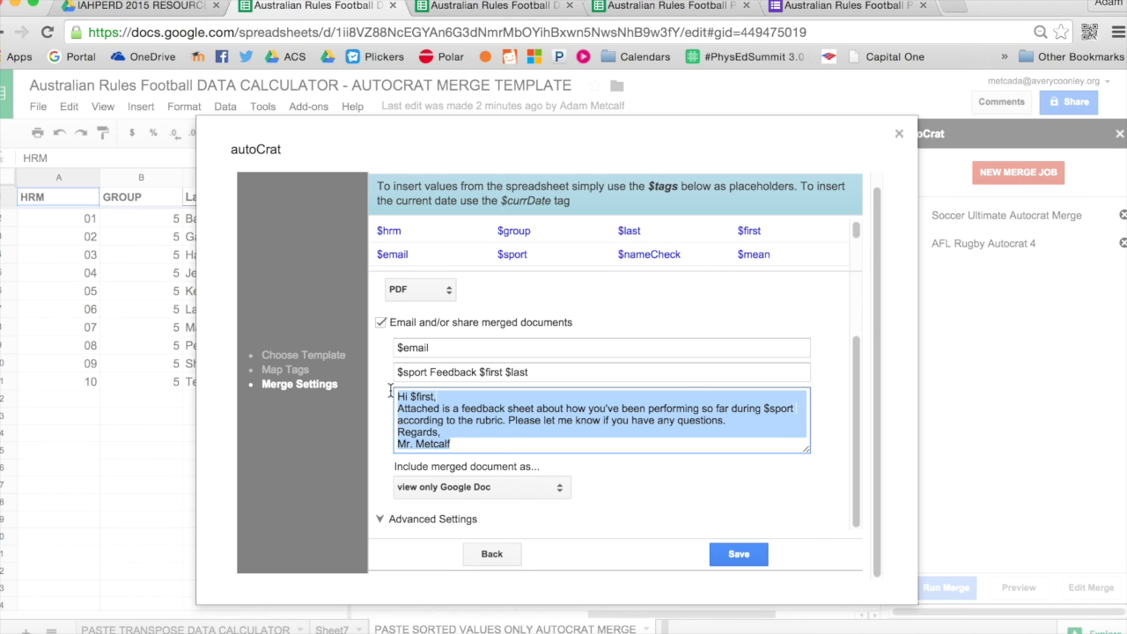
- Attach the merged document as a PDF and save the merge settings
{"action": "left_click", "coordinate": [483, 487]}
{"action": "left_click", "coordinate": [477, 533]}
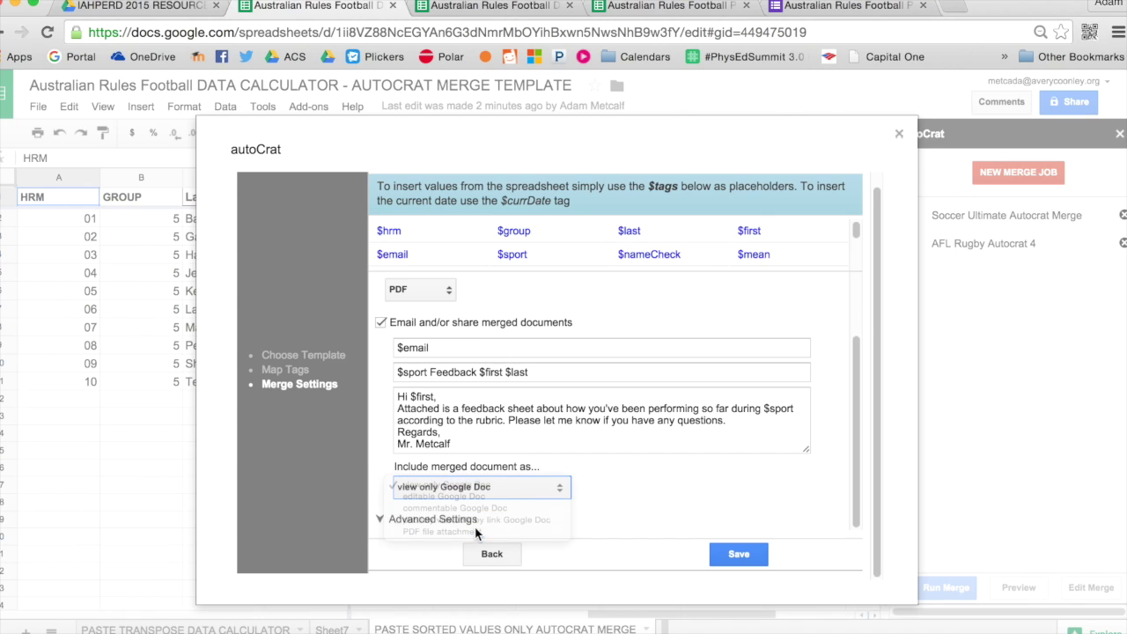
{"action": "left_click", "coordinate": [730, 554]}
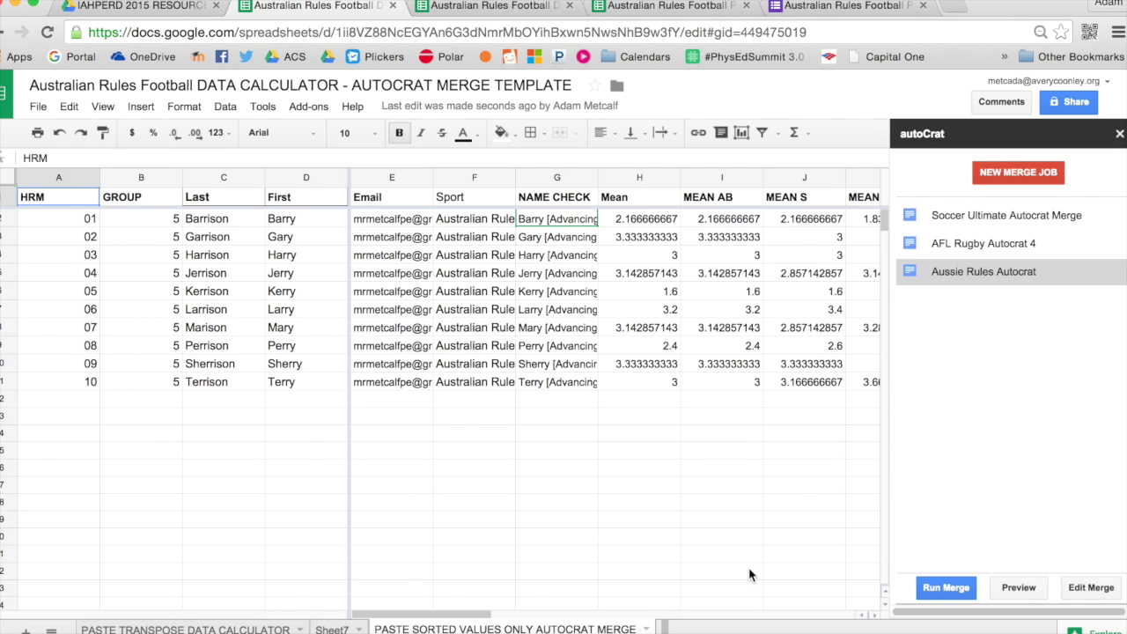
- Preview the first student's merged feedback sheet down to the rubric, then close the preview
{"action": "left_click", "coordinate": [1022, 588]}
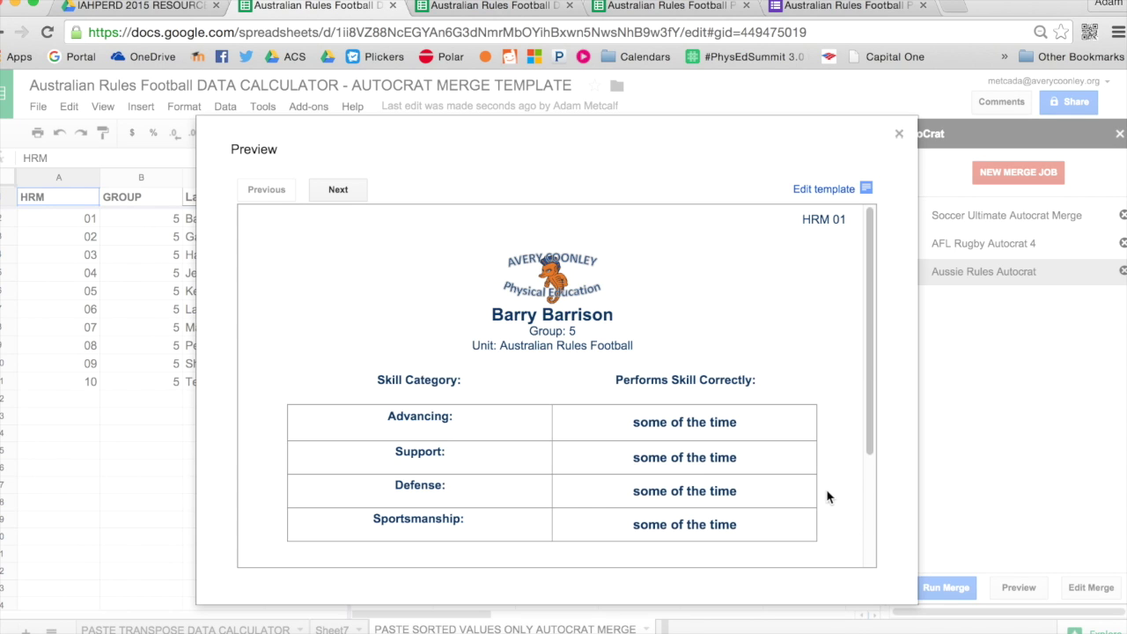
{"action": "scroll", "coordinate": [828, 497], "scroll_direction": "down", "scroll_amount": 4}
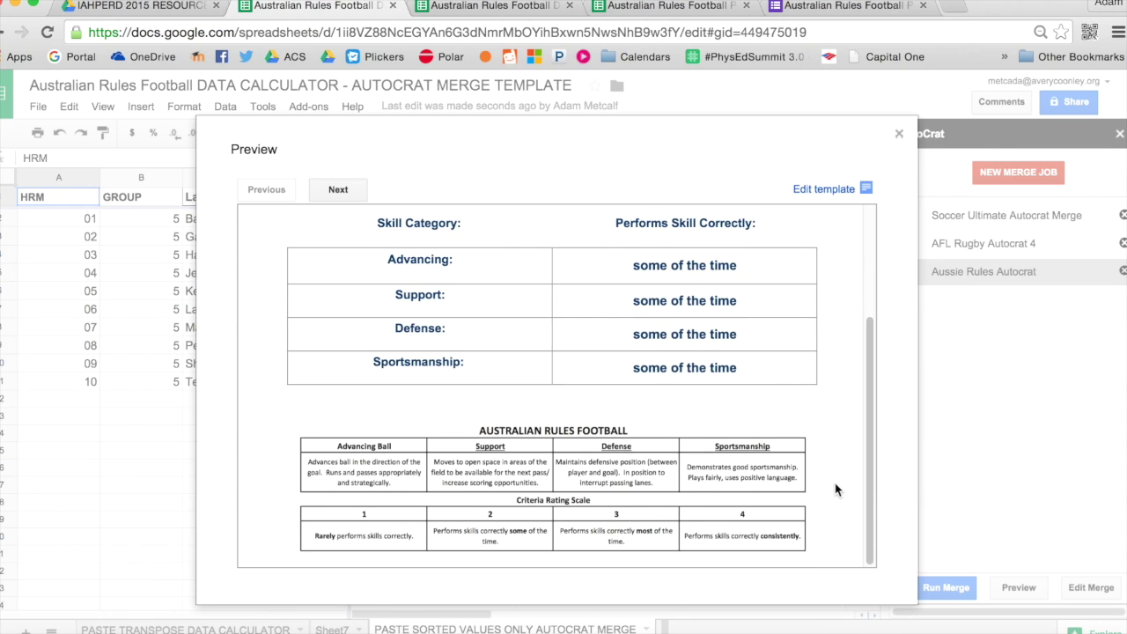
{"action": "left_click", "coordinate": [899, 134]}
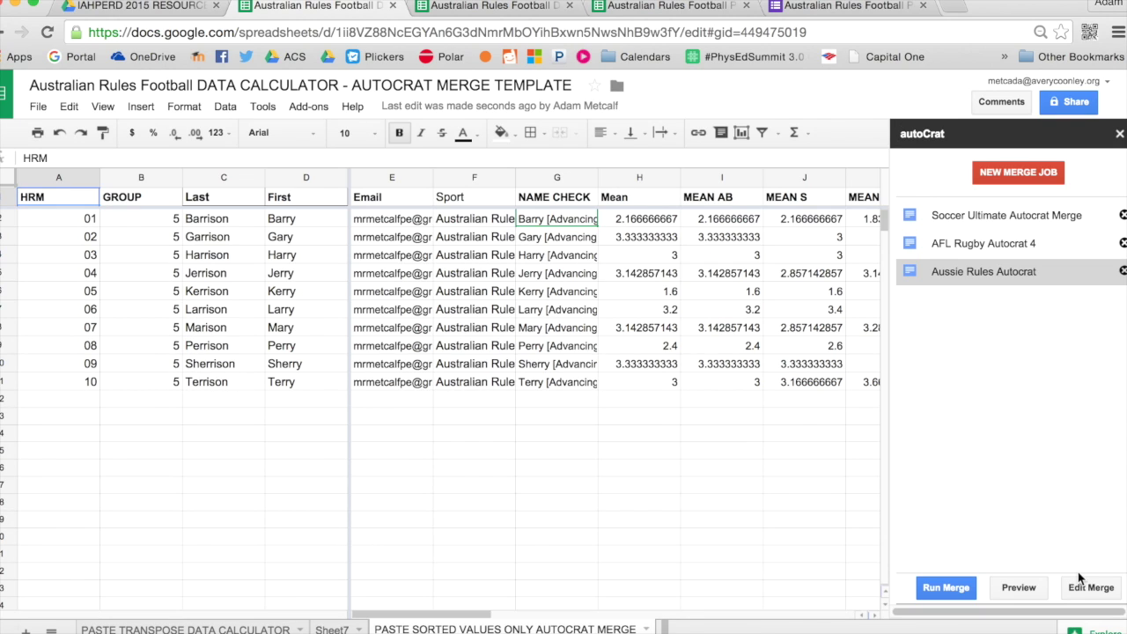
- Run the merge and watch the Merged Doc ID, URL and link columns fill for each student
{"action": "left_click", "coordinate": [945, 588]}
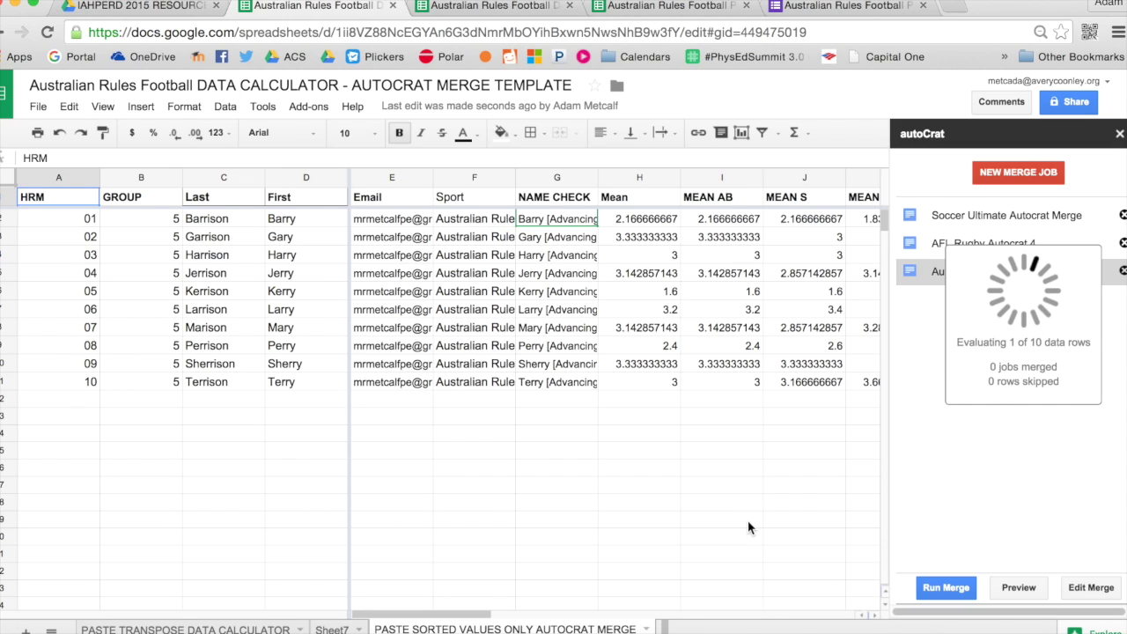
{"action": "scroll", "coordinate": [748, 528], "scroll_direction": "right", "scroll_amount": 2}
{"action": "scroll", "coordinate": [748, 529], "scroll_direction": "right", "scroll_amount": 10}
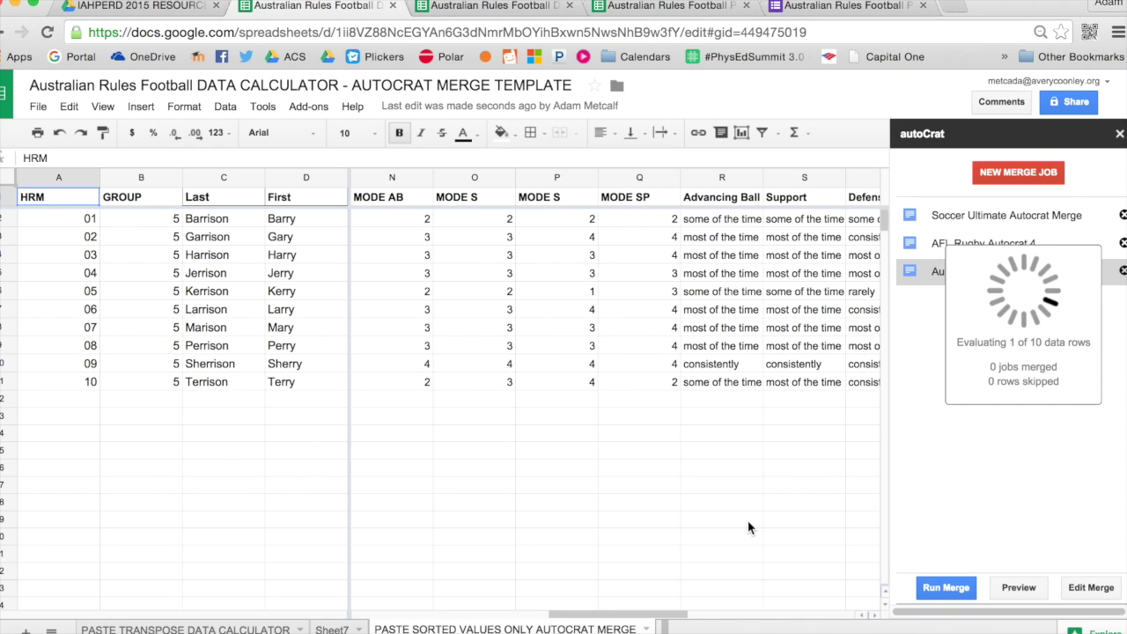
{"action": "scroll", "coordinate": [748, 528], "scroll_direction": "right", "scroll_amount": 2}
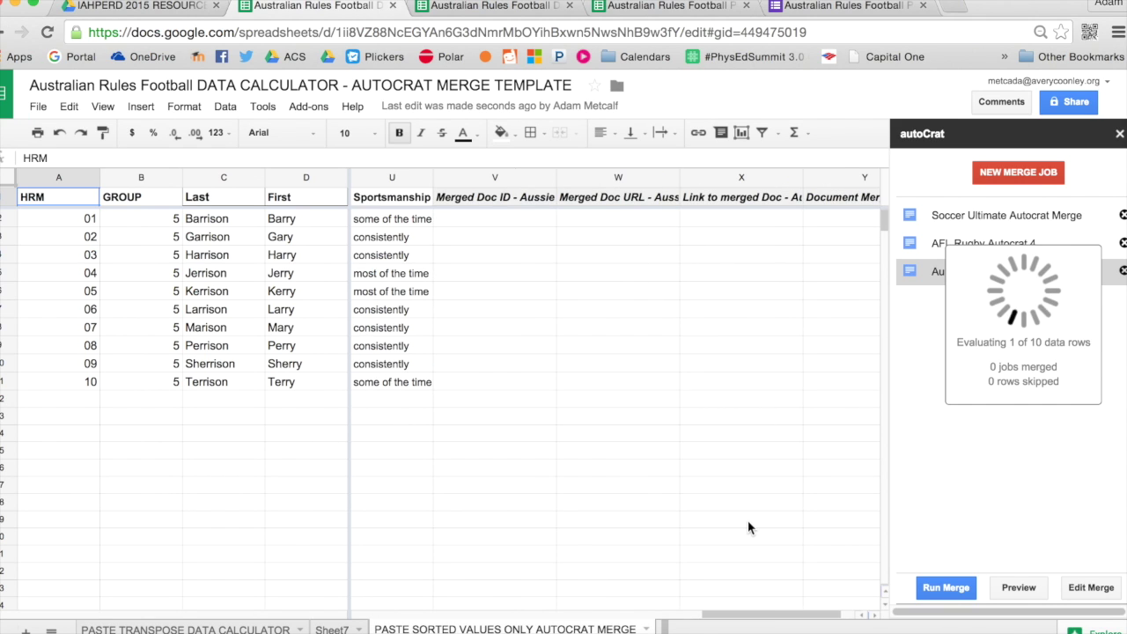
{"action": "scroll", "coordinate": [748, 529], "scroll_direction": "right", "scroll_amount": 1}
{"action": "scroll", "coordinate": [749, 528], "scroll_direction": "left", "scroll_amount": 2}
{"action": "scroll", "coordinate": [748, 528], "scroll_direction": "right", "scroll_amount": 1}
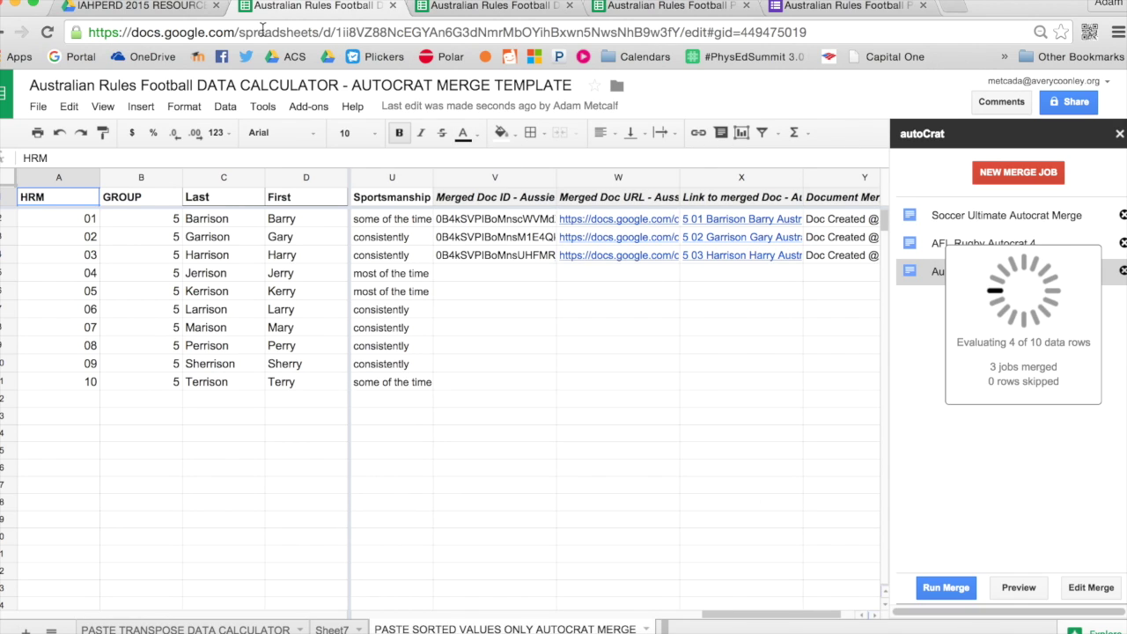
- Open the Aussie Rules Autocrat - Merged Docs folder, sort its PDFs by name ascending, then switch to Outlook
{"action": "left_click", "coordinate": [197, 14]}
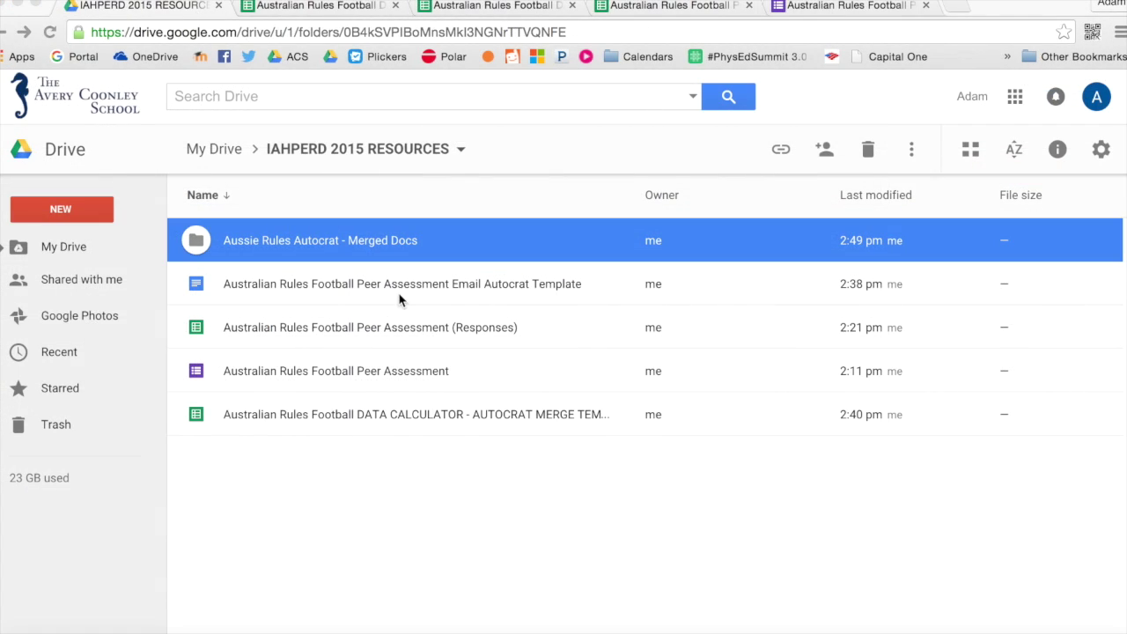
{"action": "double_click", "coordinate": [324, 243]}
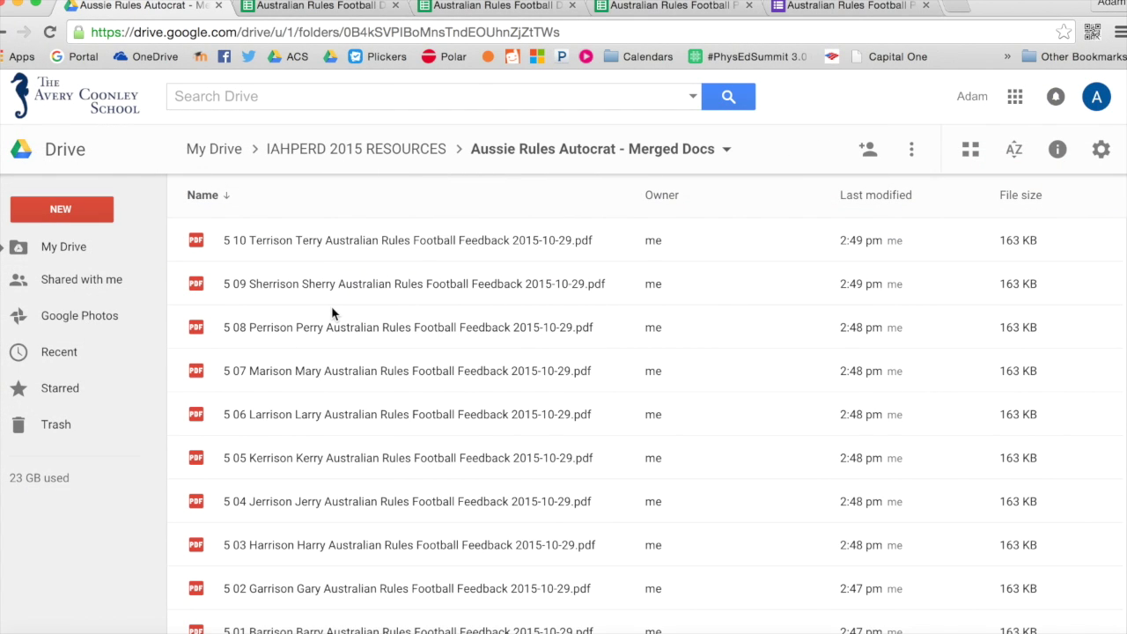
{"action": "scroll", "coordinate": [332, 308], "scroll_direction": "down", "scroll_amount": 1}
{"action": "scroll", "coordinate": [332, 310], "scroll_direction": "up", "scroll_amount": 1}
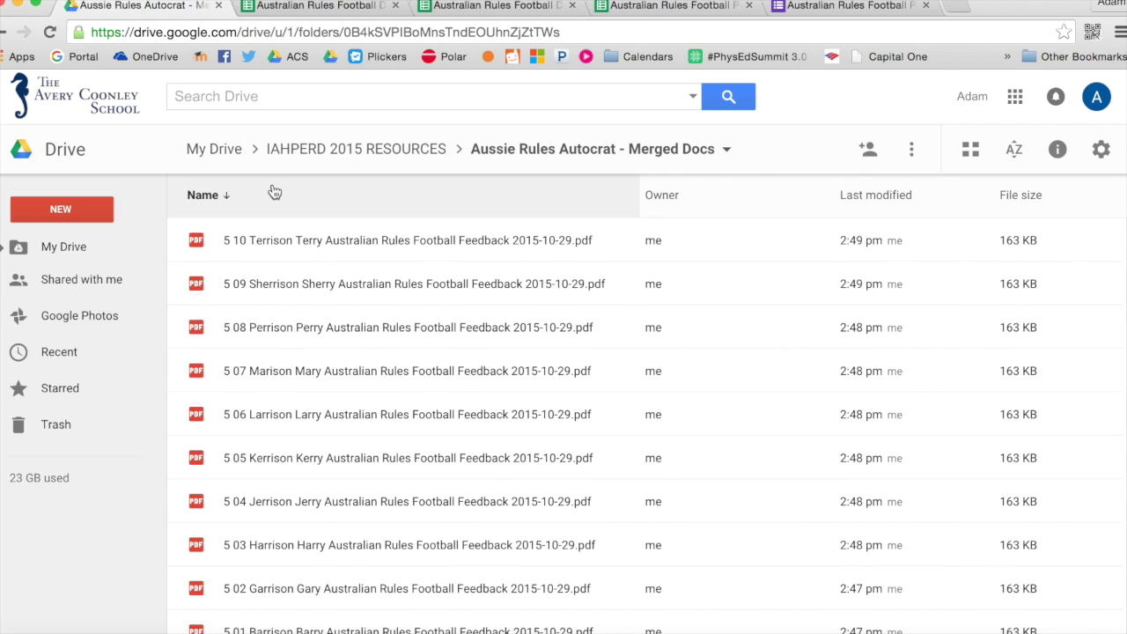
{"action": "left_click", "coordinate": [262, 199]}
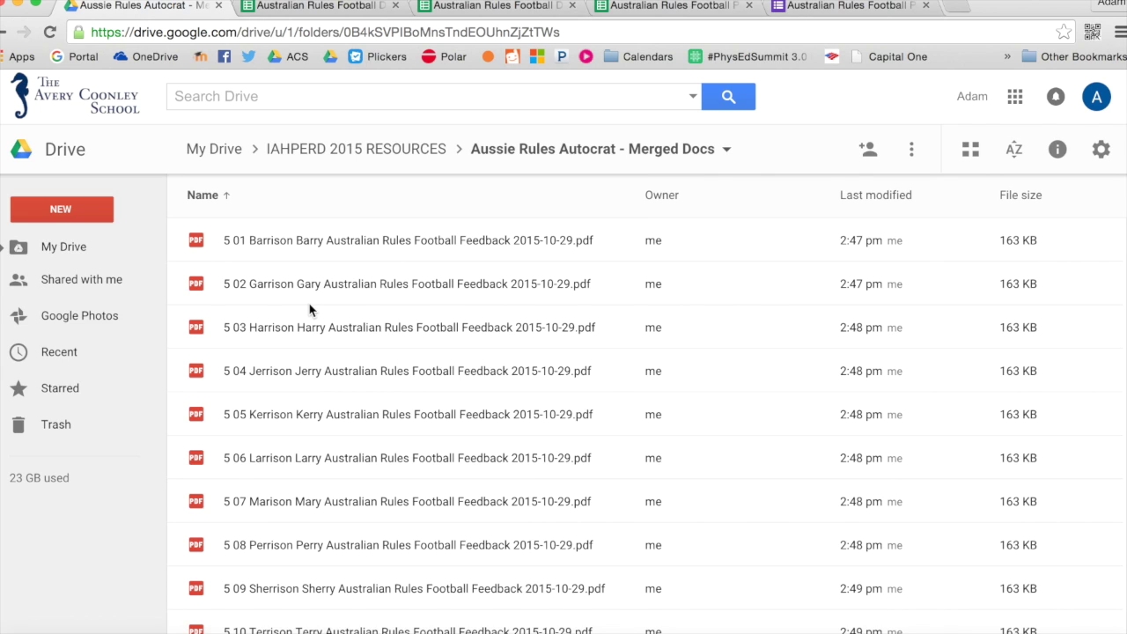
{"action": "scroll", "coordinate": [310, 308], "scroll_direction": "down", "scroll_amount": 1}
{"action": "scroll", "coordinate": [310, 308], "scroll_direction": "up", "scroll_amount": 1}
{"action": "key", "text": "super+Tab"}
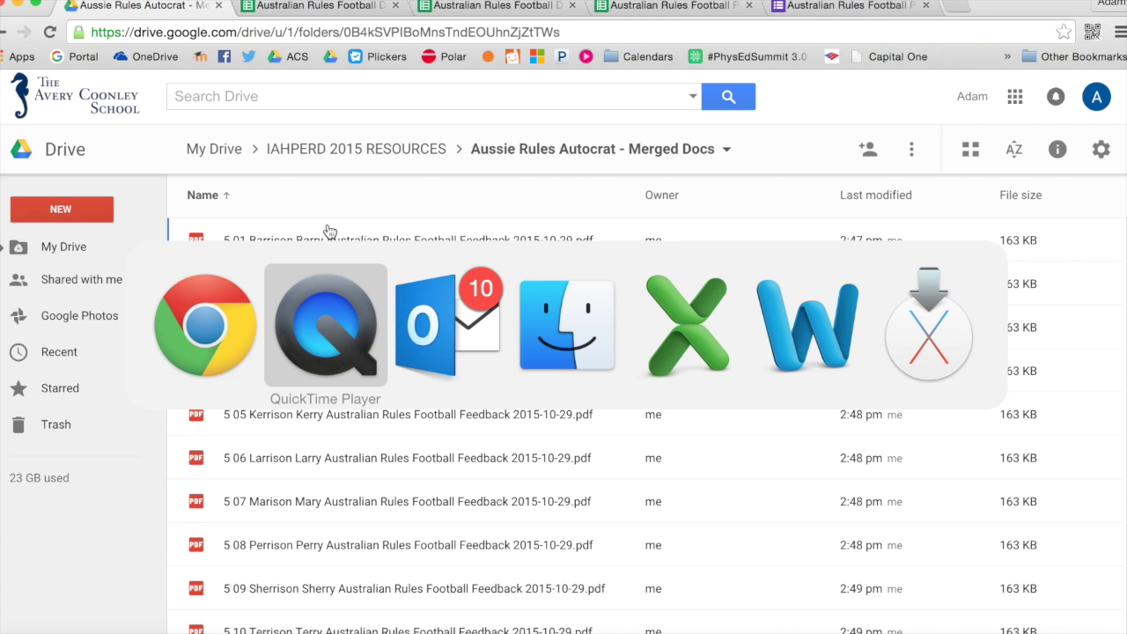
{"action": "key", "text": "super+Tab"}
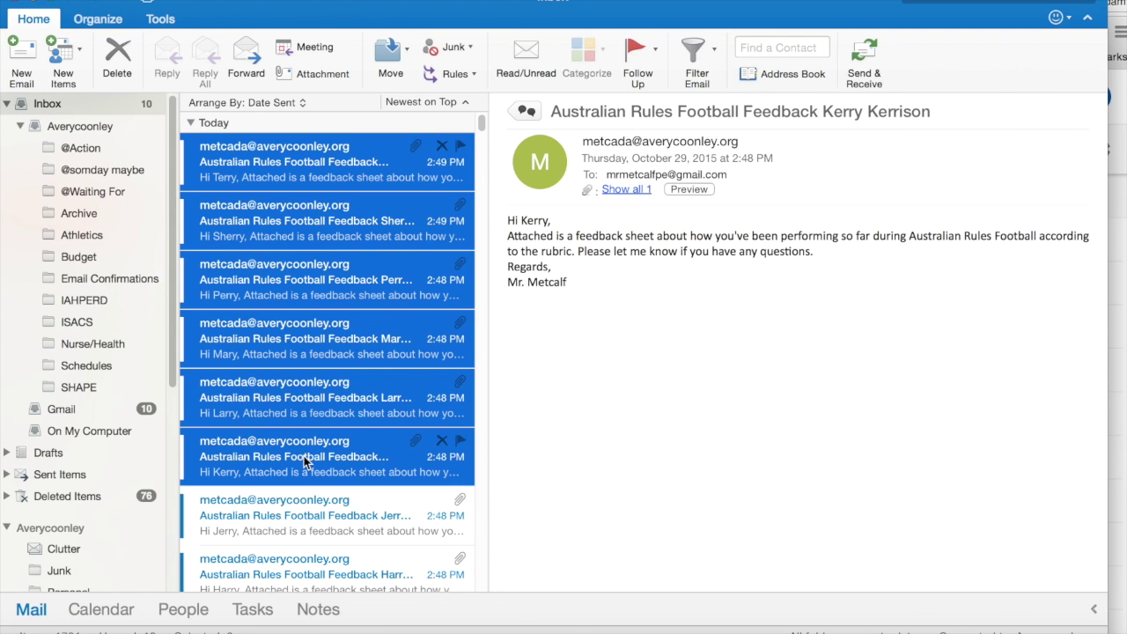
- Open the second student's feedback email and view its attached PDF feedback sheet
{"action": "left_click", "coordinate": [275, 220]}
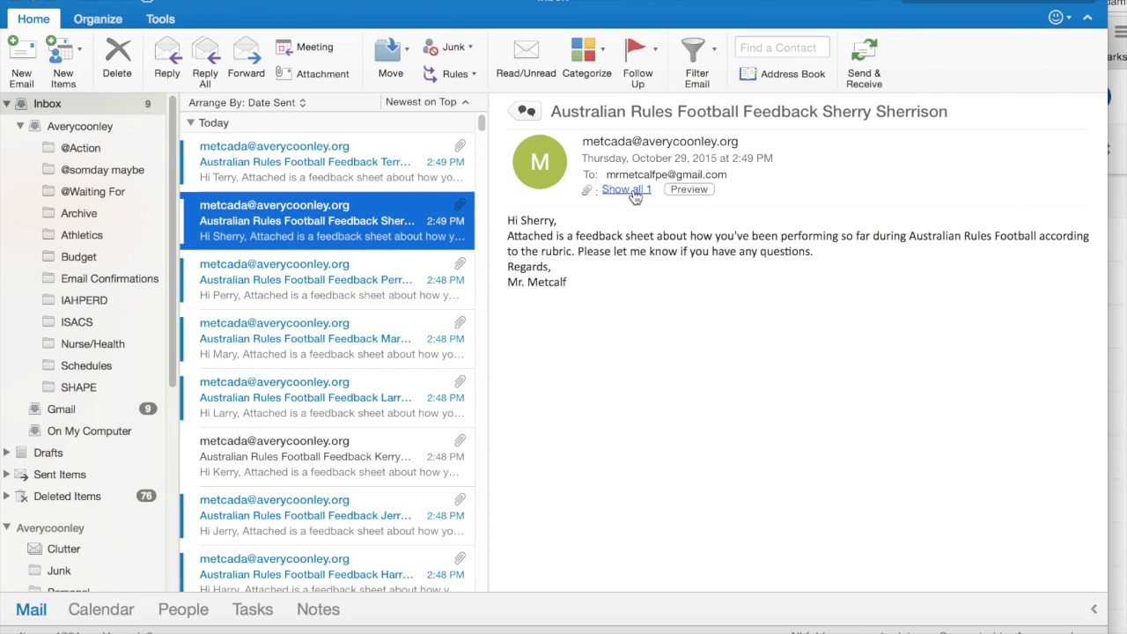
{"action": "left_click", "coordinate": [585, 304]}
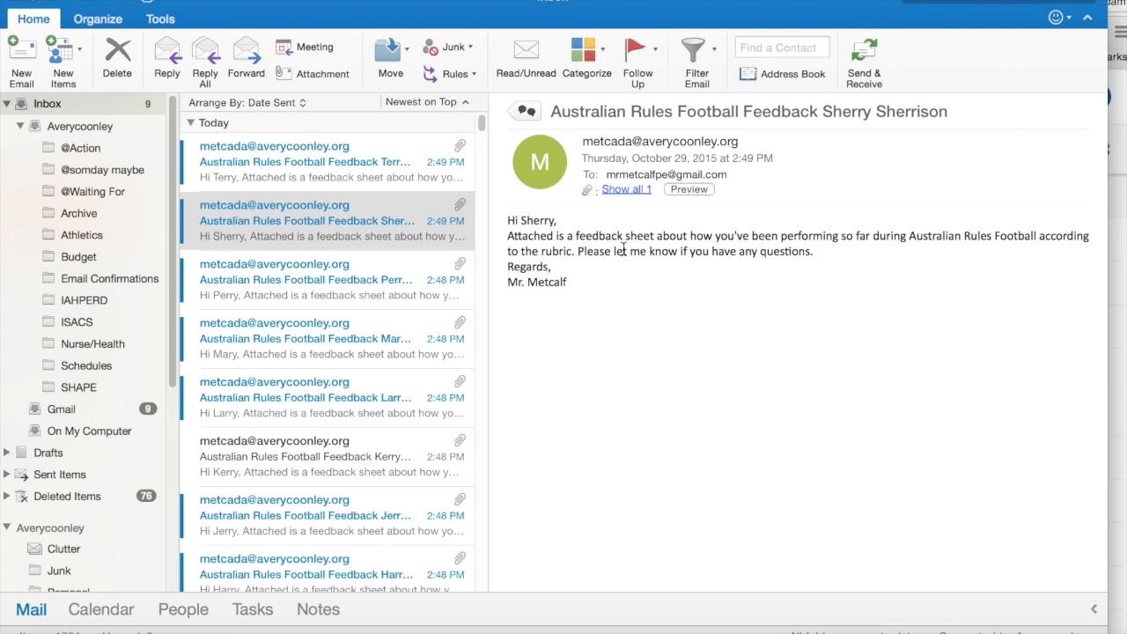
{"action": "left_click", "coordinate": [634, 196]}
{"action": "left_click", "coordinate": [674, 192]}
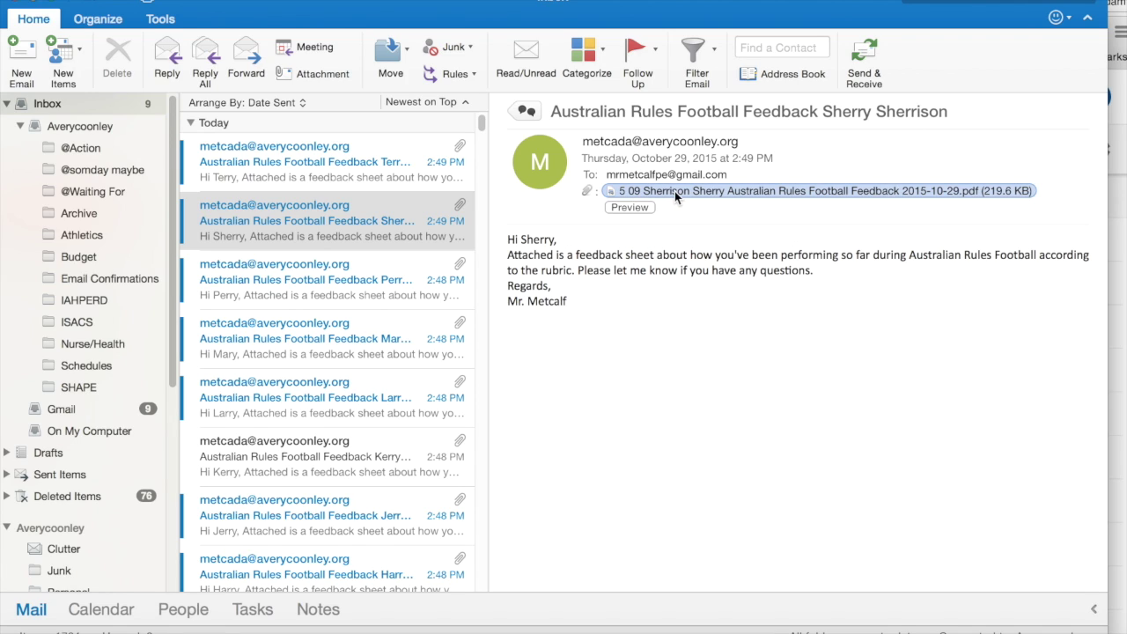
{"action": "double_click", "coordinate": [674, 191]}
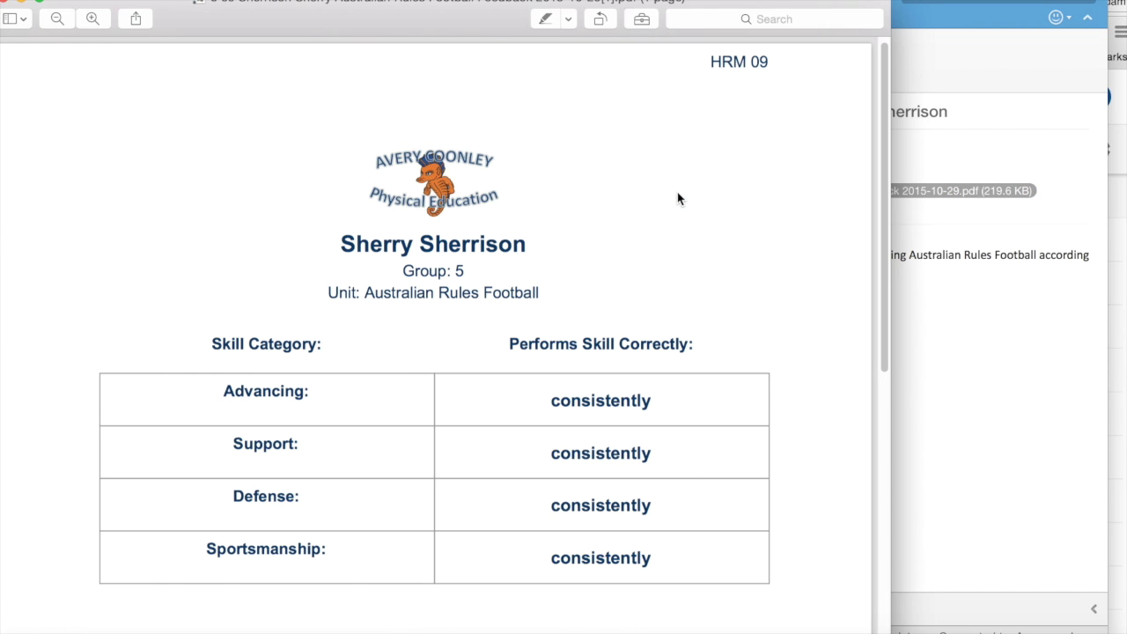
{"action": "scroll", "coordinate": [704, 264], "scroll_direction": "down", "scroll_amount": 8}
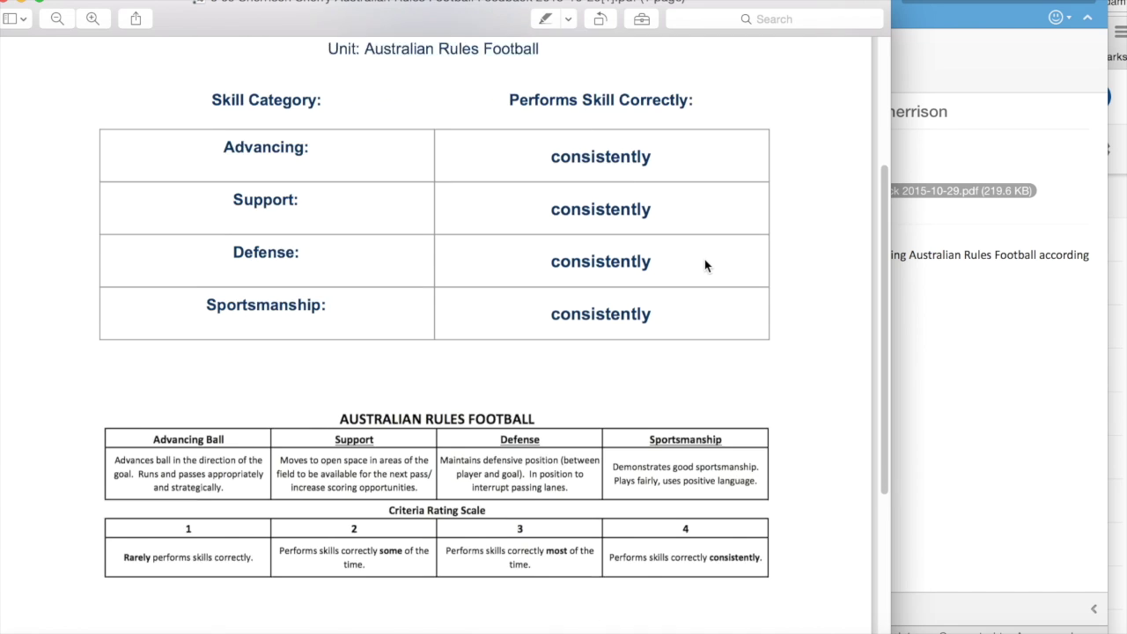
{"action": "scroll", "coordinate": [704, 264], "scroll_direction": "up", "scroll_amount": 8}
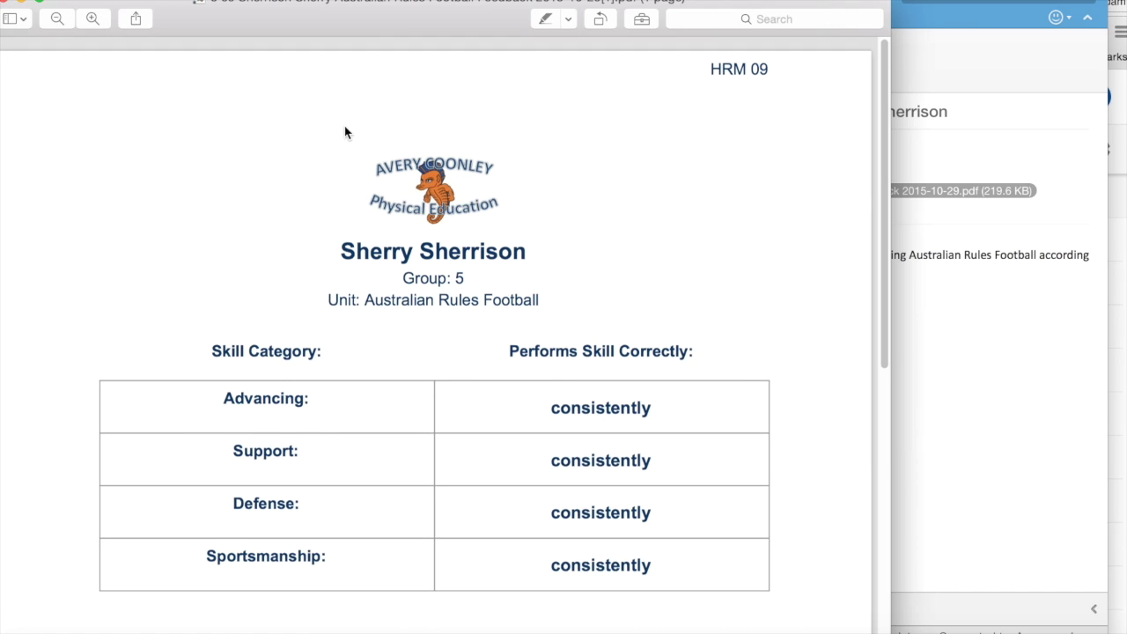
{"action": "left_click", "coordinate": [7, 3]}
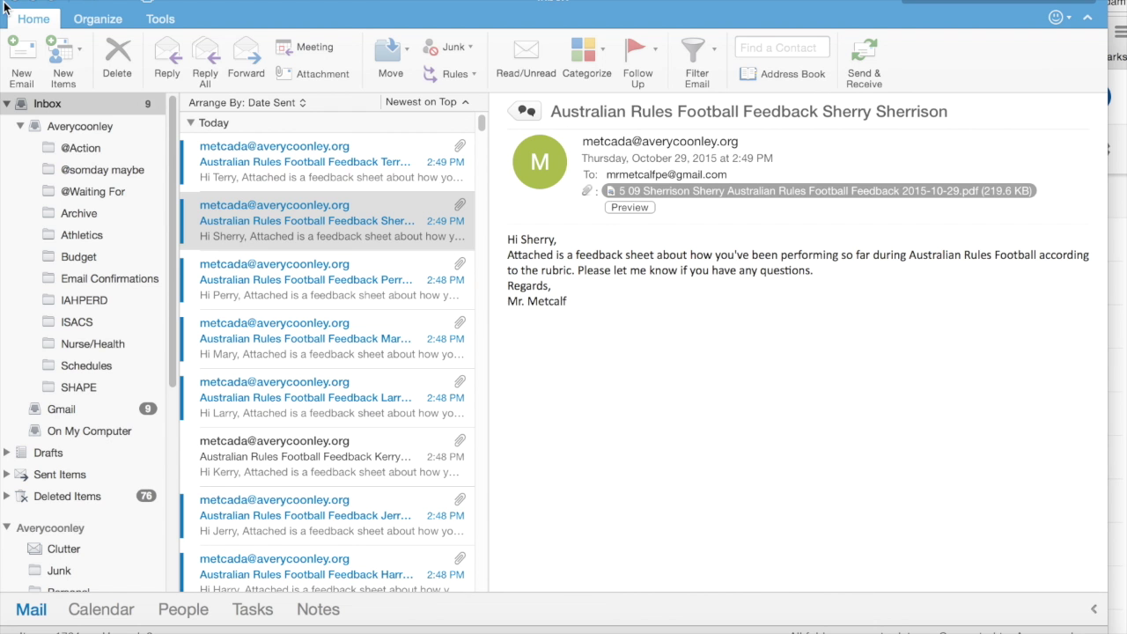
- Check the next student's feedback email and its PDF attachment
{"action": "left_click", "coordinate": [255, 280]}
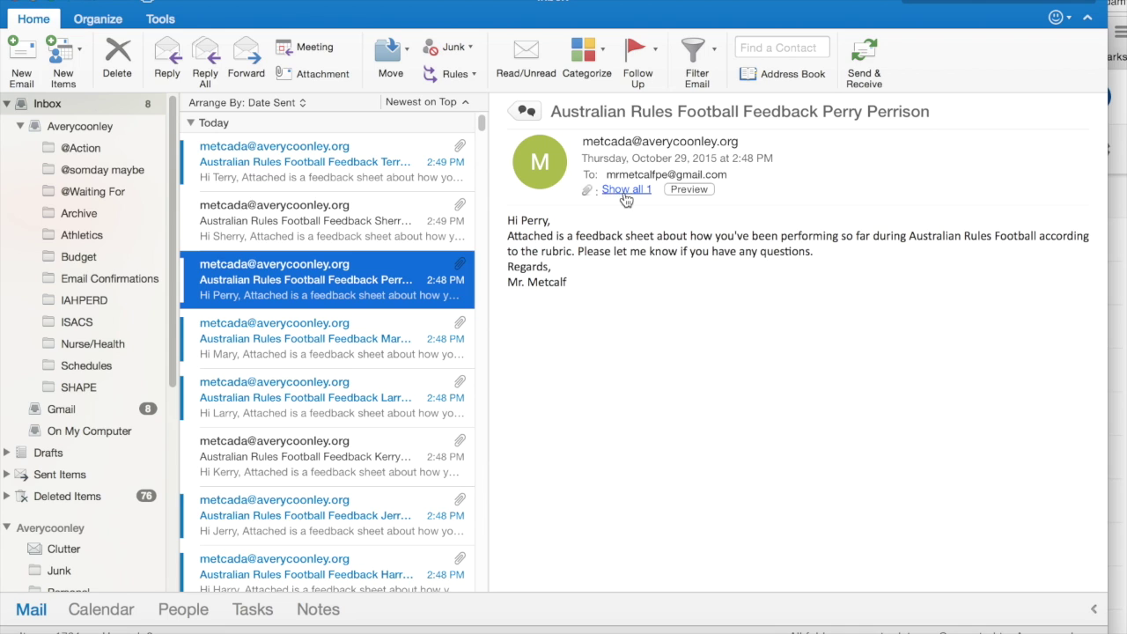
{"action": "left_click", "coordinate": [621, 191]}
{"action": "left_click", "coordinate": [652, 192]}
{"action": "double_click", "coordinate": [652, 192]}
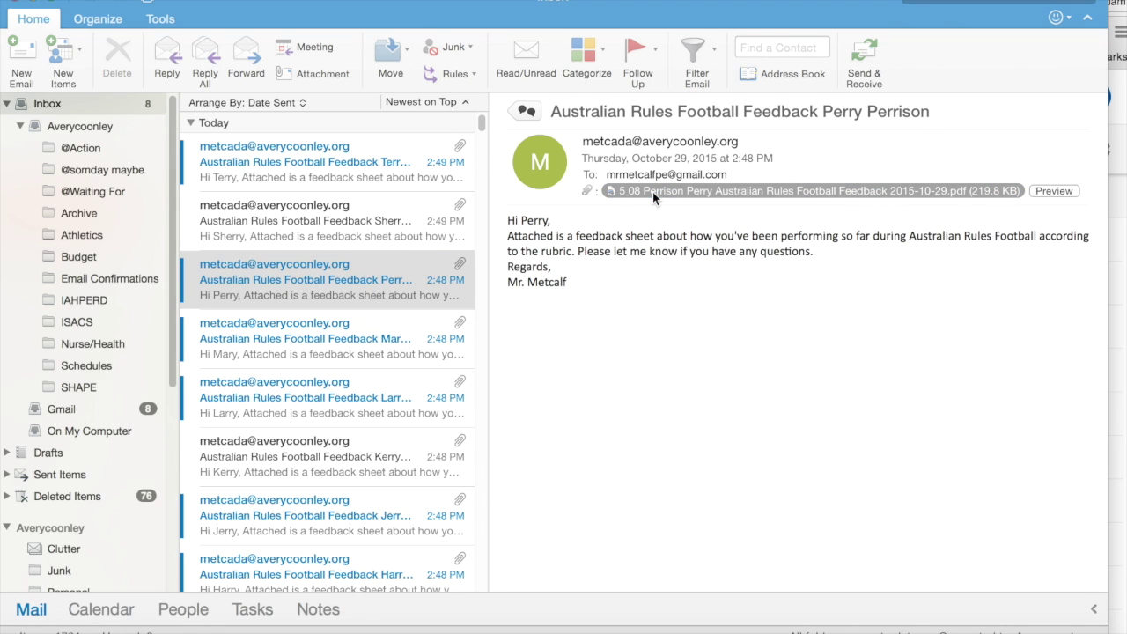
{"action": "scroll", "coordinate": [652, 314], "scroll_direction": "down", "scroll_amount": 5}
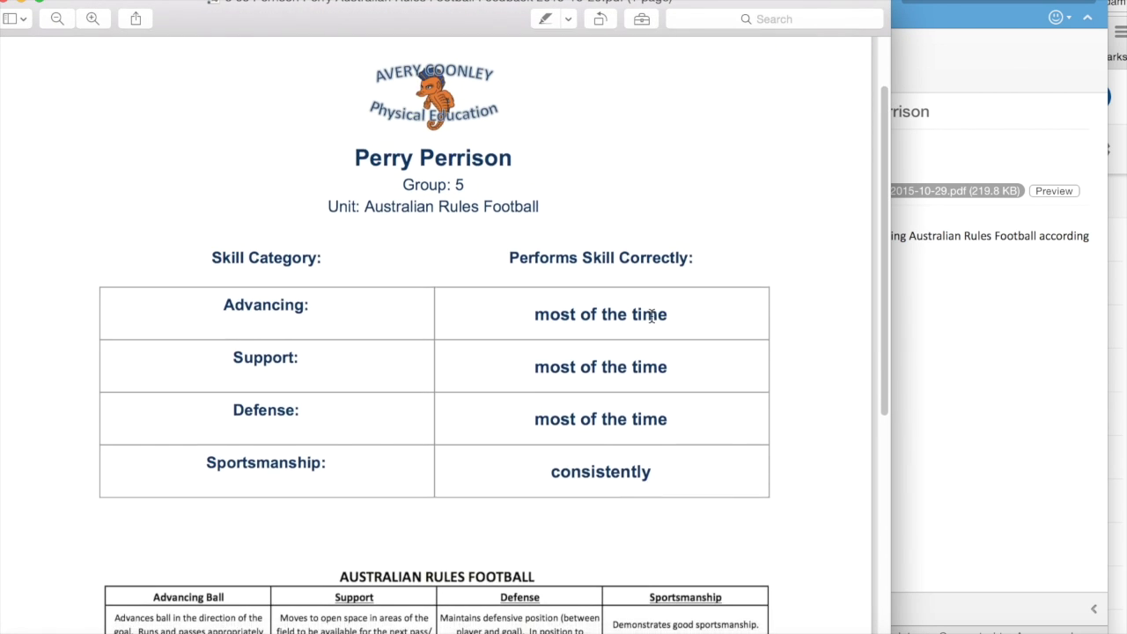
{"action": "scroll", "coordinate": [652, 318], "scroll_direction": "up", "scroll_amount": 2}
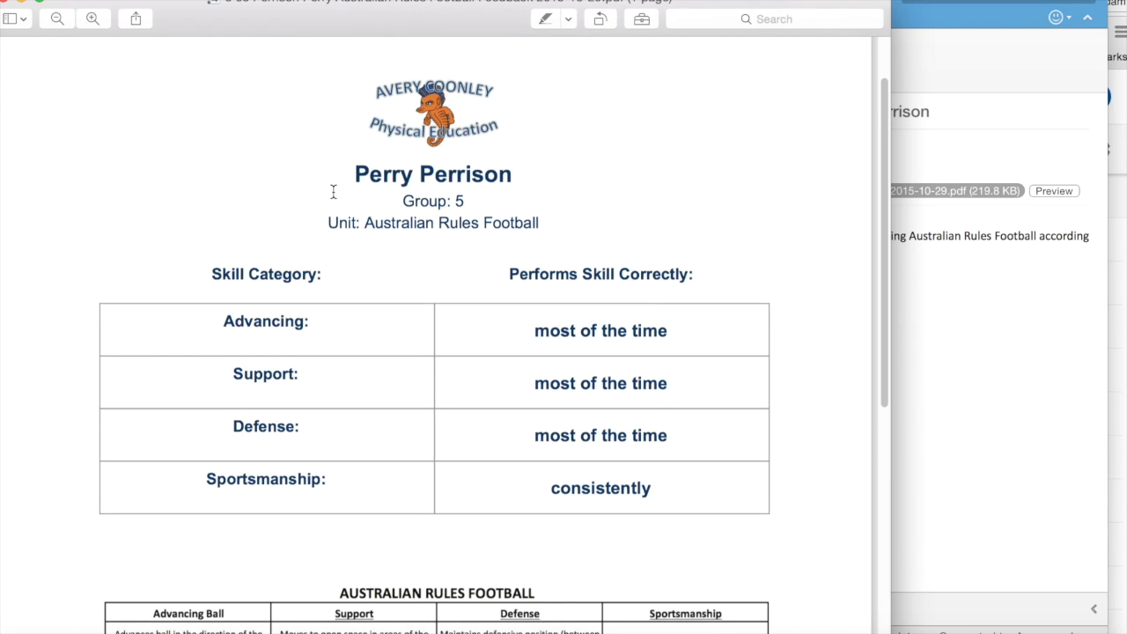
{"action": "left_click", "coordinate": [6, 5]}
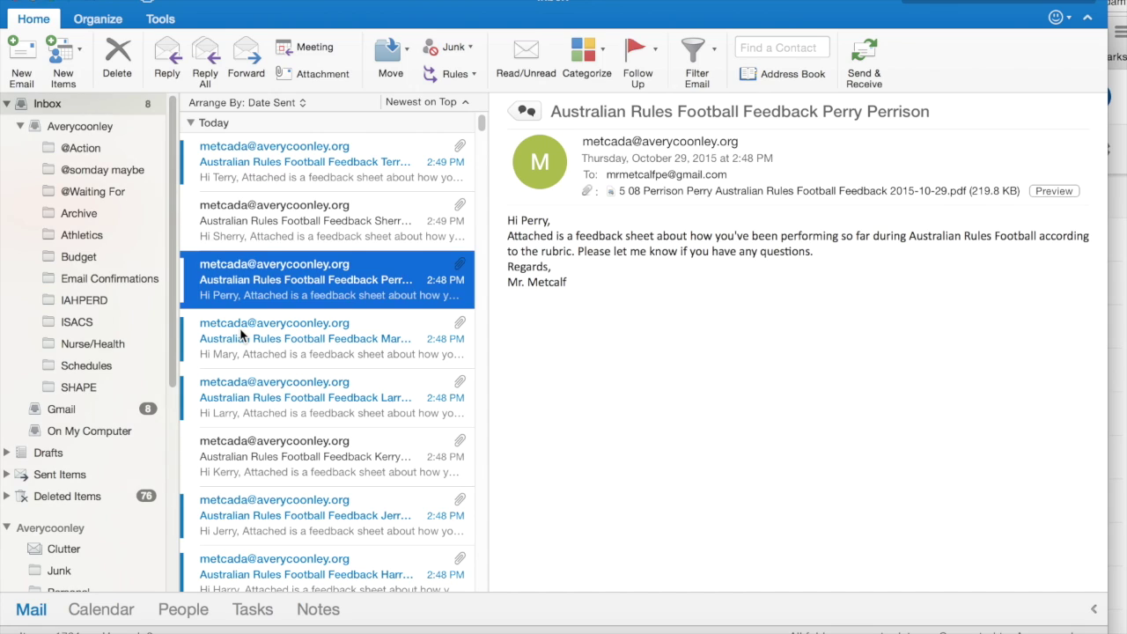
- Review a third student's attached PDF feedback sheet and return to the inbox
{"action": "left_click", "coordinate": [242, 332]}
{"action": "left_click", "coordinate": [666, 192]}
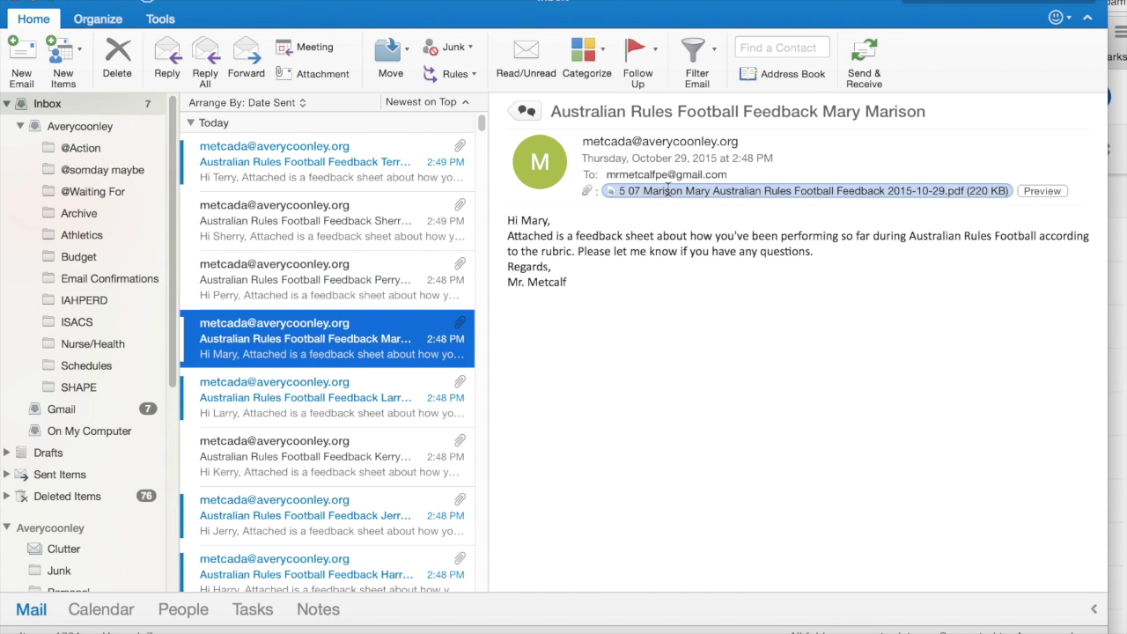
{"action": "double_click", "coordinate": [667, 190]}
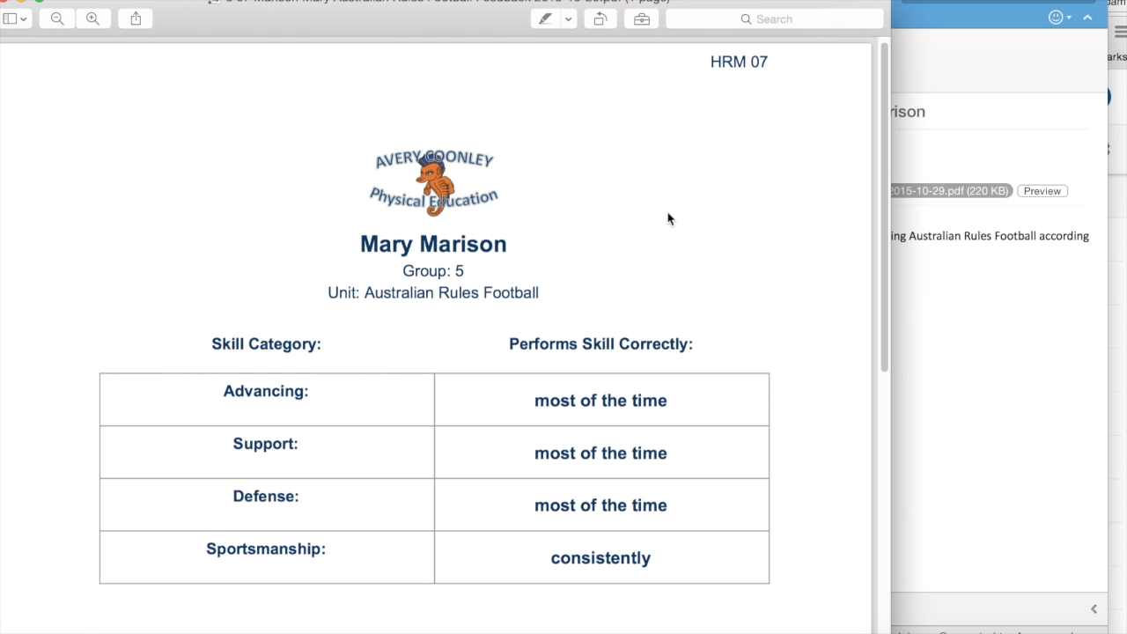
{"action": "scroll", "coordinate": [664, 284], "scroll_direction": "down", "scroll_amount": 5}
{"action": "scroll", "coordinate": [663, 284], "scroll_direction": "up", "scroll_amount": 6}
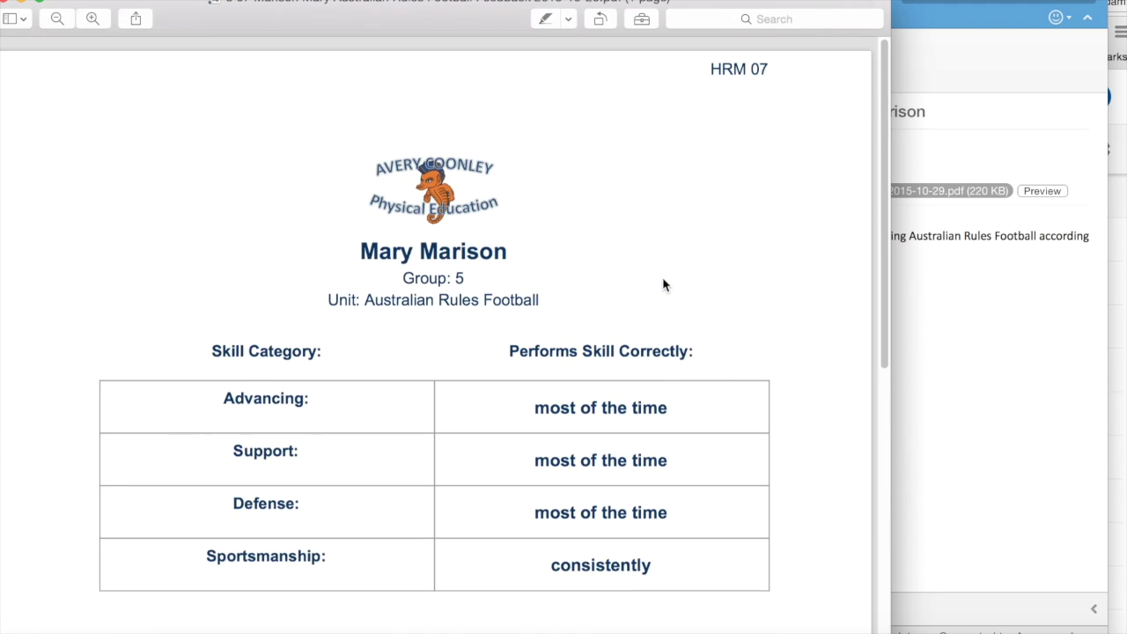
{"action": "left_click", "coordinate": [8, 5]}
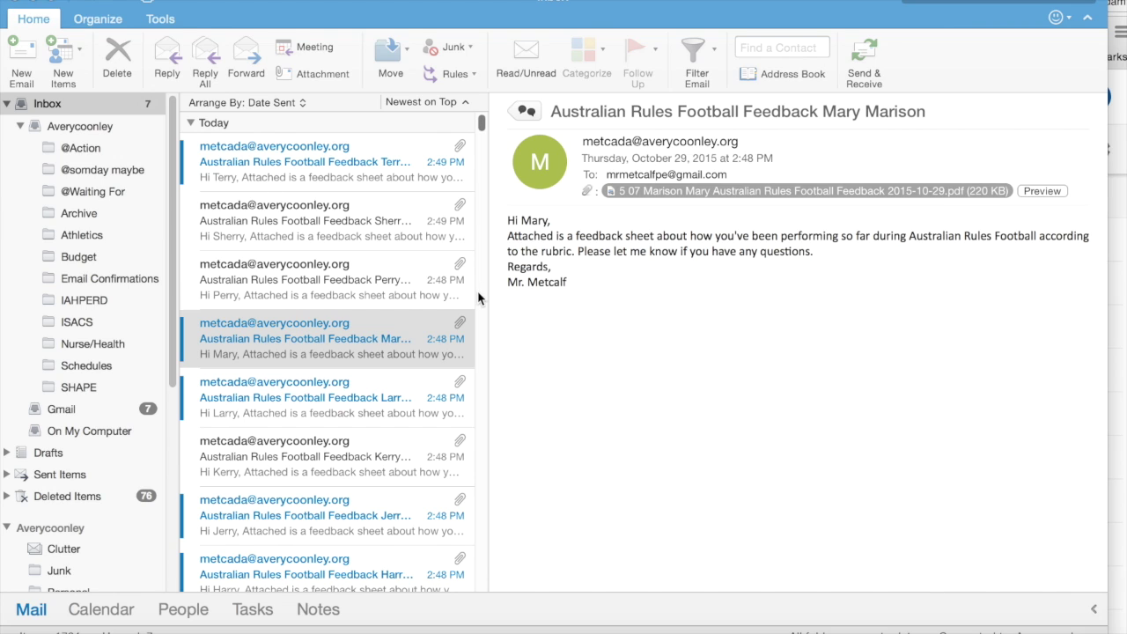